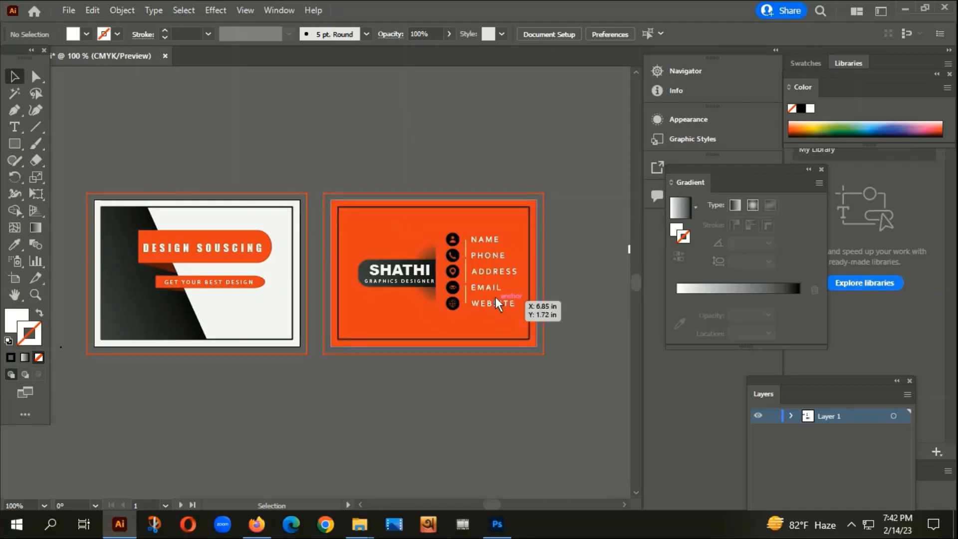
- Examine the front and back of the finished business card design, including its text, contact icons and borders
scroll(496, 298, up, 1)
scroll(483, 282, up, 2)
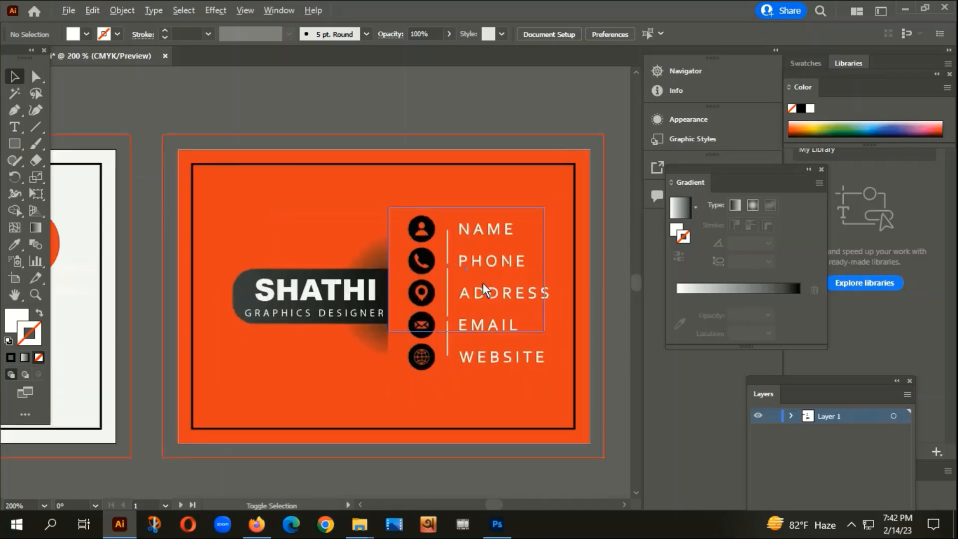
scroll(483, 283, up, 1)
scroll(355, 209, down, 3)
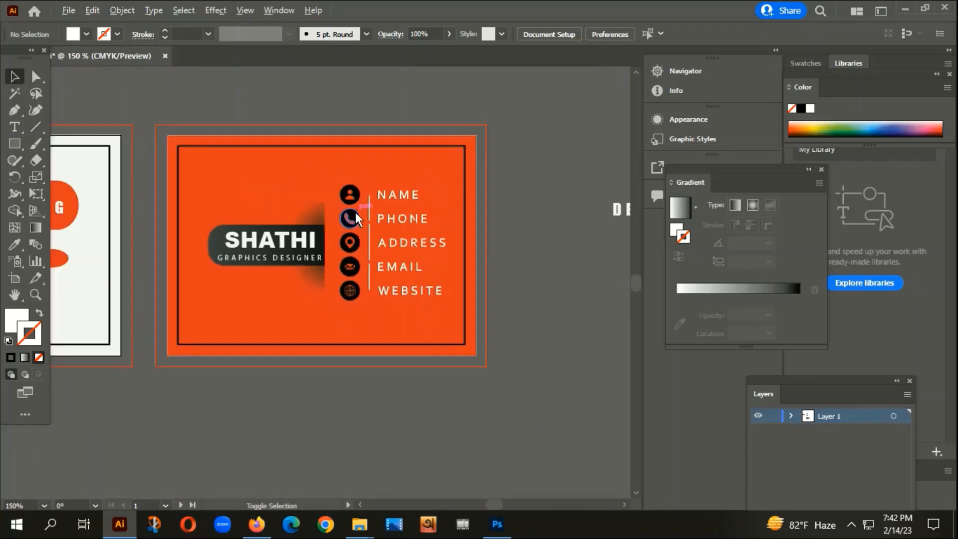
scroll(361, 259, up, 3)
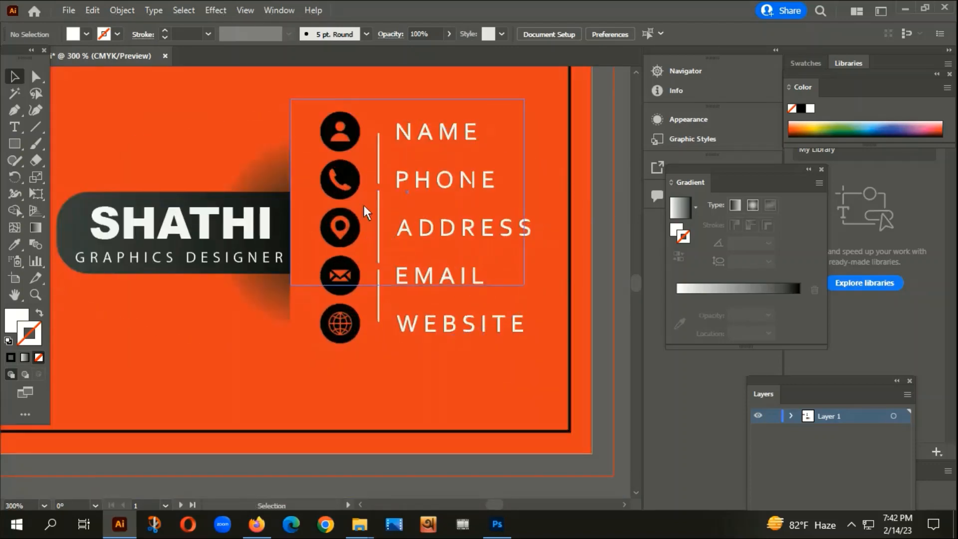
scroll(530, 282, down, 3)
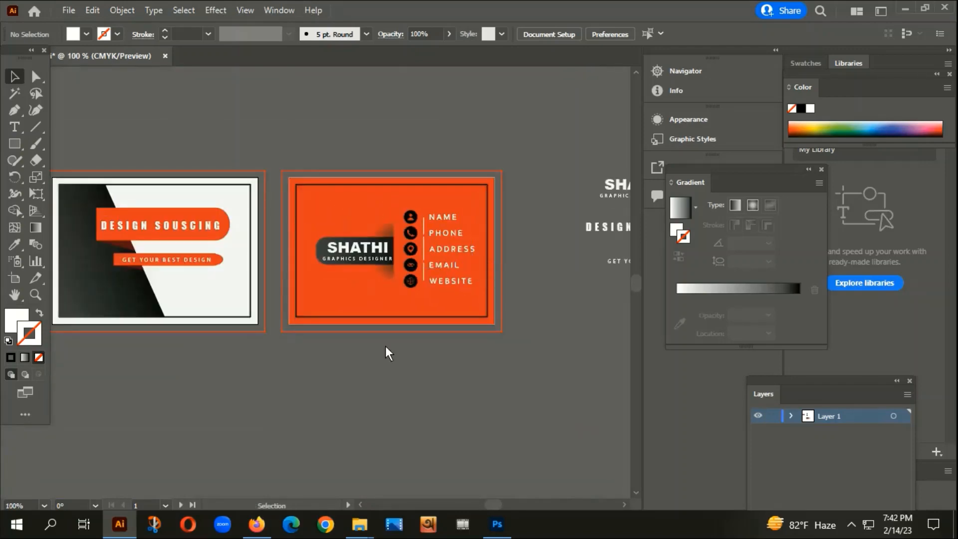
scroll(441, 356, down, 1)
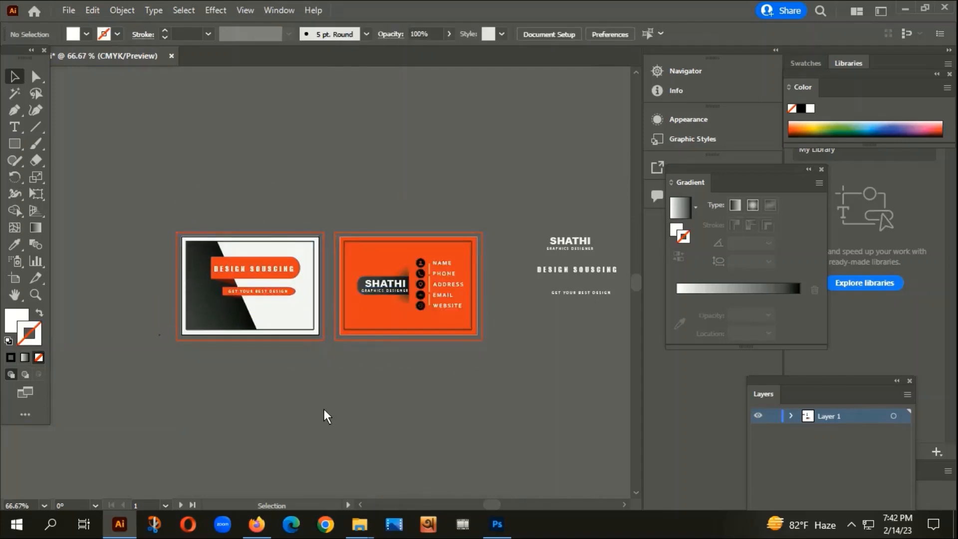
drag(312, 415, 342, 406)
scroll(314, 310, up, 2)
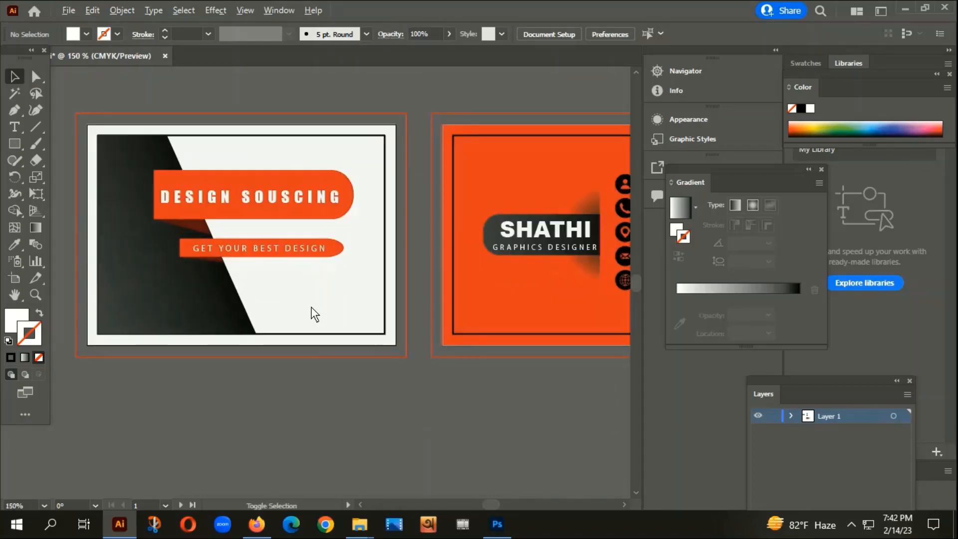
scroll(254, 300, down, 2)
drag(383, 375, 336, 387)
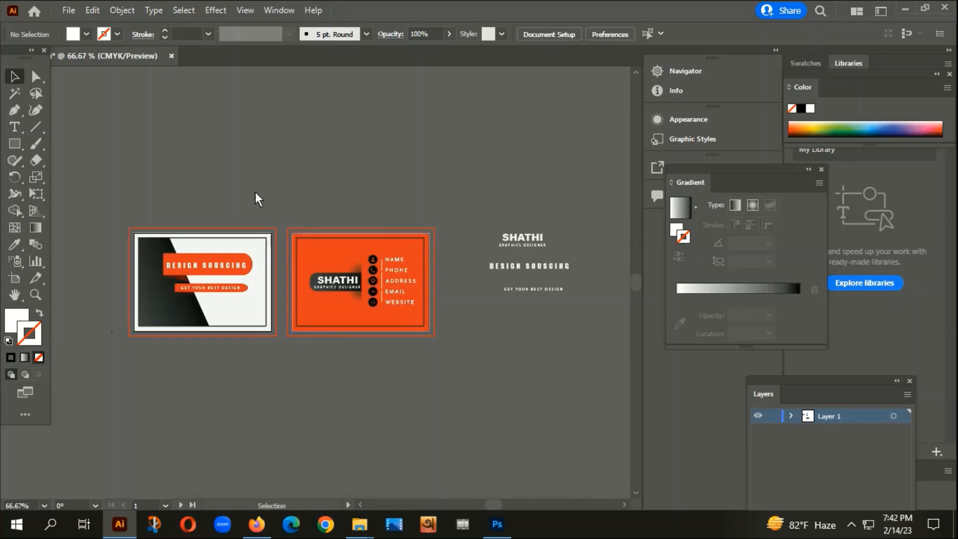
- Create a new 3.5 x 2.5 in landscape document with 2 artboards, 0.125 in bleed on all sides, CMYK color and 300 ppi raster effects
click(71, 9)
click(91, 27)
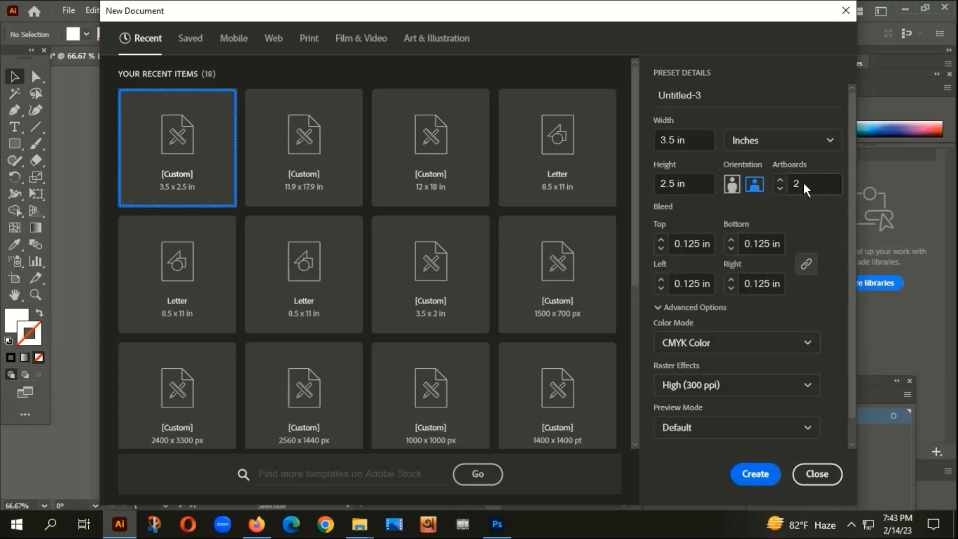
click(752, 479)
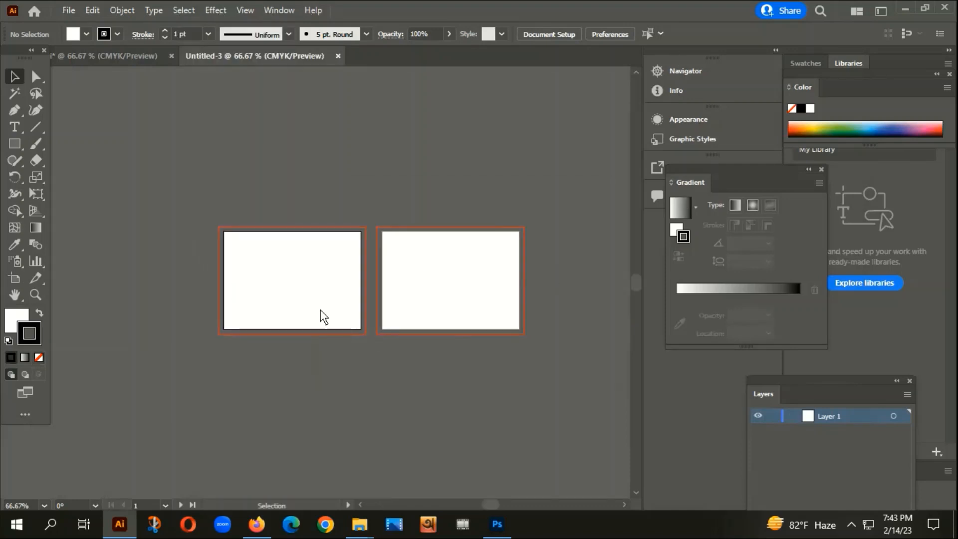
scroll(355, 304, up, 2)
scroll(477, 242, down, 2)
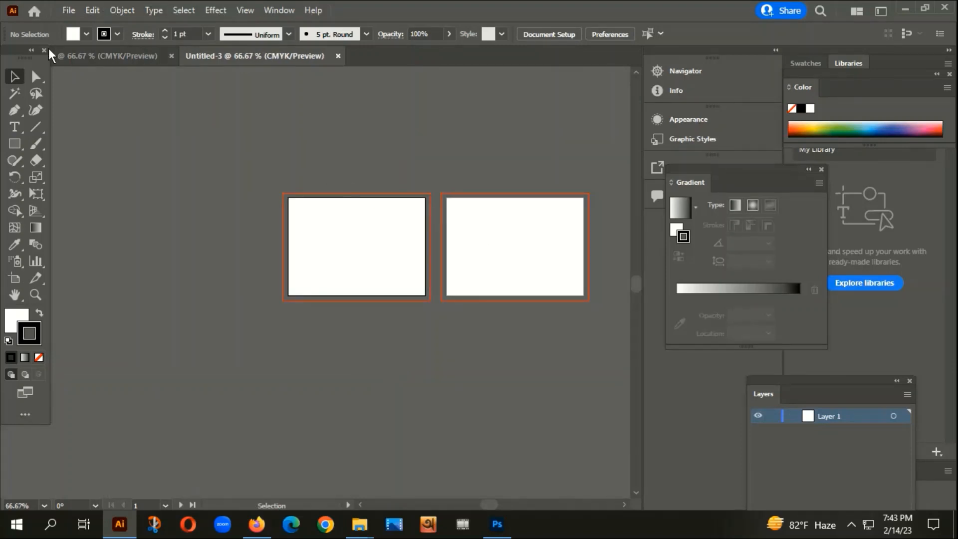
- Copy all artwork from the finished card document into the new document and move it clear of the two blank artboards
click(71, 54)
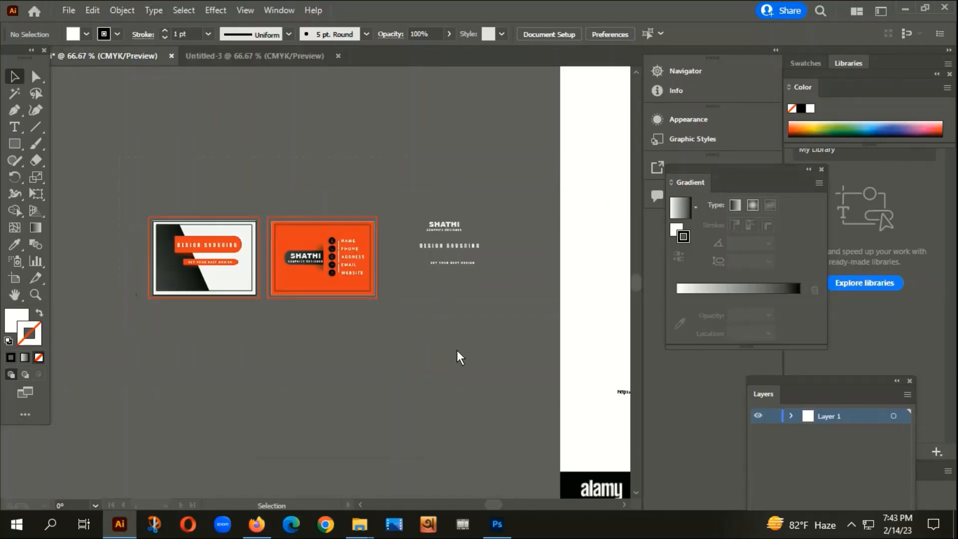
key(ctrl+a)
scroll(396, 306, down, 4)
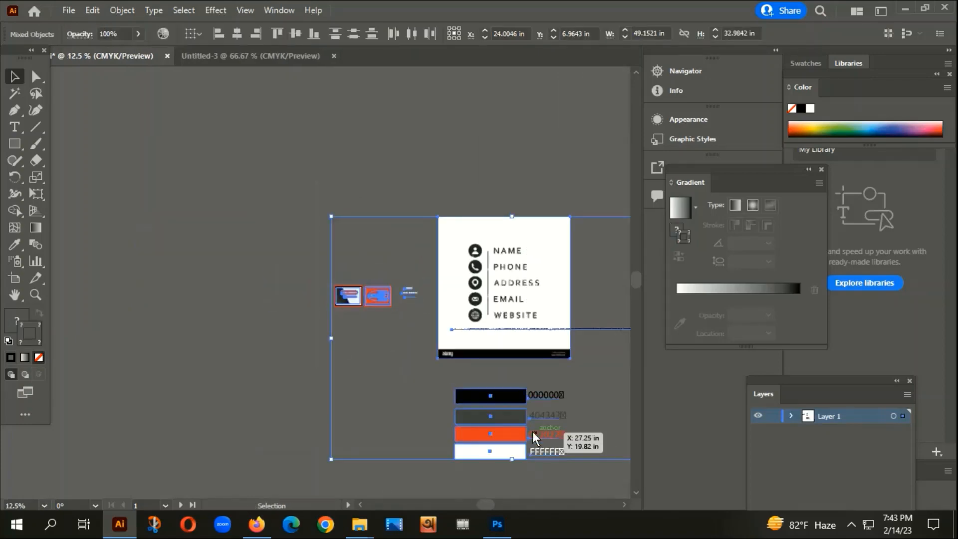
click(283, 50)
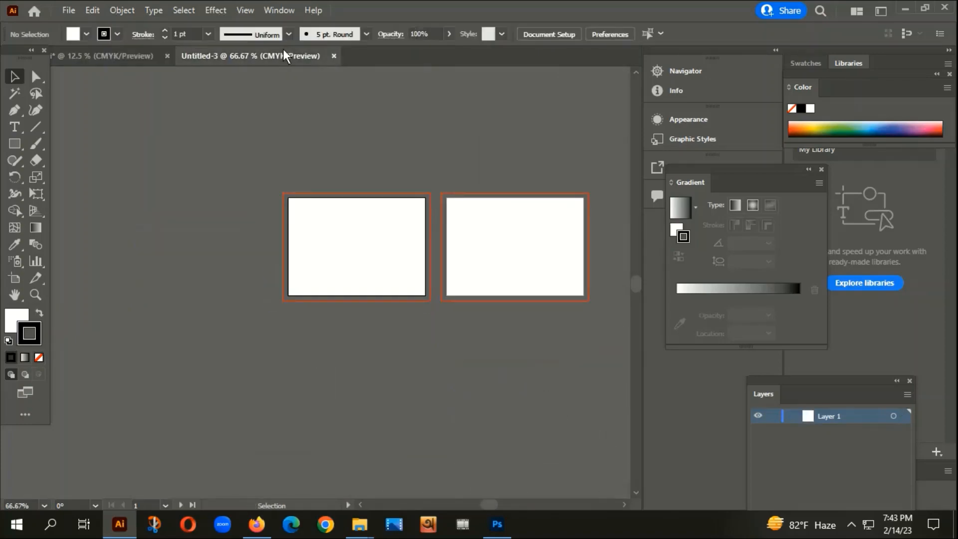
key(ctrl+v)
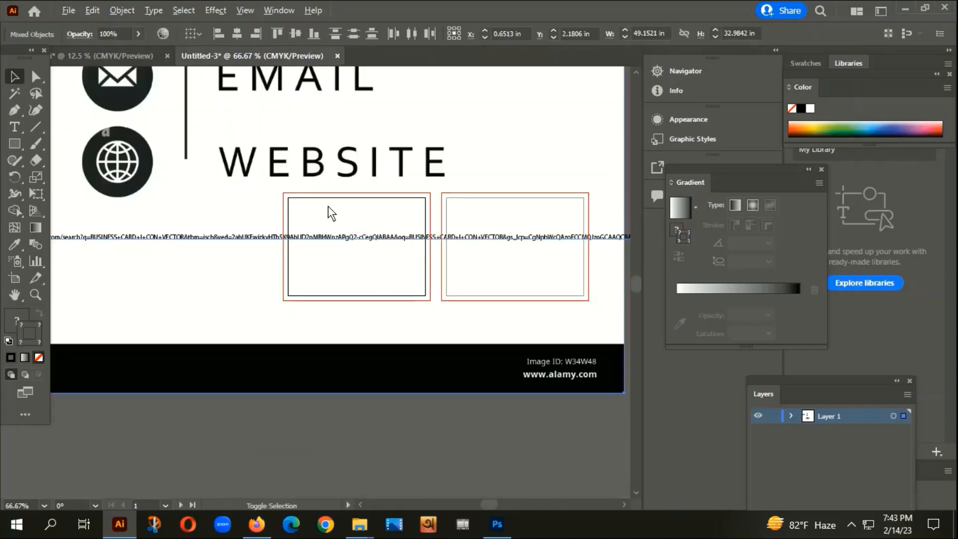
scroll(328, 205, down, 5)
drag(310, 167, 487, 238)
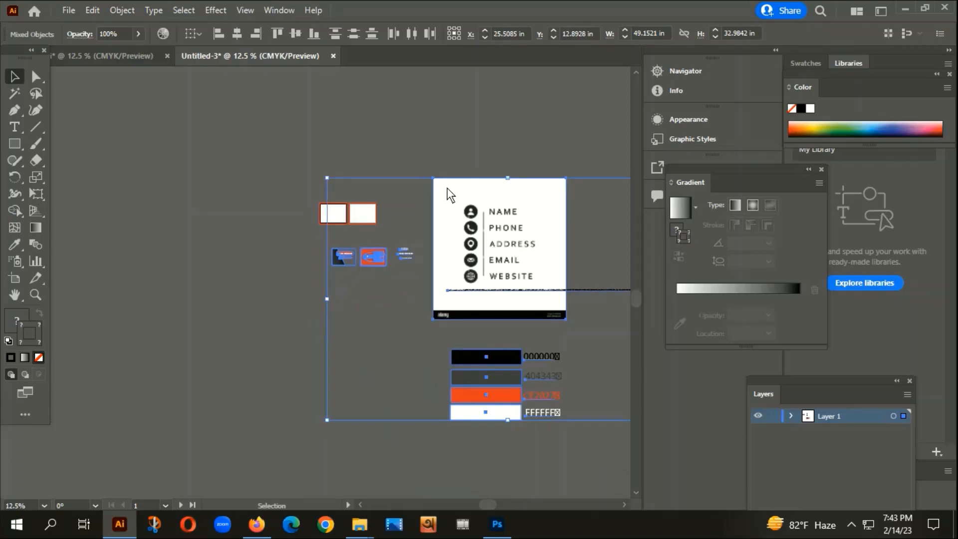
scroll(445, 214, up, 1)
click(396, 241)
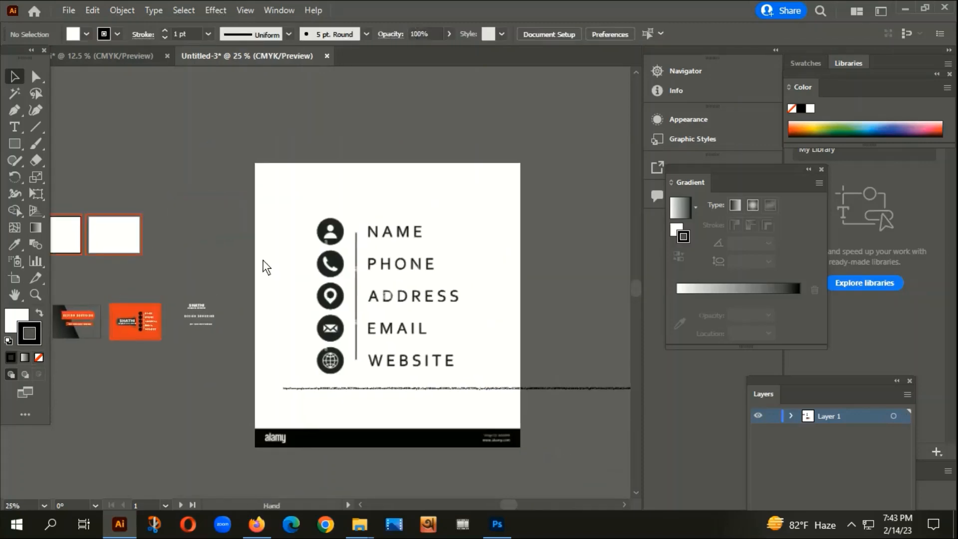
- Draw a white-filled rectangle covering the whole first artboard and remove its stroke
scroll(269, 260, up, 1)
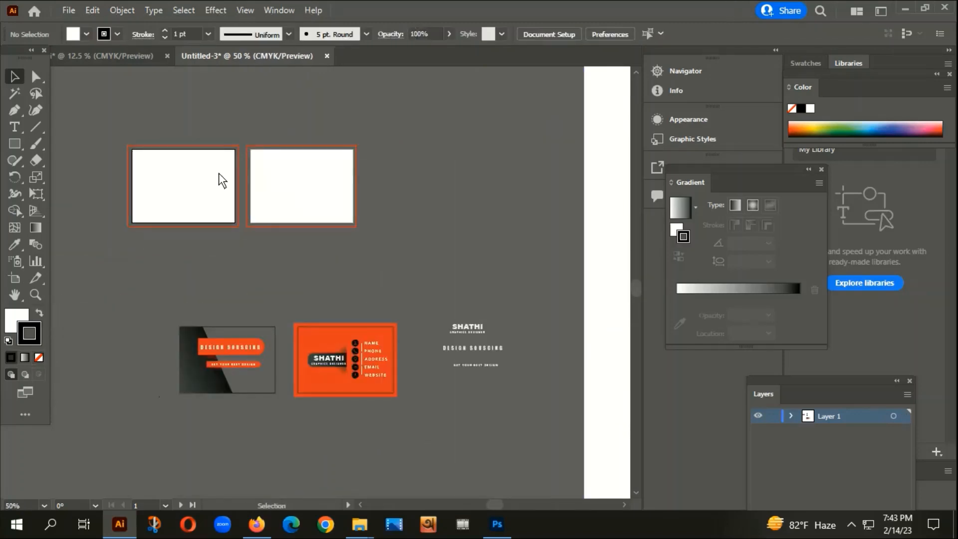
drag(301, 326, 338, 331)
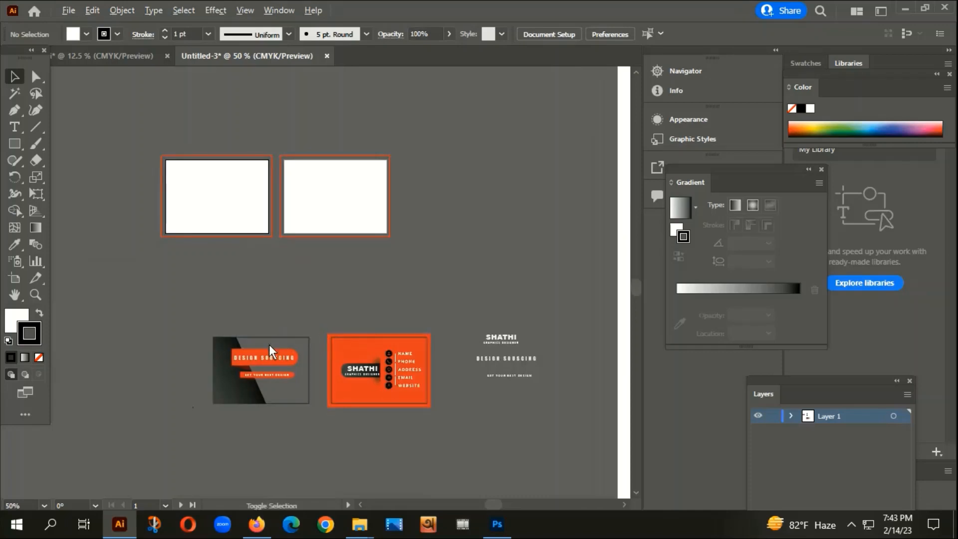
scroll(244, 351, up, 2)
scroll(245, 351, down, 2)
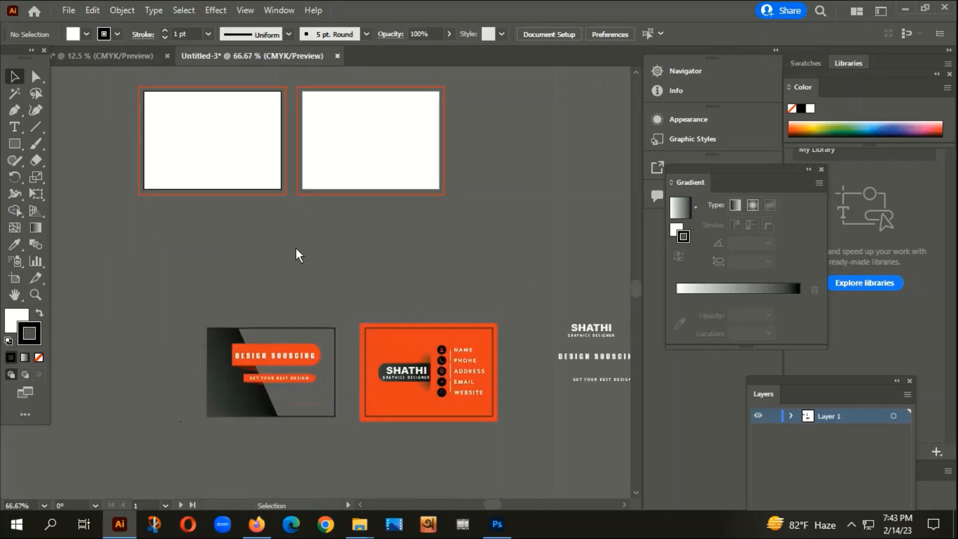
drag(296, 247, 308, 283)
scroll(193, 162, up, 2)
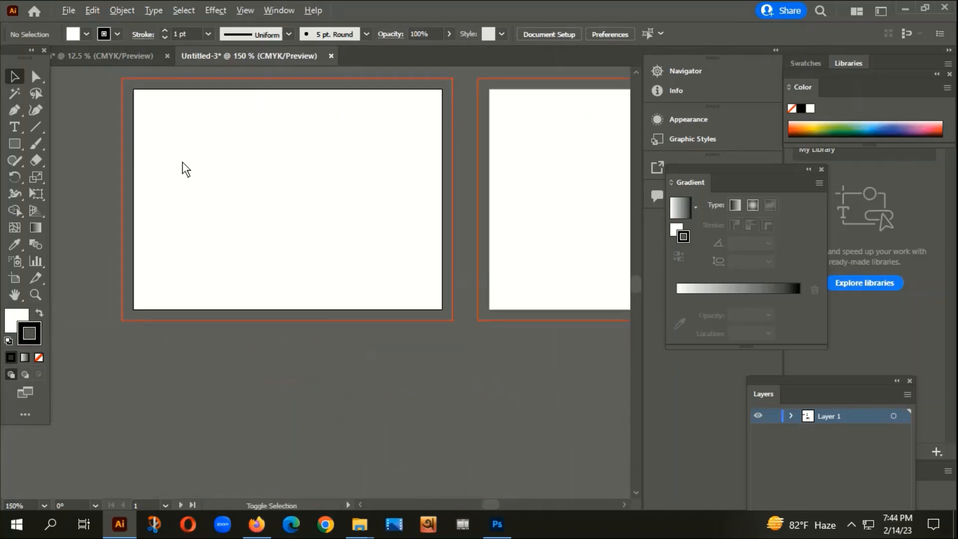
click(16, 142)
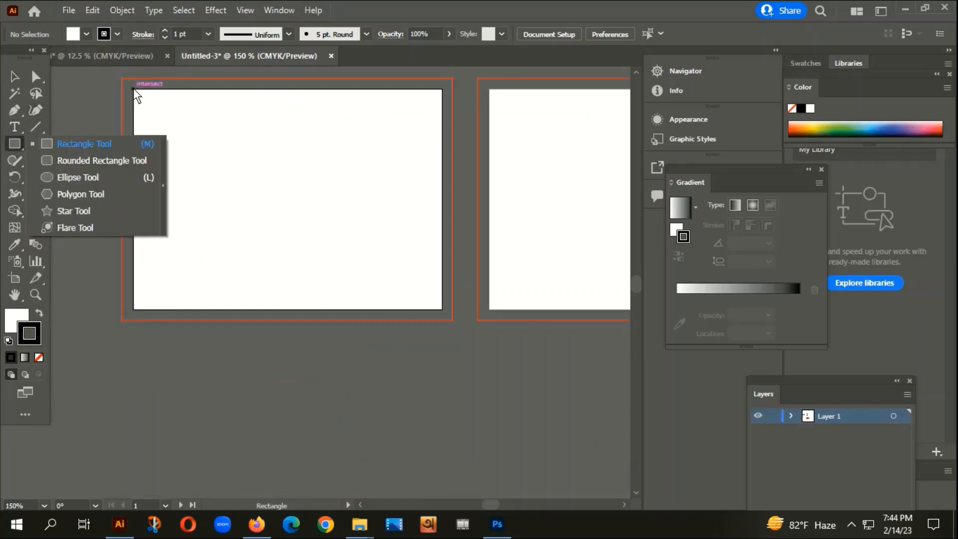
mouse_move(133, 89)
mouse_down()
mouse_move(175, 159)
mouse_move(329, 274)
mouse_move(441, 309)
mouse_up()
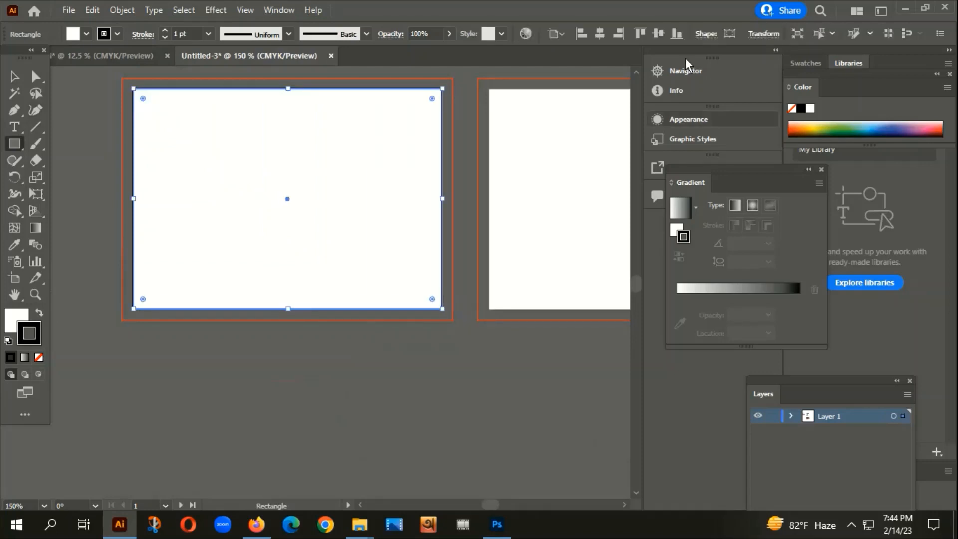
click(38, 357)
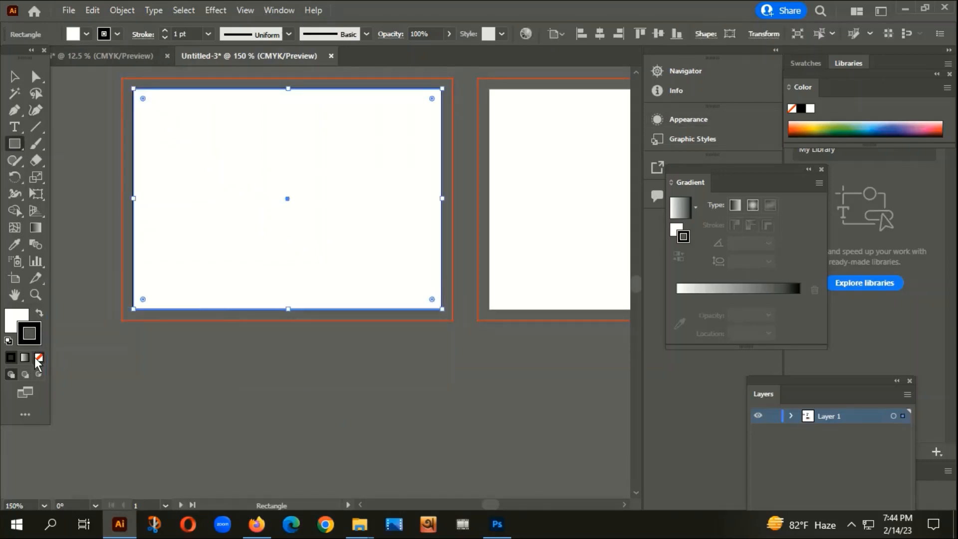
click(14, 78)
- Create an inset copy of the rectangle with Offset Path at -0.125 in, using miter joins and a miter limit of 4
click(70, 11)
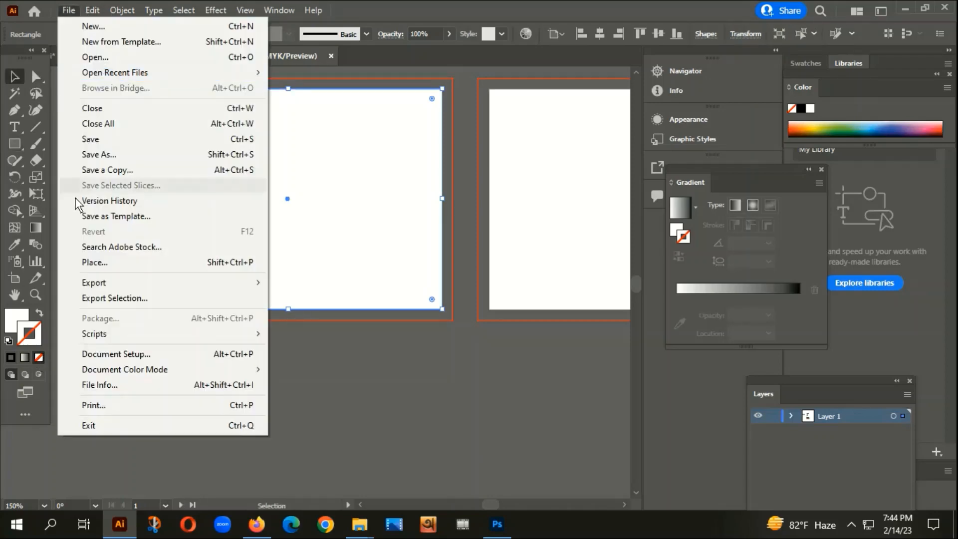
click(89, 10)
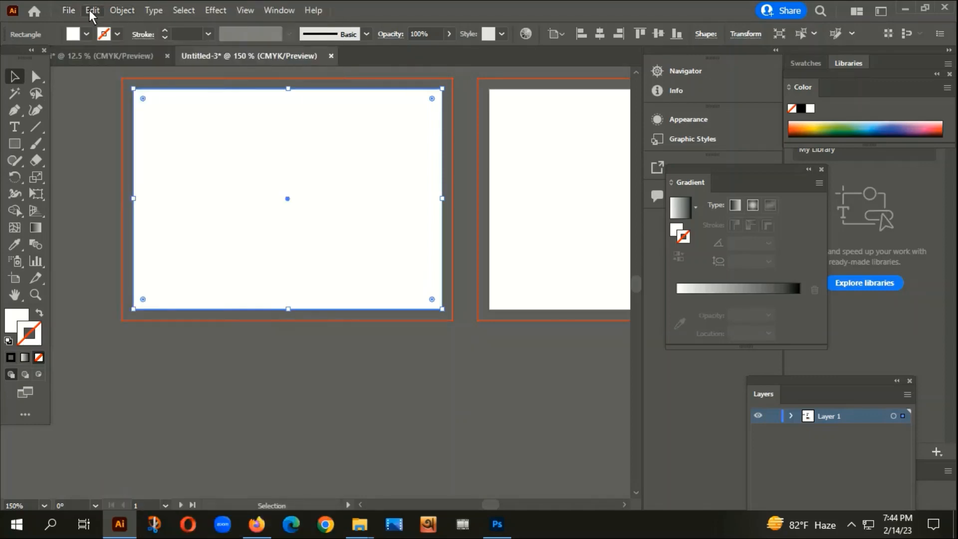
click(90, 8)
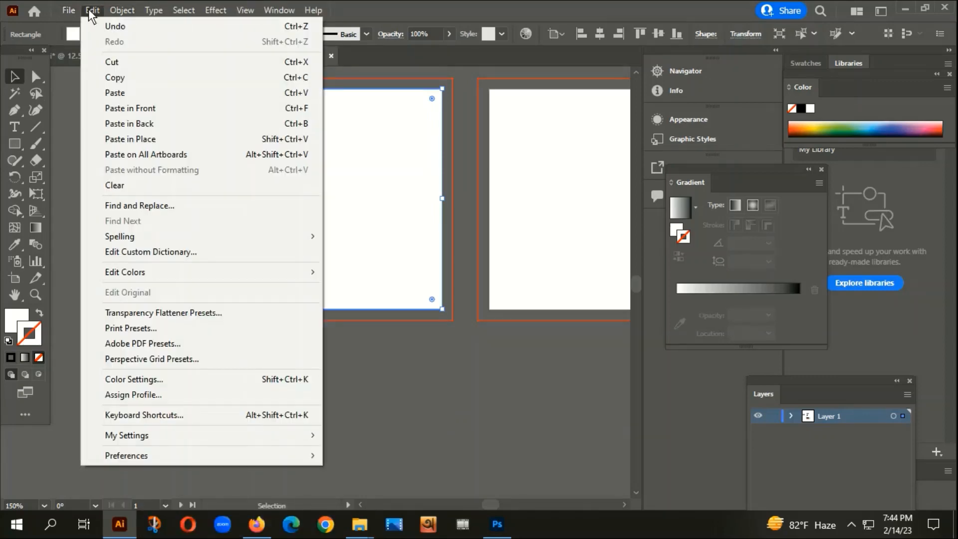
click(114, 13)
click(115, 13)
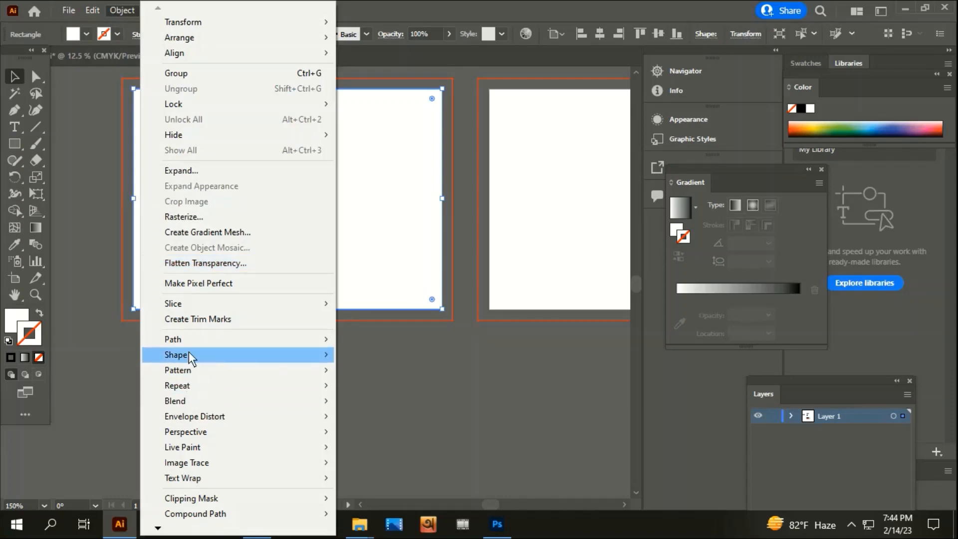
mouse_move(178, 339)
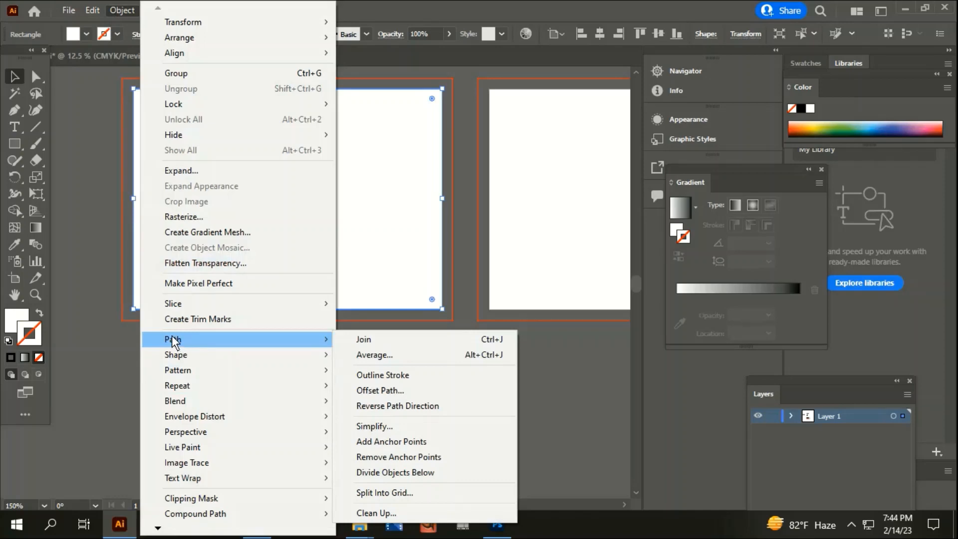
click(375, 390)
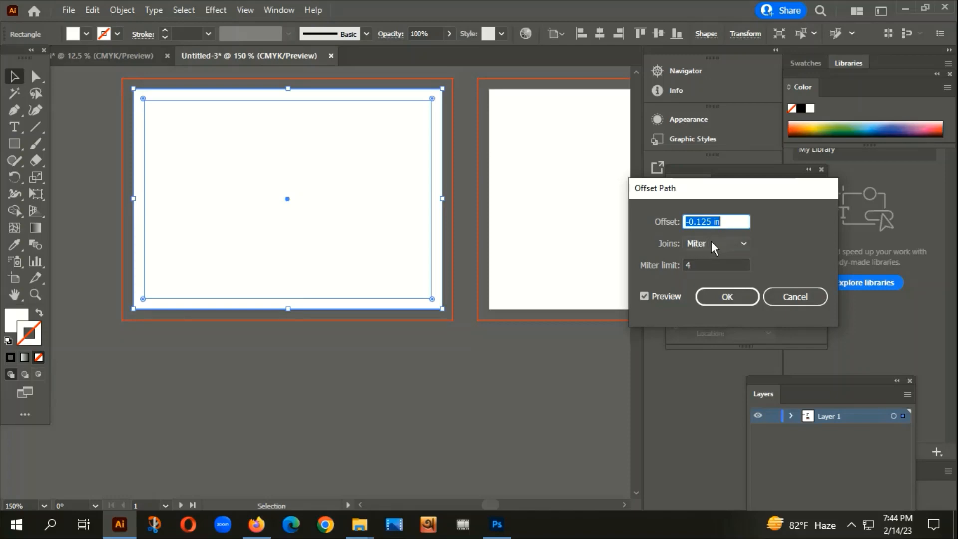
click(722, 297)
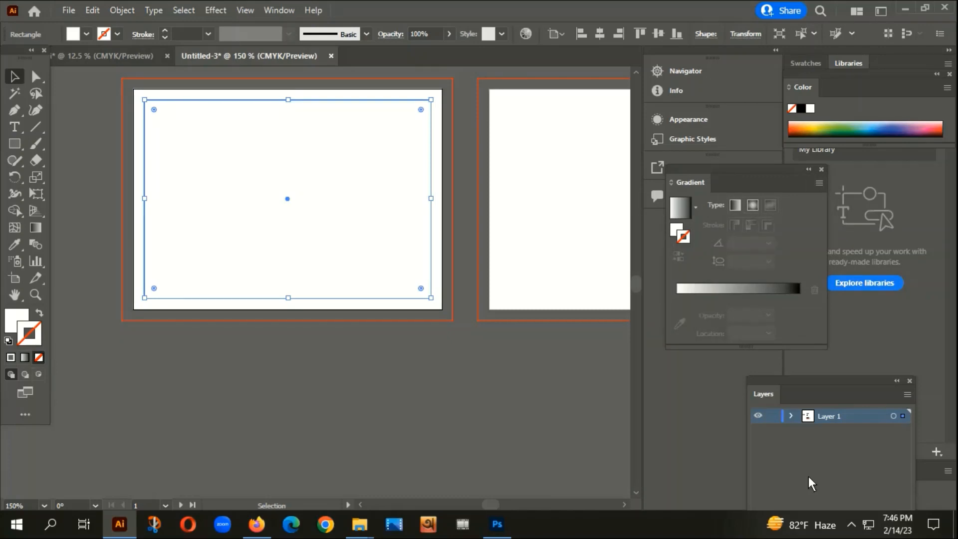
- Swap the inset rectangle's fill and stroke, and set its stroke color to black (000000)
scroll(219, 325, up, 2)
scroll(249, 318, down, 1)
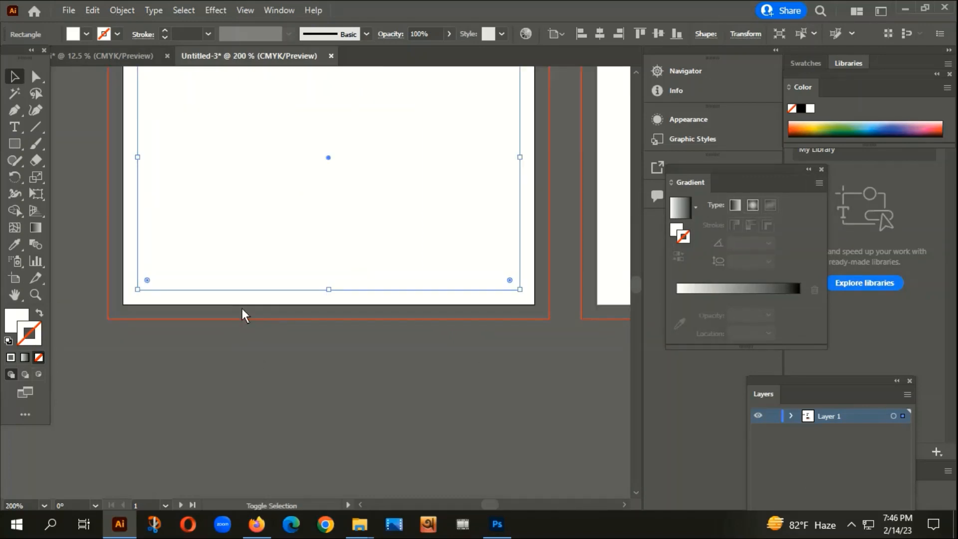
scroll(234, 349, down, 1)
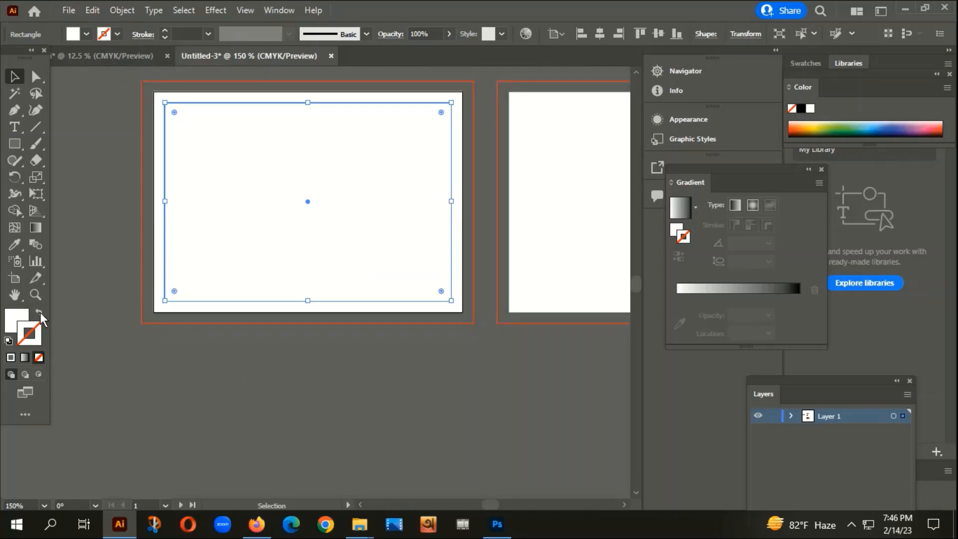
click(40, 312)
double_click(37, 333)
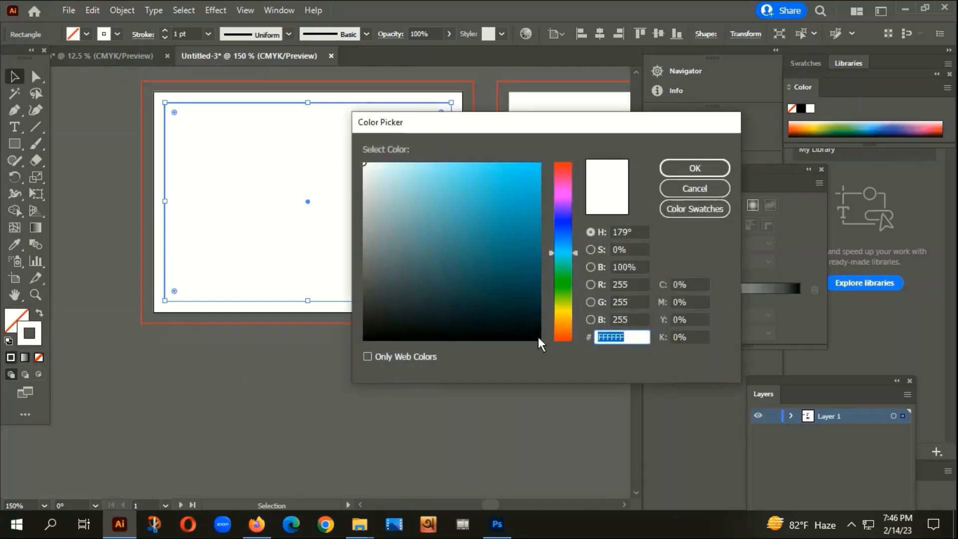
text(000000)
click(698, 172)
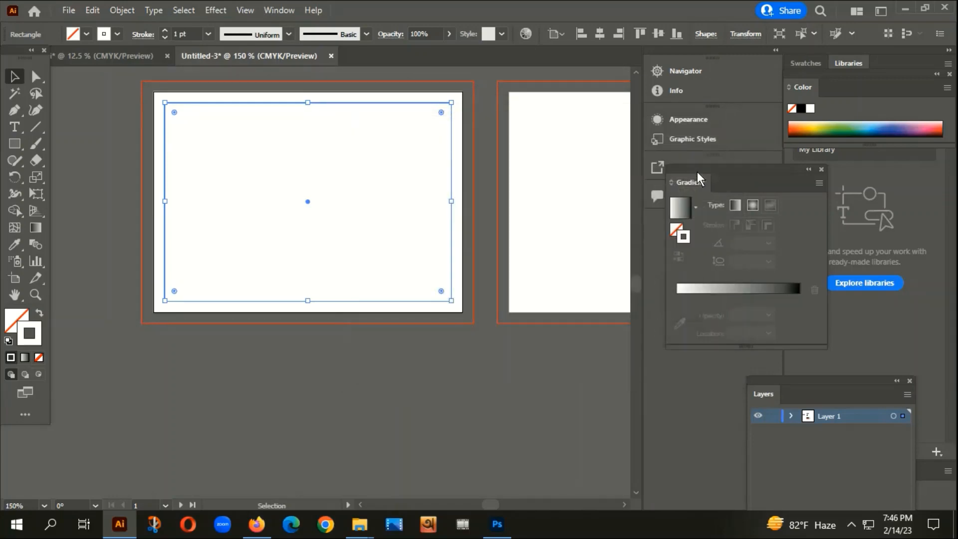
click(301, 378)
scroll(167, 205, up, 5)
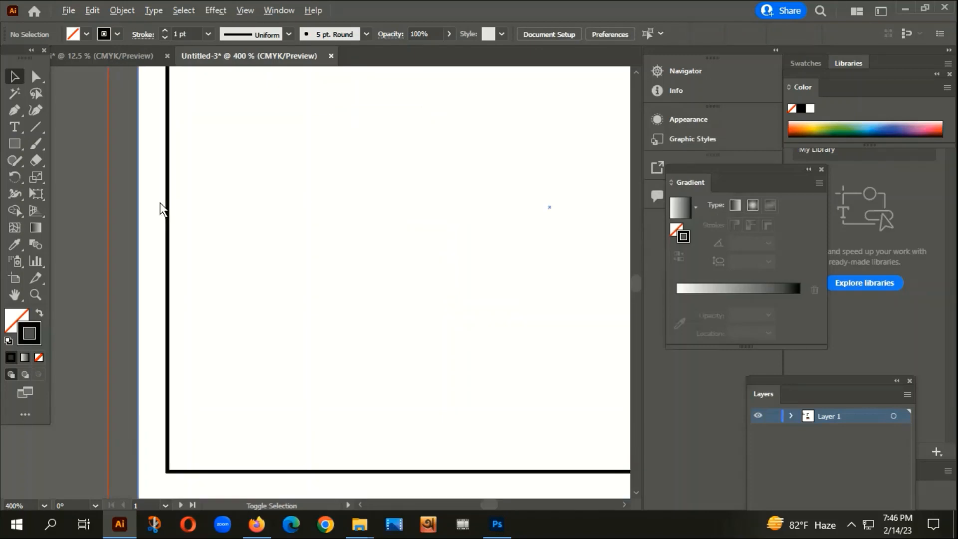
- Inspect the inset border's corners and margins against the first card's edges
scroll(178, 238, down, 5)
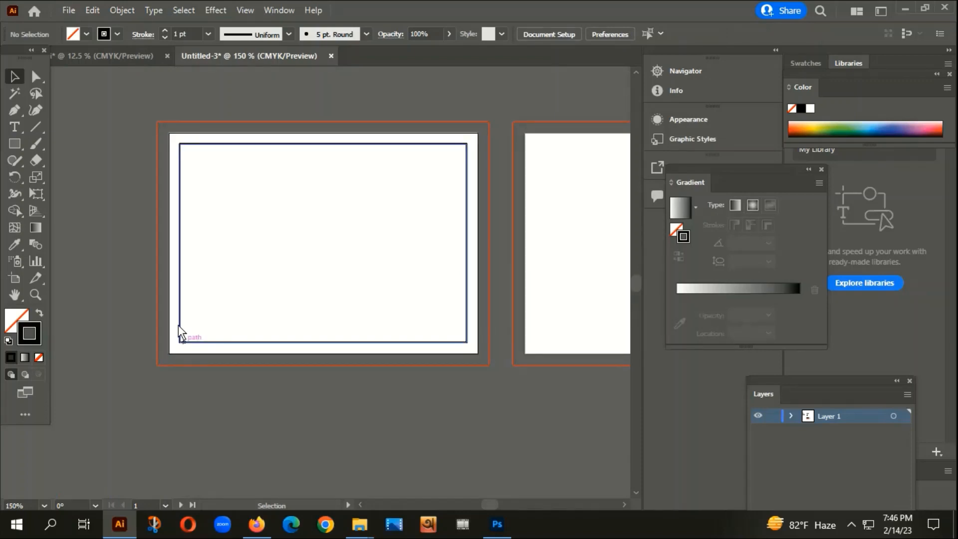
click(205, 143)
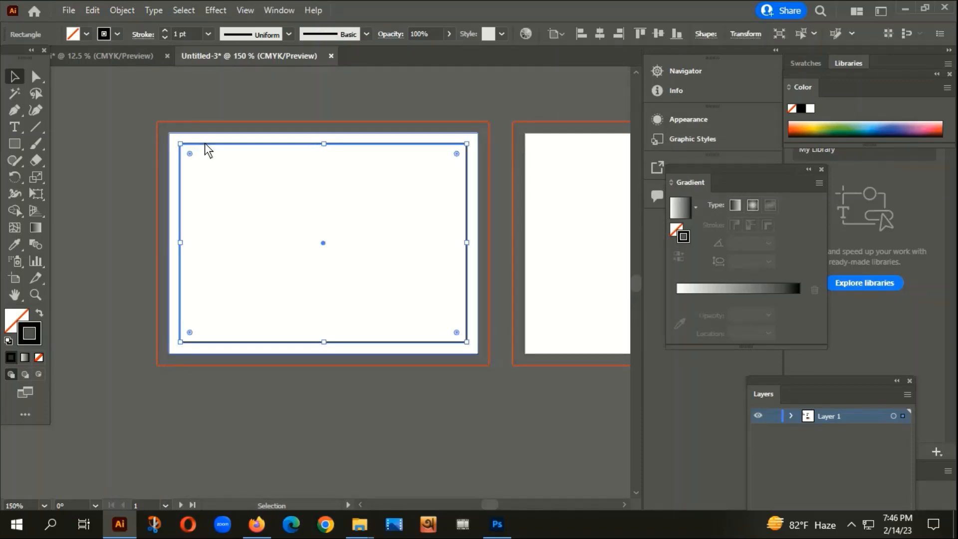
click(291, 100)
scroll(235, 160, up, 3)
scroll(252, 262, down, 4)
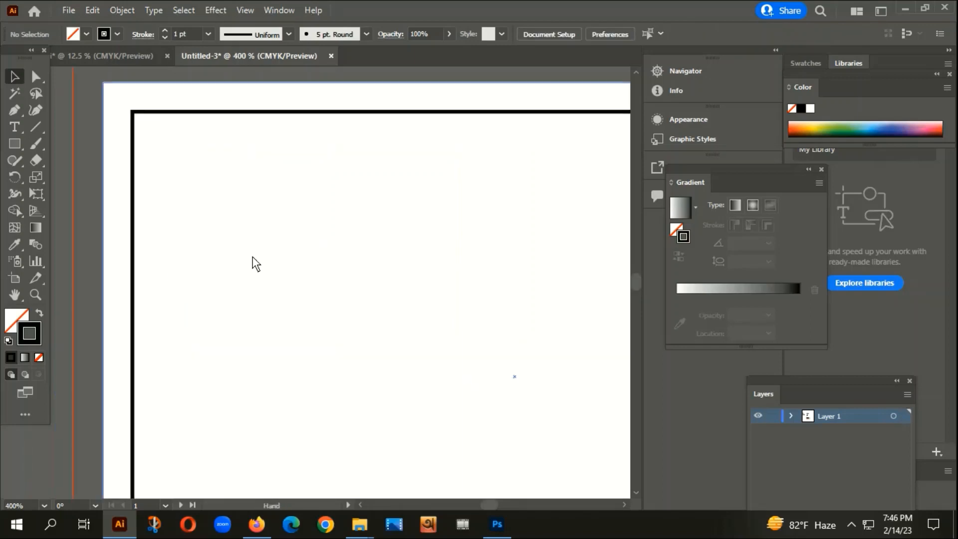
drag(336, 179, 343, 108)
scroll(225, 377, down, 1)
drag(287, 413, 258, 373)
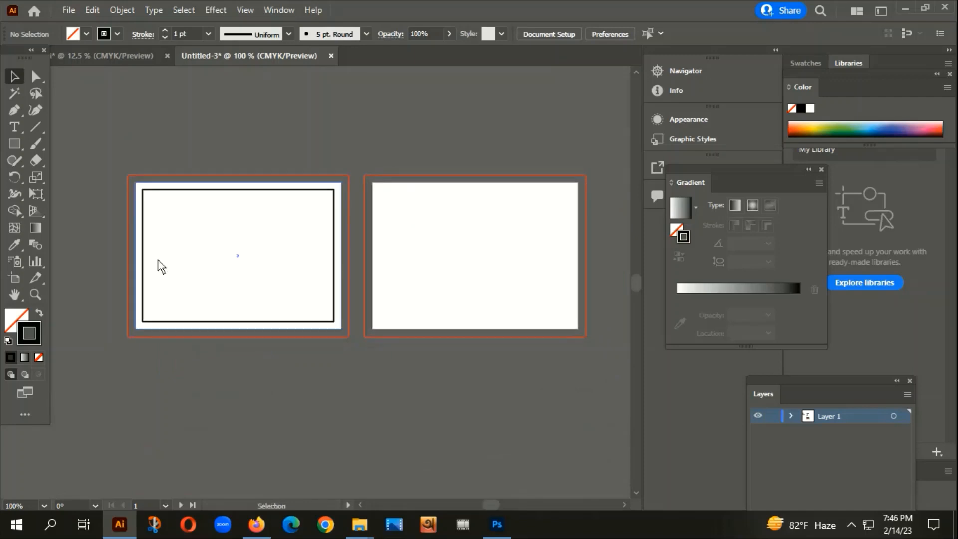
- Duplicate the first card's white background rectangle and black inset border onto the second artboard, aligned with its edges
drag(118, 206, 207, 310)
drag(192, 259, 415, 254)
scroll(371, 181, up, 6)
scroll(401, 193, up, 3)
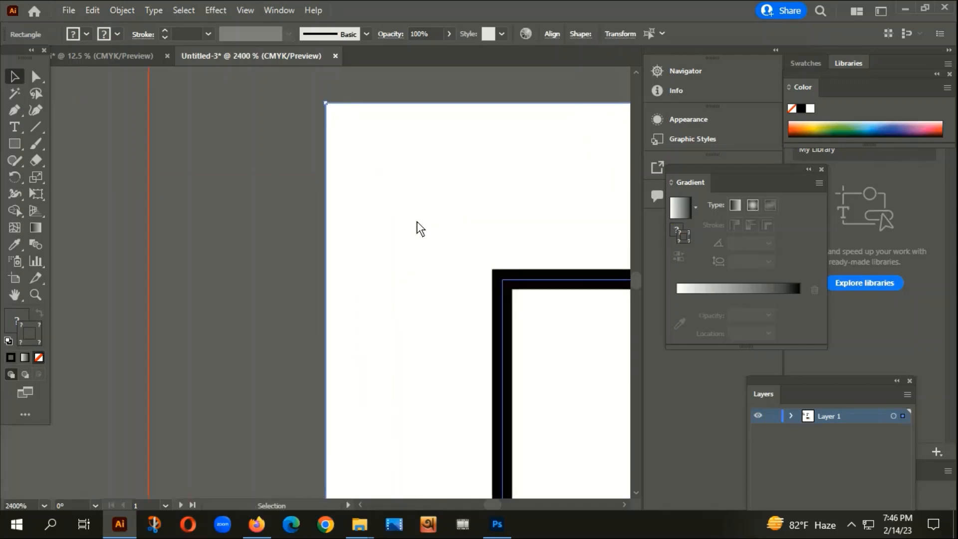
scroll(390, 217, down, 3)
click(332, 238)
scroll(333, 239, down, 8)
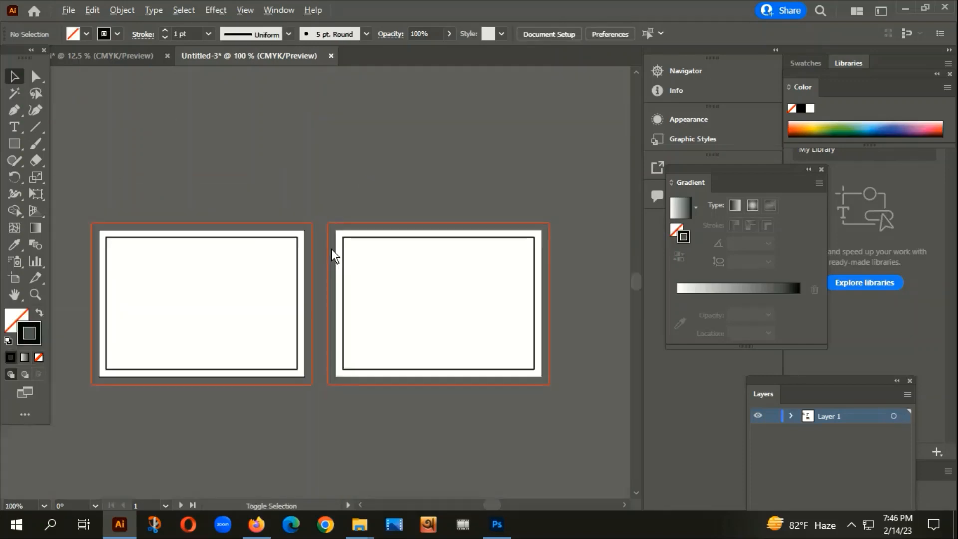
- Compare the rectangles on both artboards with the finished card design placed below them
scroll(294, 294, up, 1)
drag(258, 197, 539, 333)
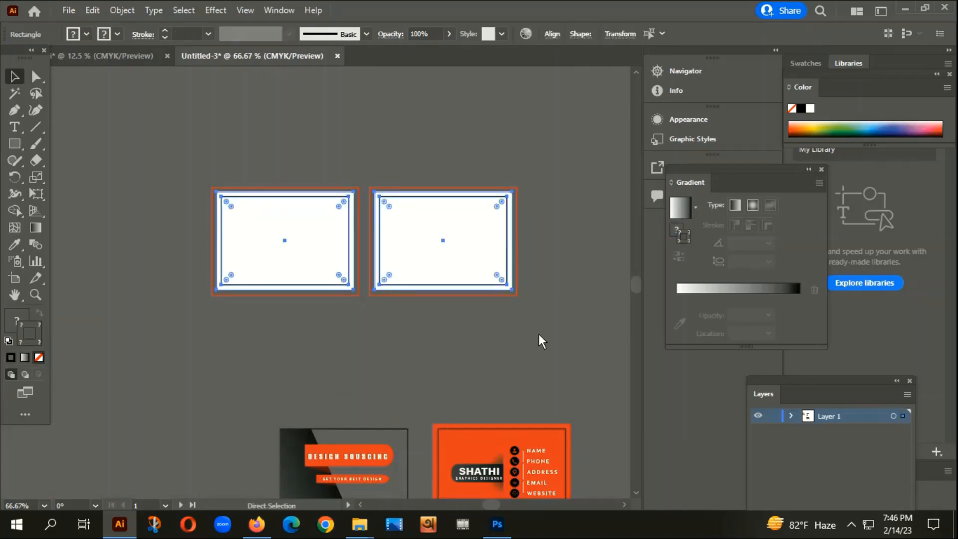
click(539, 342)
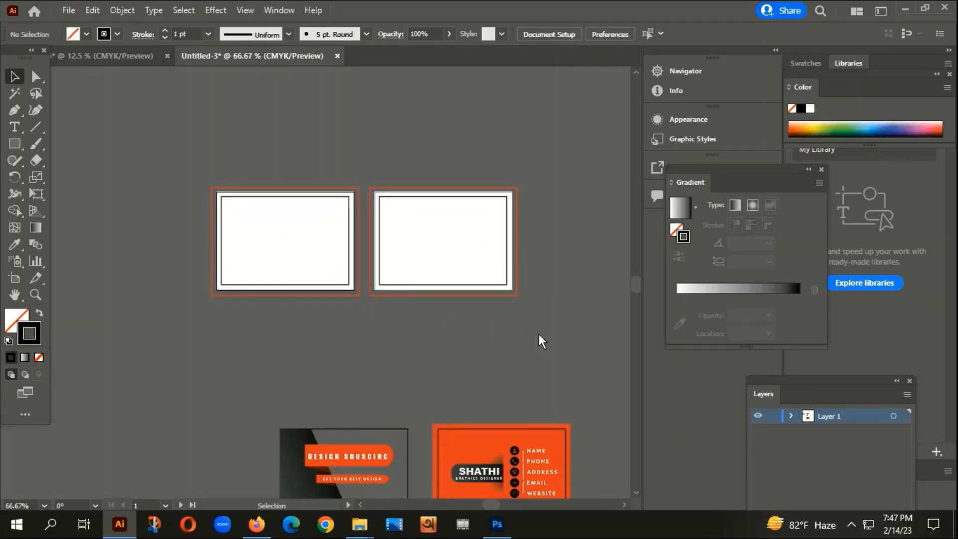
scroll(372, 372, down, 2)
drag(369, 367, 346, 336)
scroll(325, 388, up, 3)
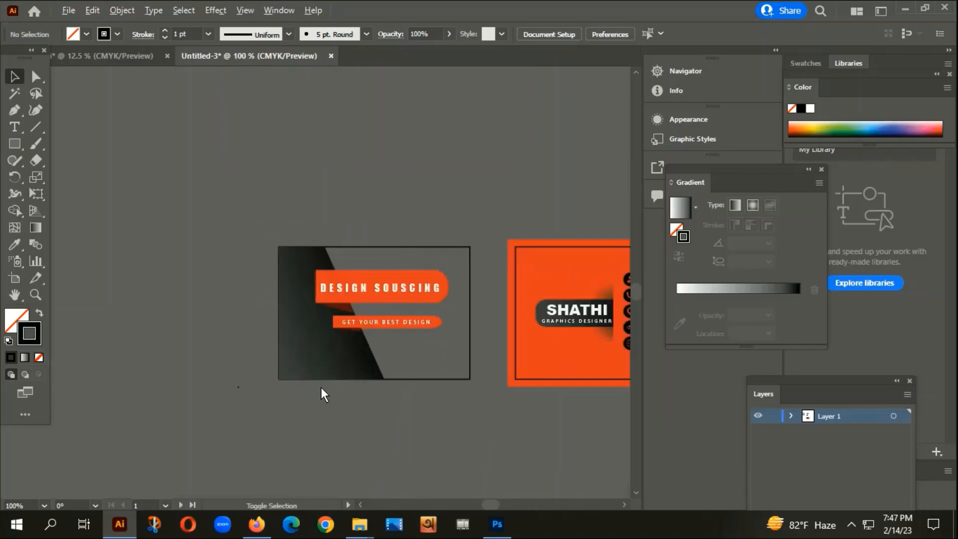
scroll(326, 372, down, 3)
drag(384, 268, 369, 291)
scroll(292, 265, up, 3)
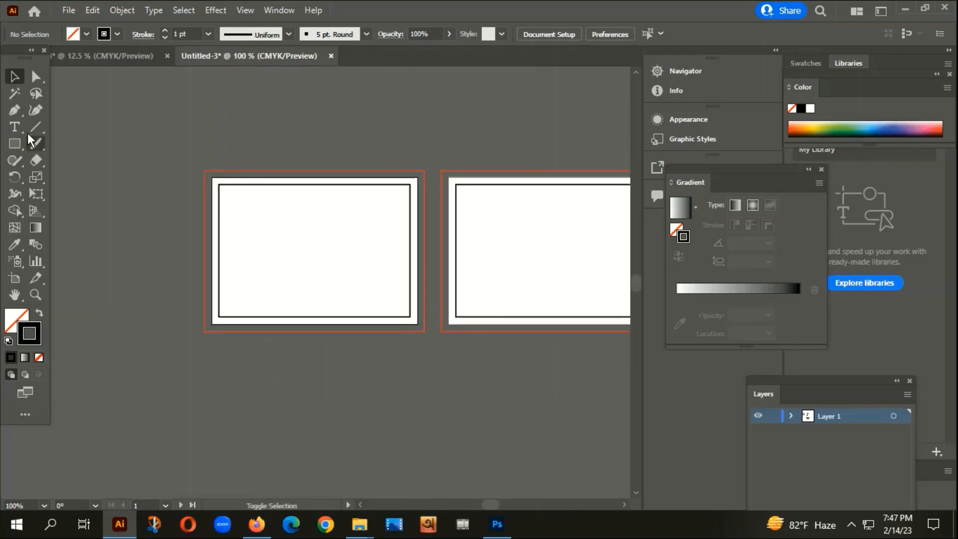
- Start a Pen path at the first card's upper-left corner and run it along the top edge to about 0.89 in
click(14, 110)
scroll(232, 230, up, 2)
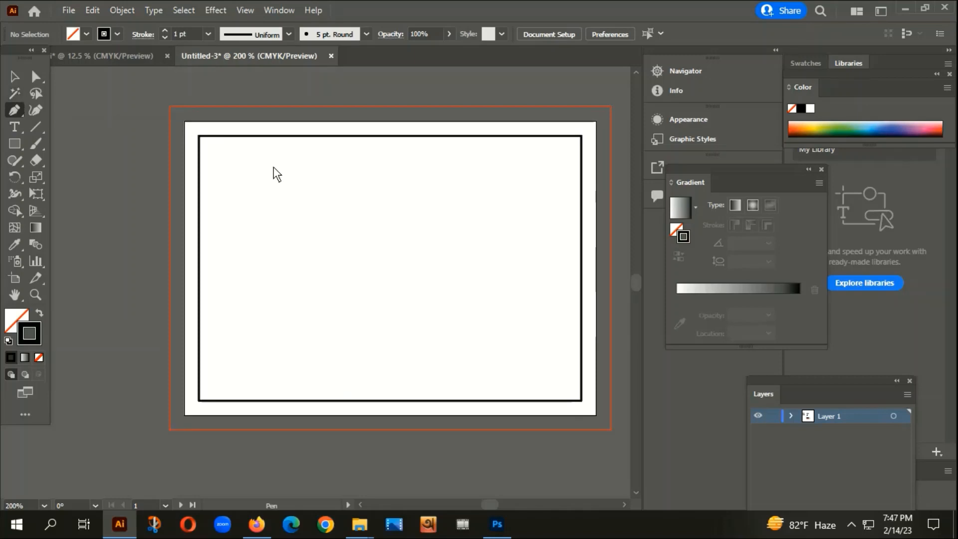
click(184, 121)
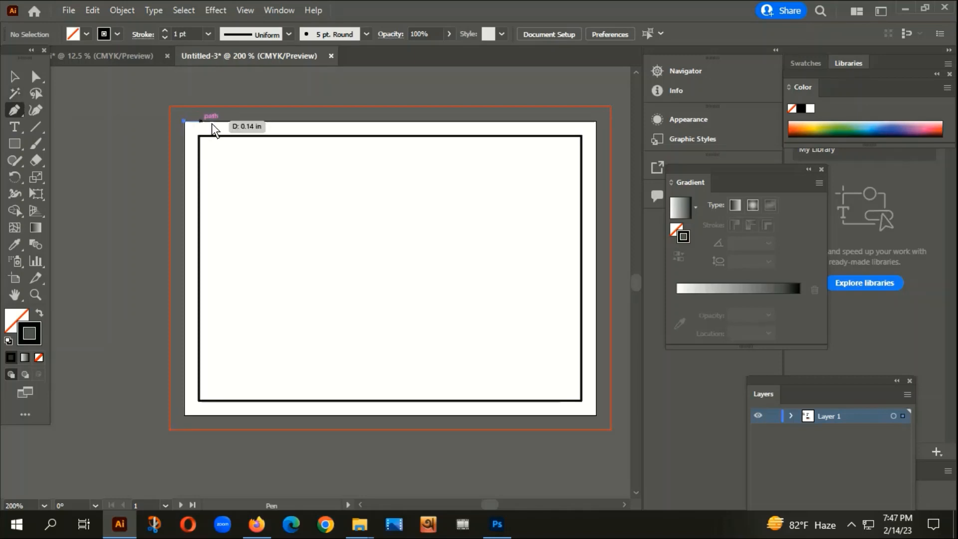
click(325, 121)
key(ctrl+z)
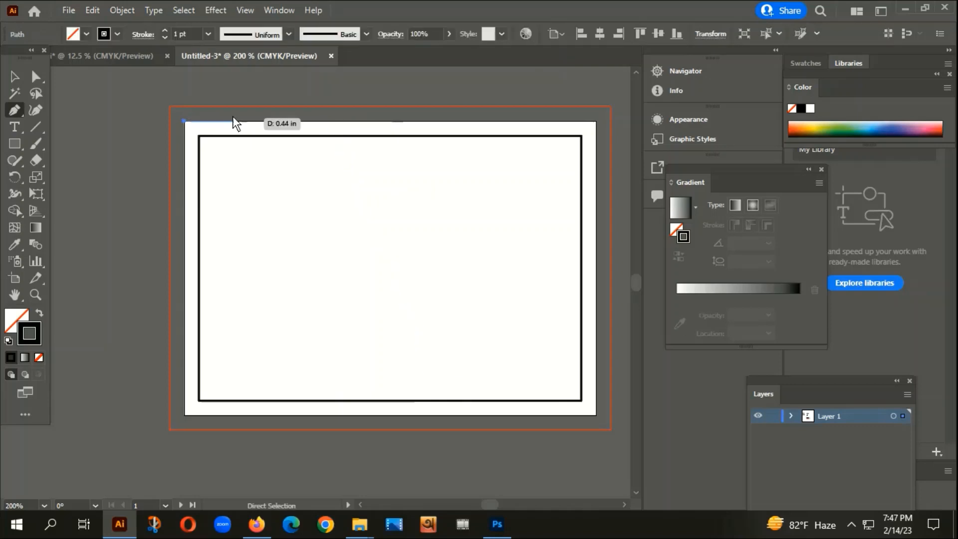
click(287, 121)
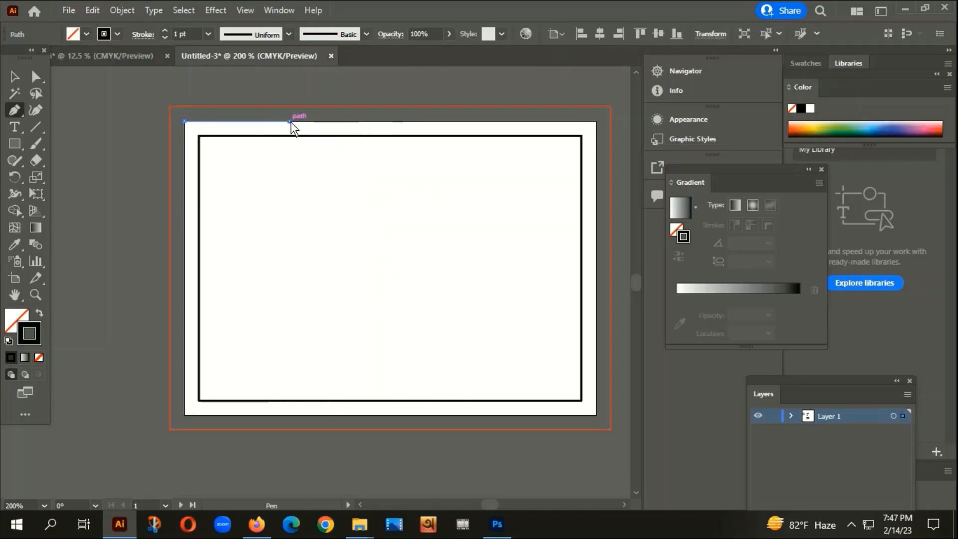
- Continue the path diagonally to just past the middle of the card's bottom edge, across to the lower-left corner, and close it
scroll(292, 134, down, 4)
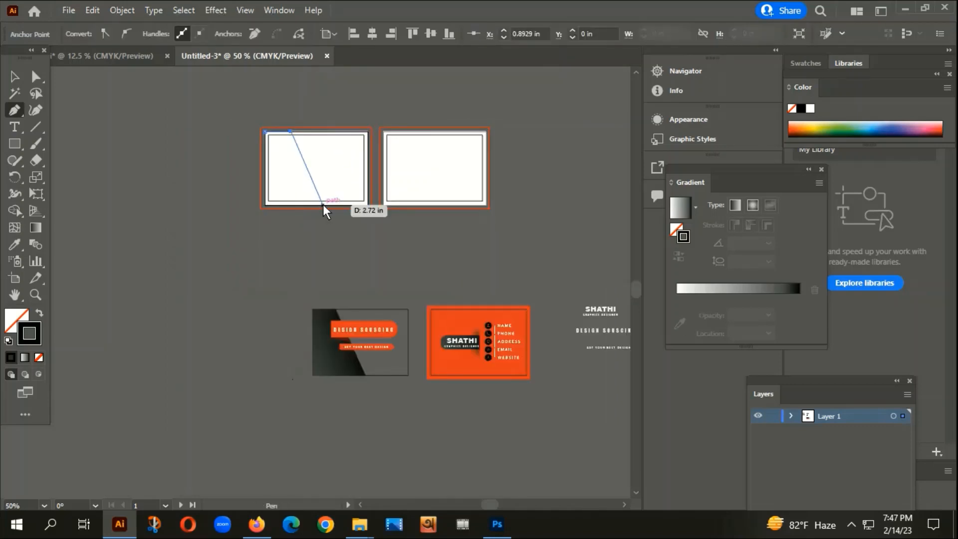
scroll(322, 205, up, 4)
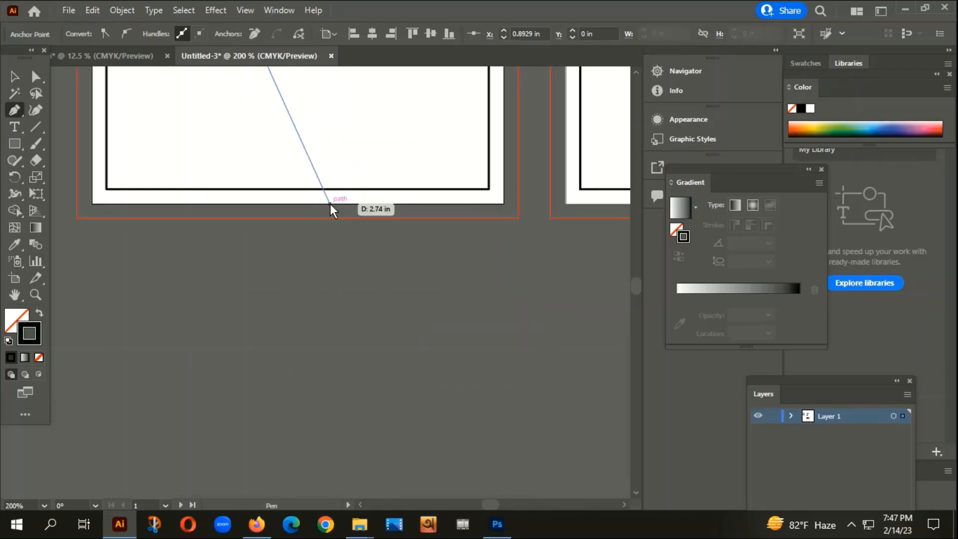
click(337, 203)
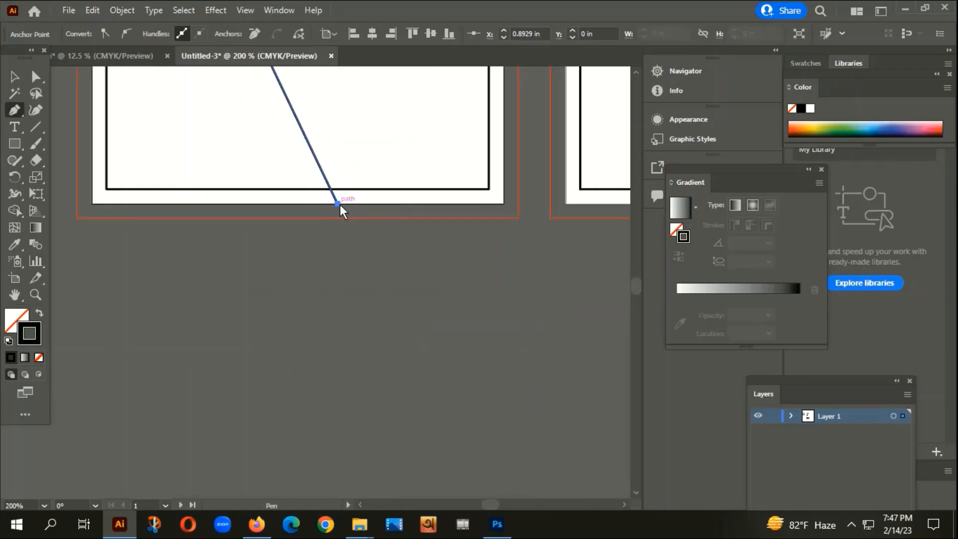
click(95, 204)
scroll(94, 204, down, 1)
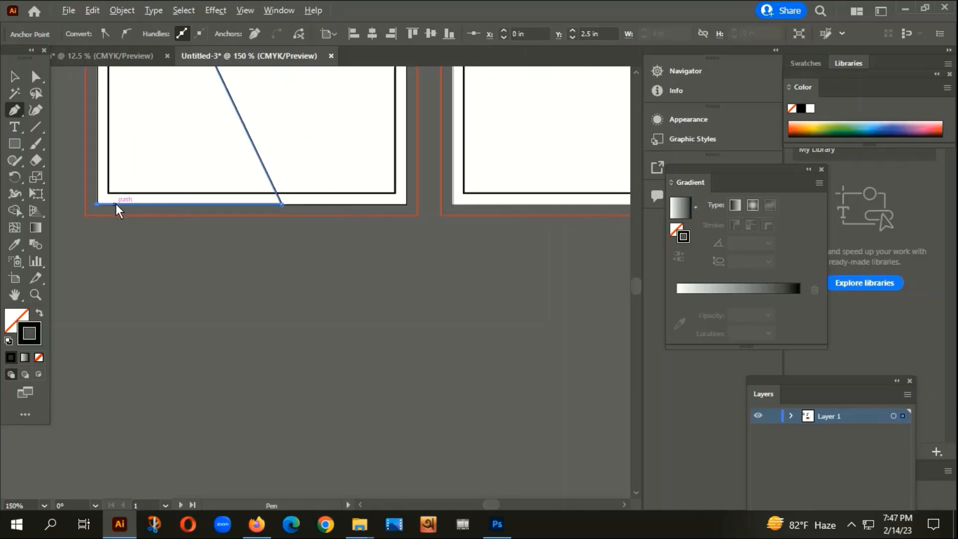
drag(241, 175, 258, 259)
drag(175, 158, 186, 242)
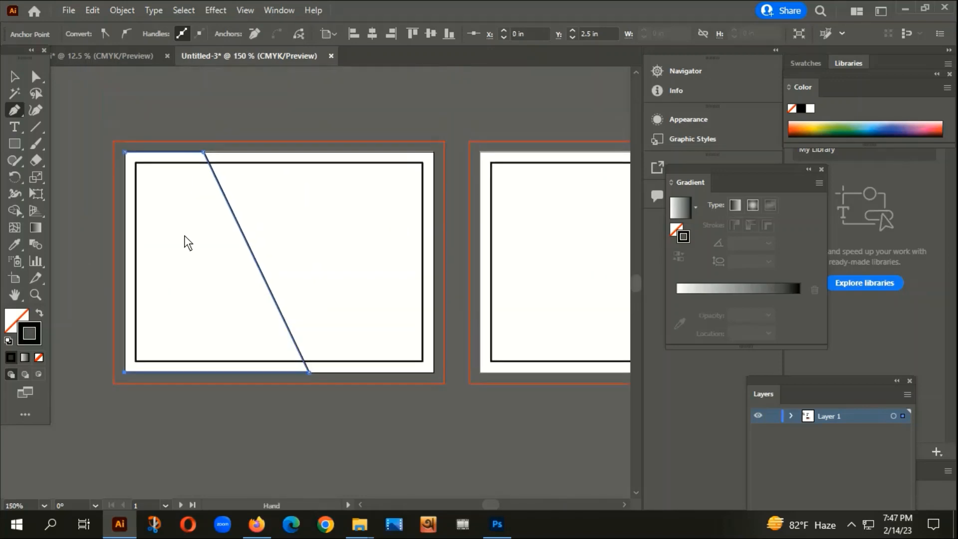
click(125, 154)
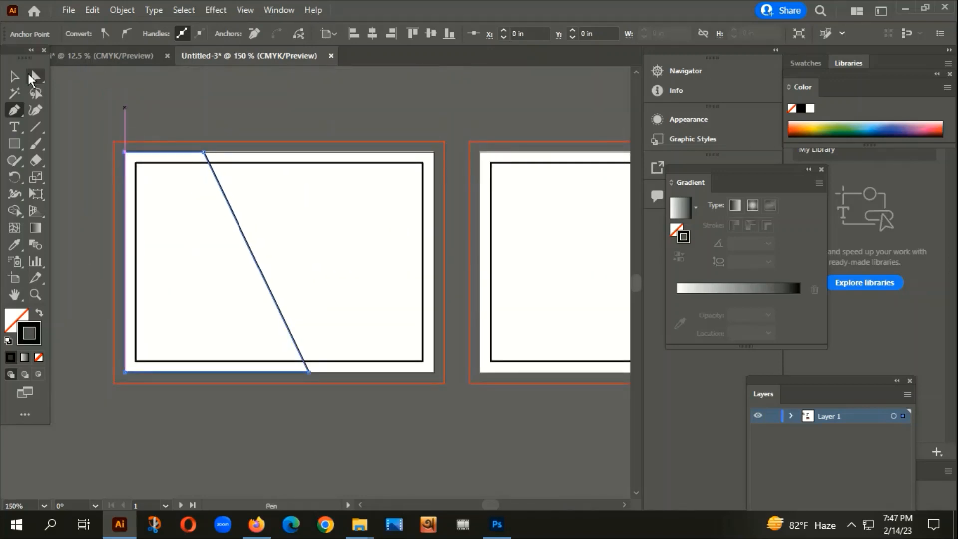
click(14, 77)
- Move the four color swatches with their hex labels from below the contact-icon reference to just above the artboards
scroll(178, 131, down, 3)
drag(368, 257, 162, 98)
scroll(366, 319, down, 3)
drag(520, 387, 447, 89)
scroll(421, 107, up, 4)
scroll(419, 207, down, 3)
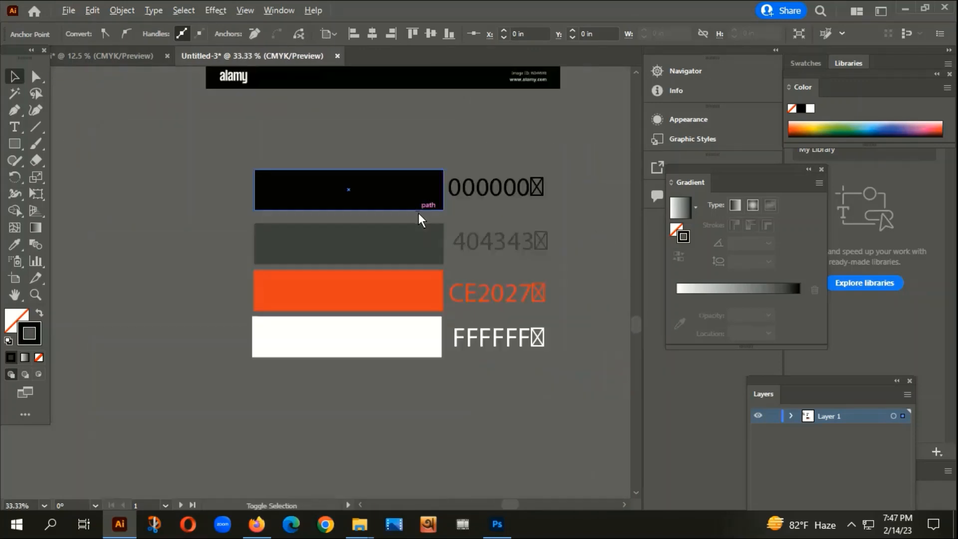
scroll(533, 229, up, 1)
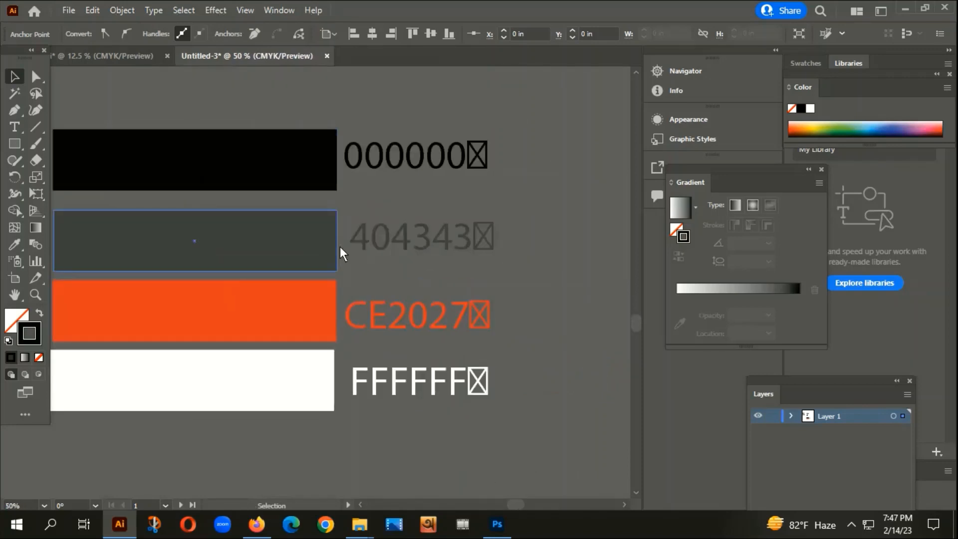
scroll(459, 351, down, 3)
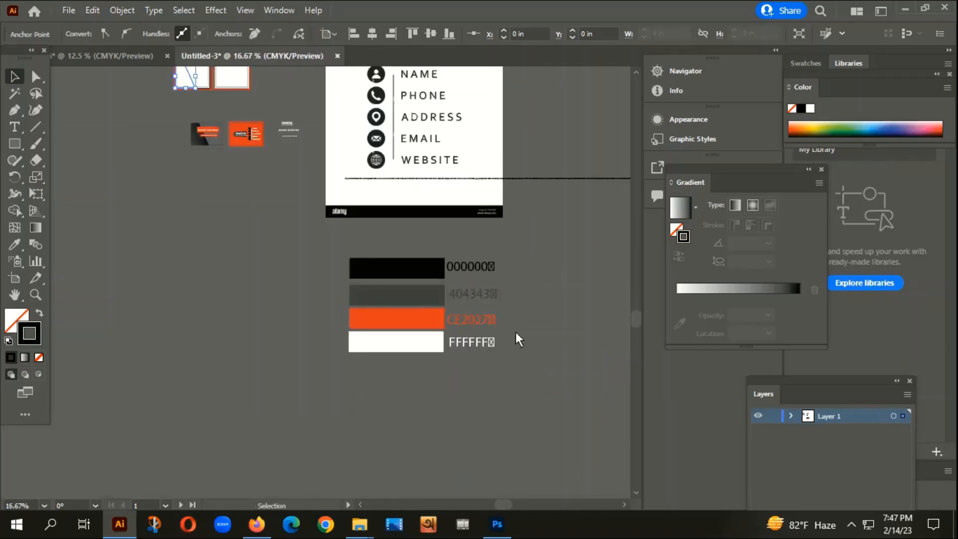
scroll(305, 369, up, 2)
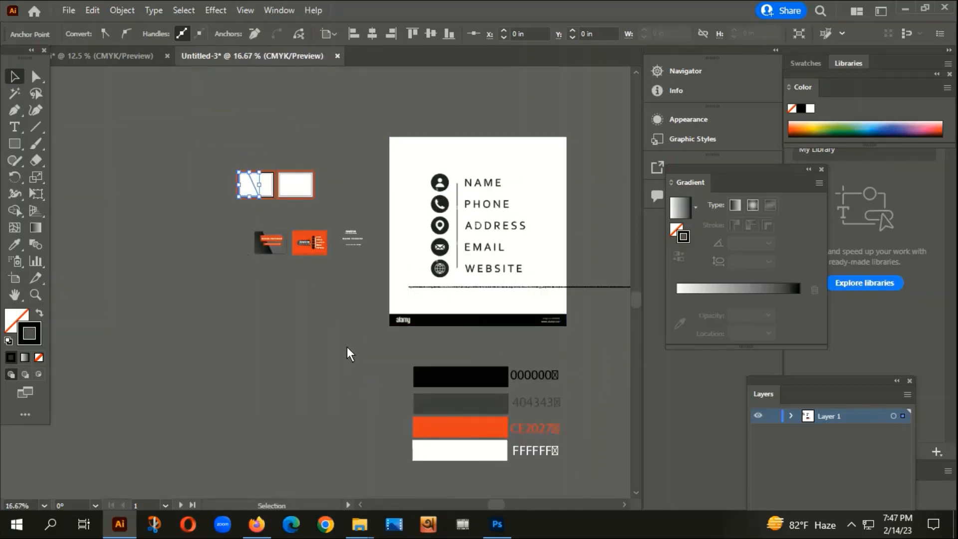
click(460, 432)
click(395, 413)
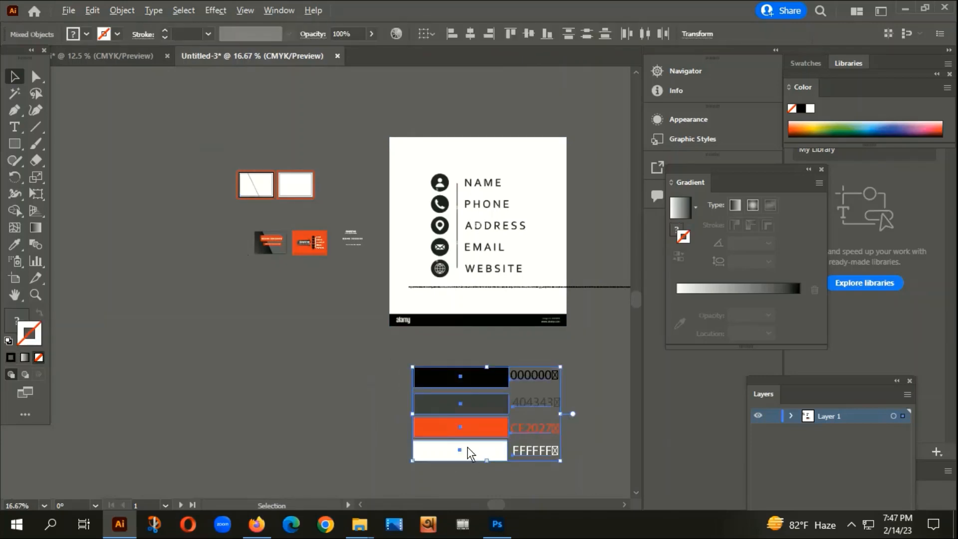
drag(466, 451, 277, 157)
- Swap the slanted shape's fill and stroke, and apply a linear white-to-black gradient to its fill
scroll(277, 158, up, 3)
drag(279, 247, 338, 270)
click(296, 324)
click(273, 309)
scroll(263, 321, up, 4)
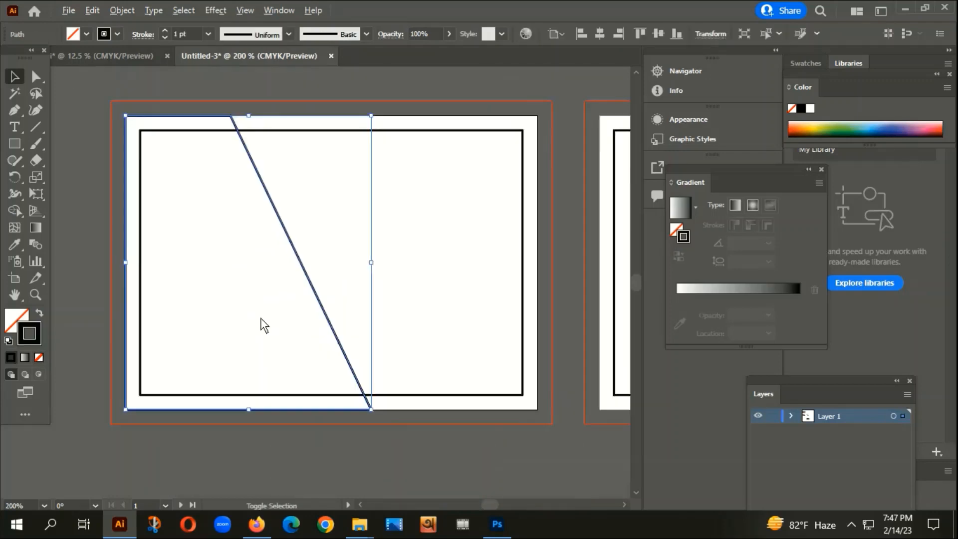
scroll(263, 324, down, 3)
drag(380, 203, 324, 355)
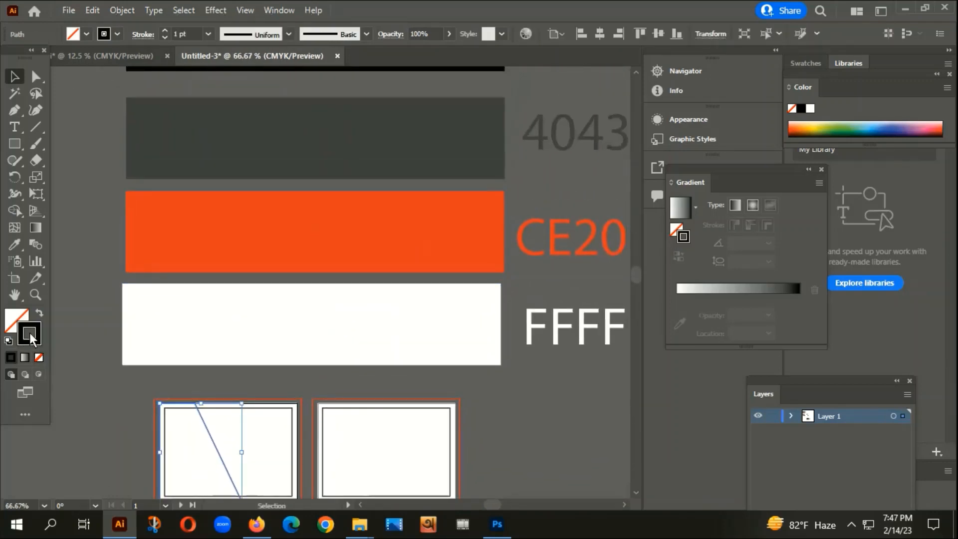
click(40, 313)
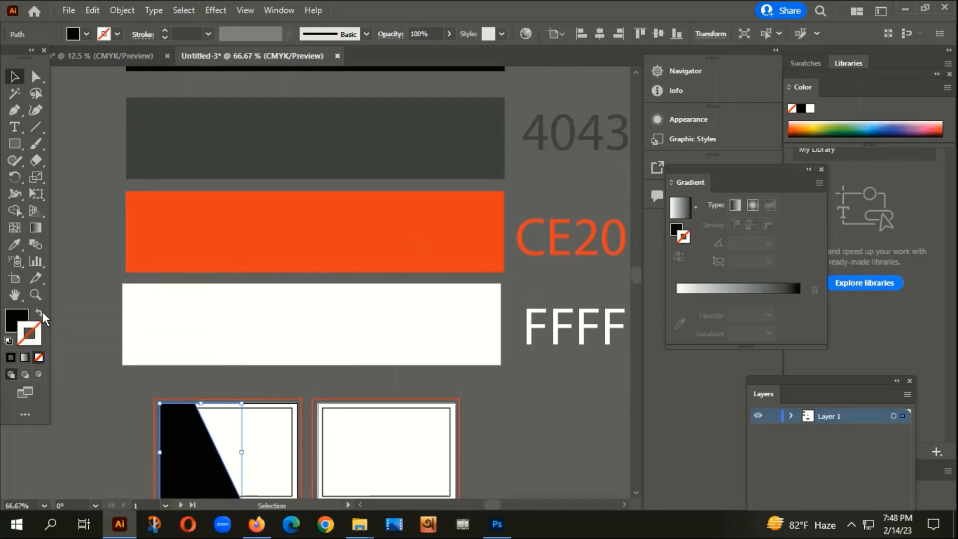
click(14, 314)
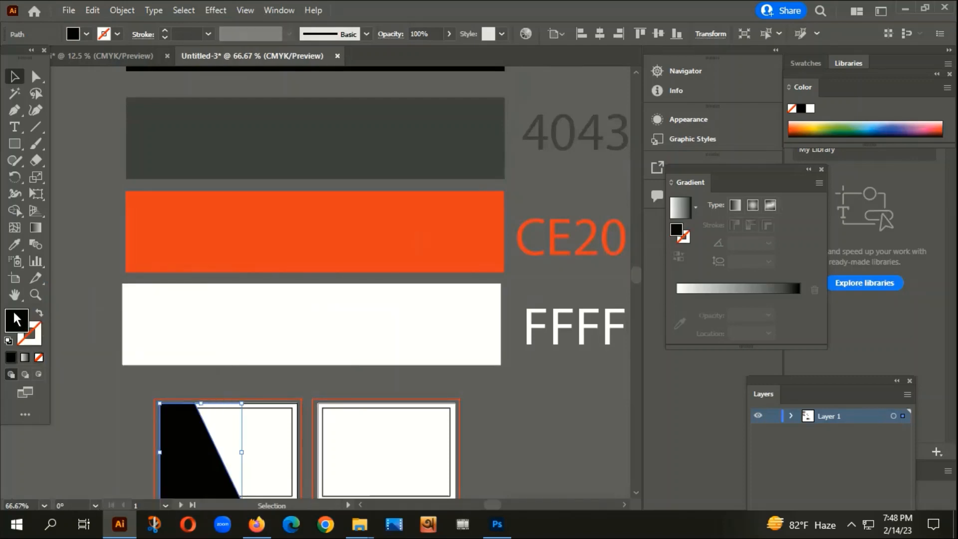
click(25, 357)
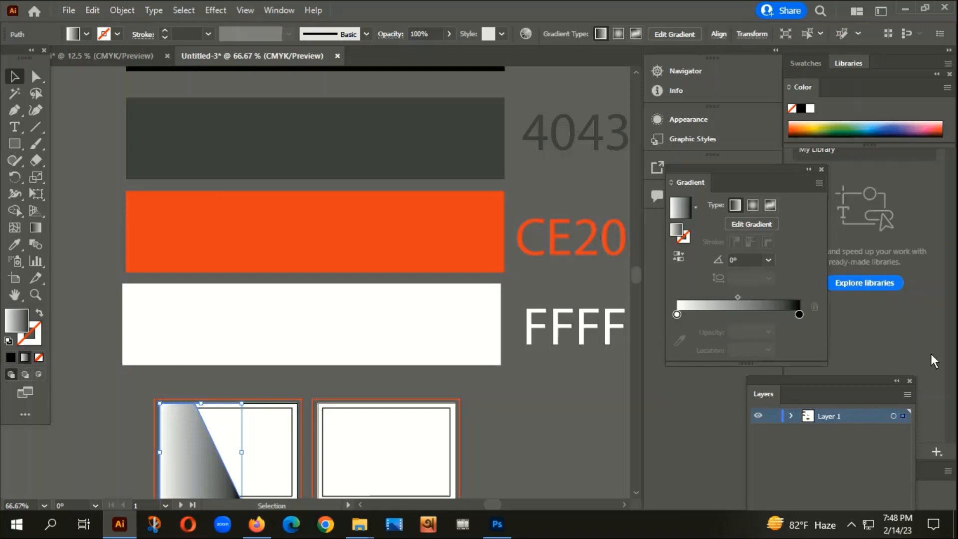
- Recolor the gradient's end stop from the black 000000 swatch and its start stop from the dark gray 404343 swatch
click(797, 314)
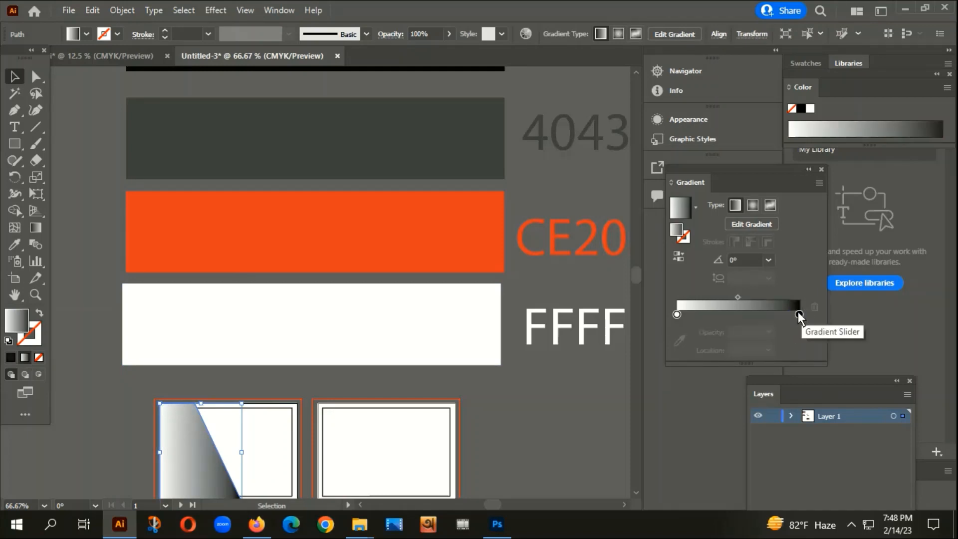
click(798, 312)
scroll(424, 348, up, 2)
click(17, 244)
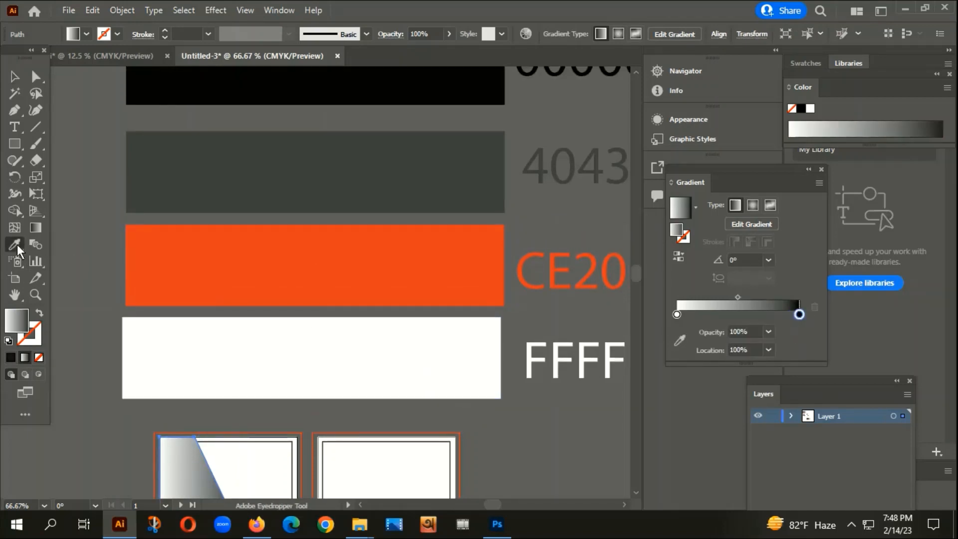
click(240, 92)
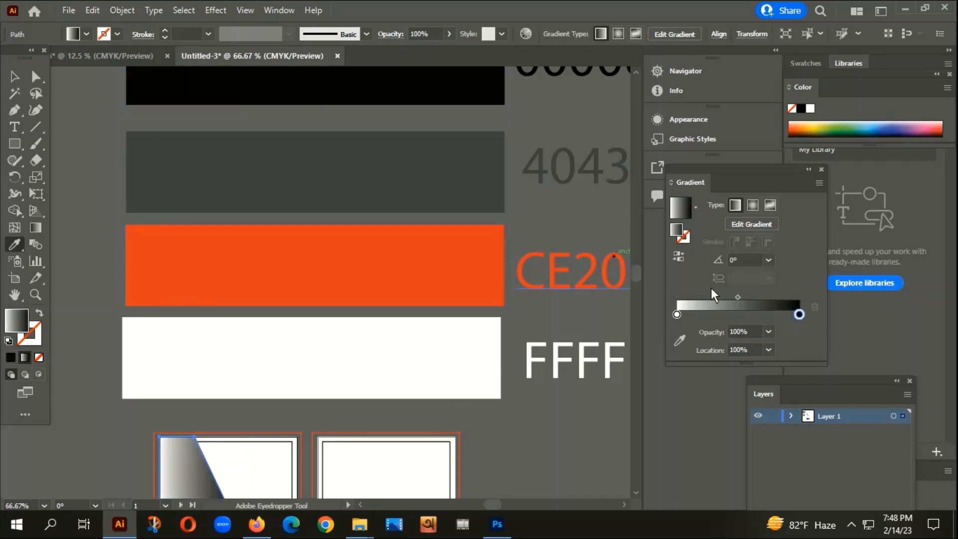
click(678, 314)
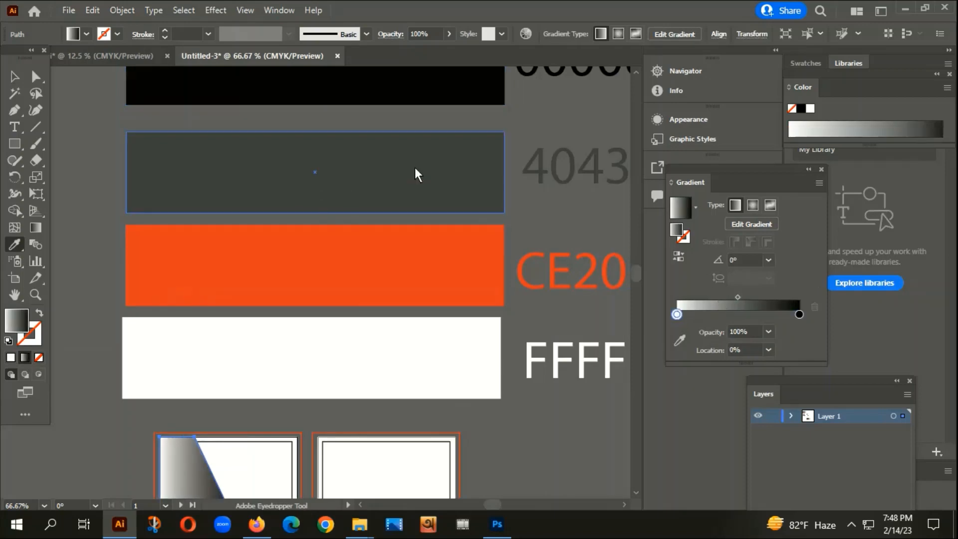
click(366, 170)
scroll(322, 241, down, 3)
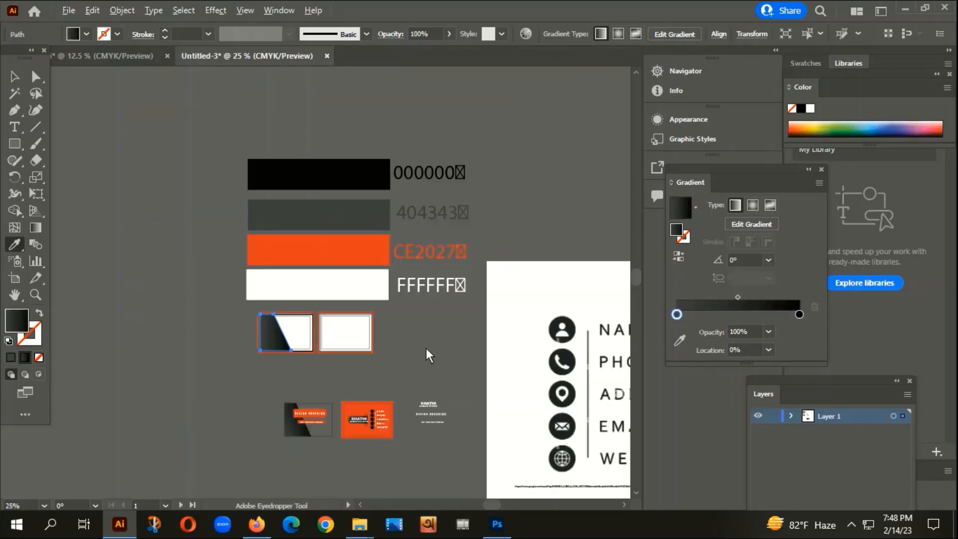
- Try the slanted shape's gradient at -90° and with its stops reversed, and return it to 0° in the original direction
click(768, 260)
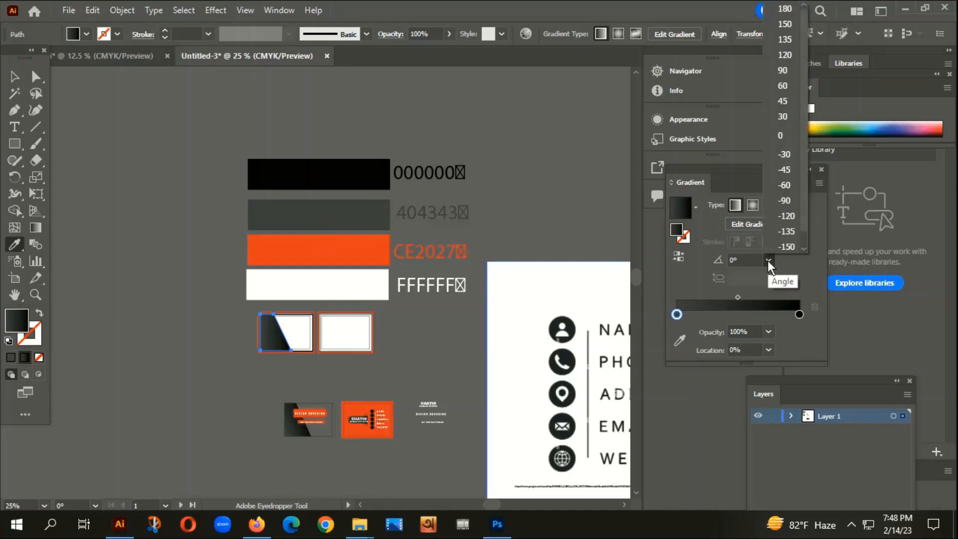
click(782, 202)
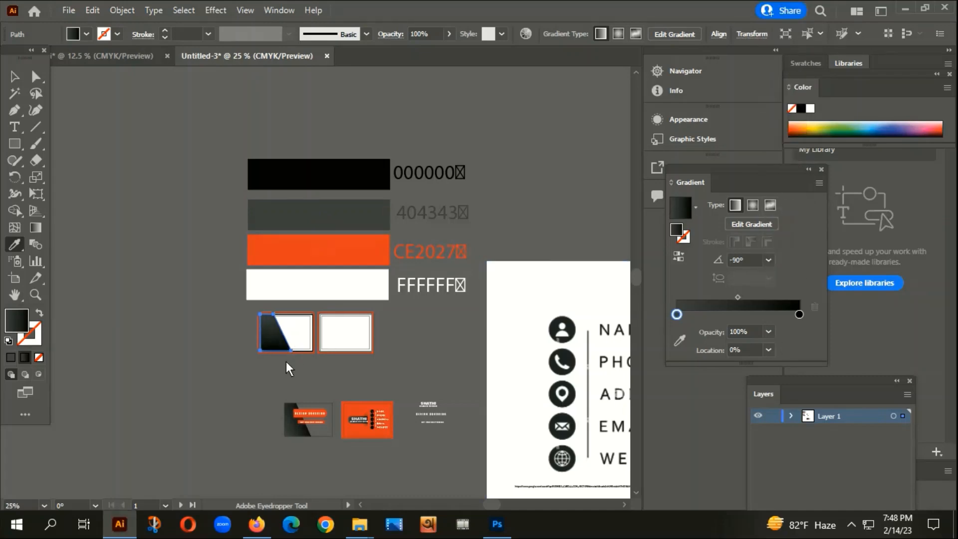
scroll(279, 364, up, 4)
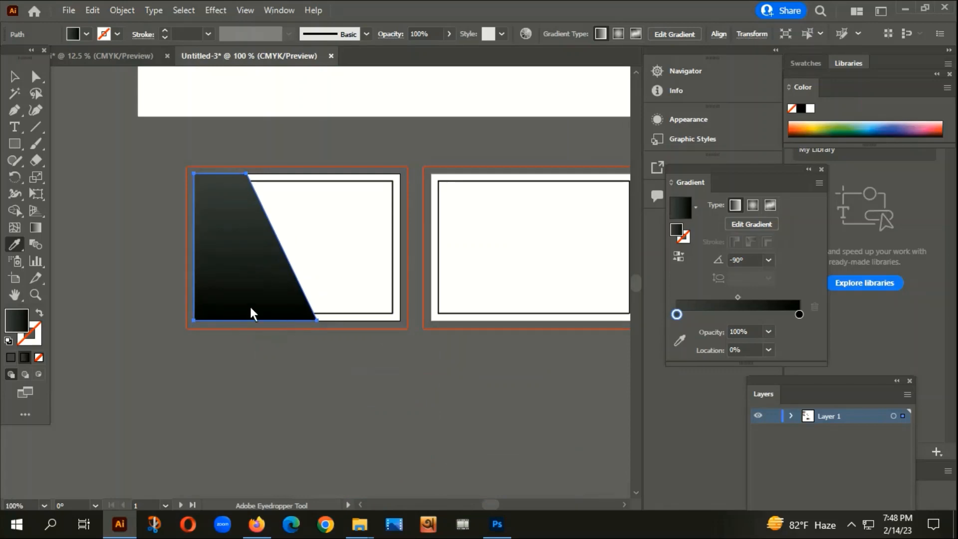
click(683, 262)
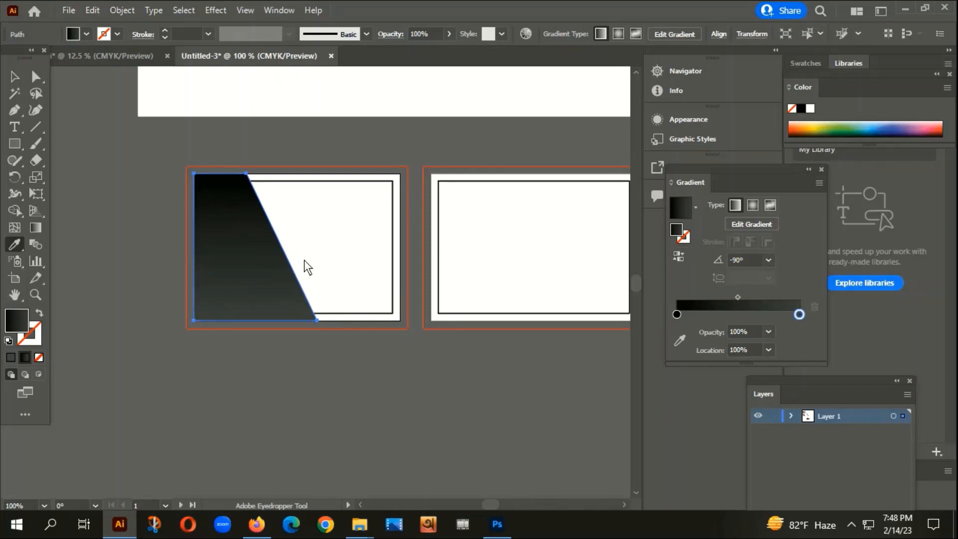
click(769, 260)
click(781, 135)
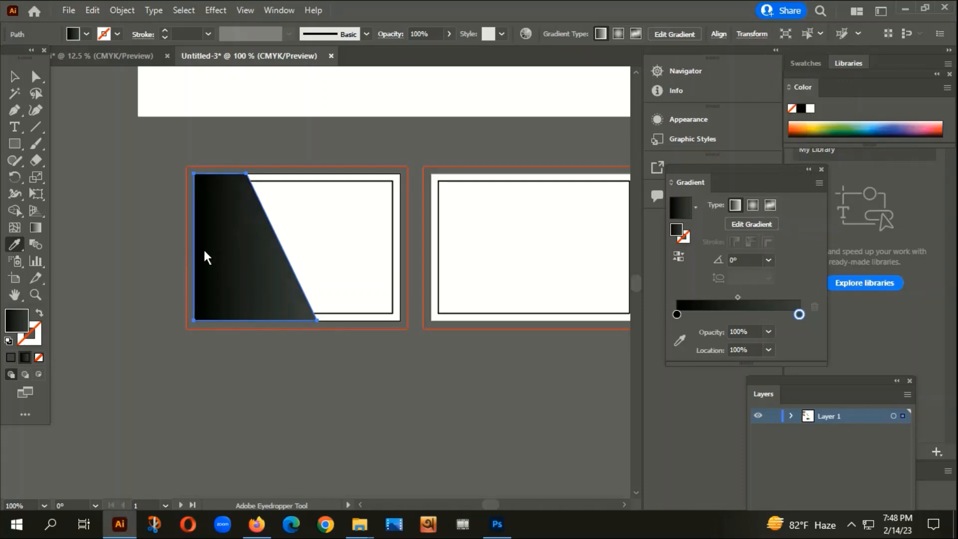
click(683, 259)
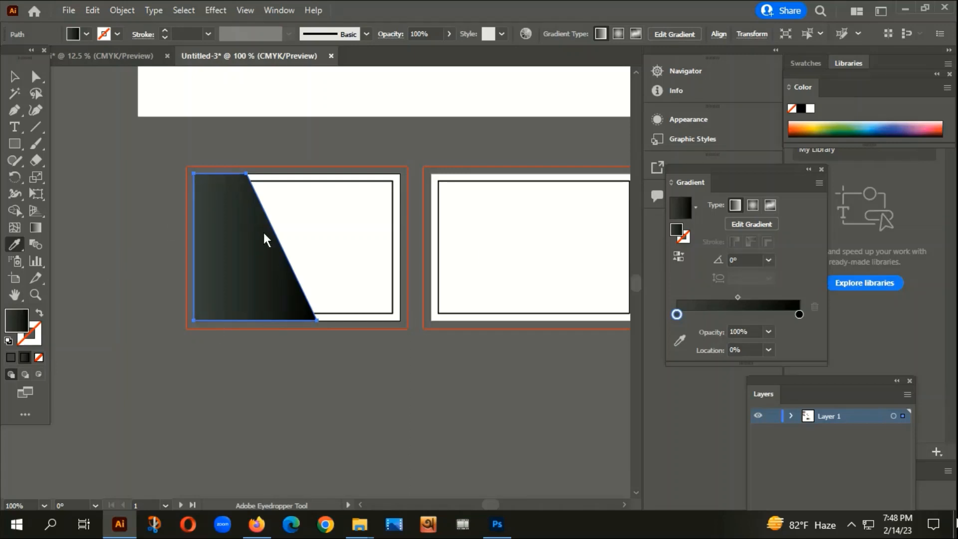
- Examine the dark gradient on the reference front card and compare its direction with the new card's slanted shape
alt+scroll(265, 306, down, 1)
drag(312, 201, 322, 404)
scroll(328, 379, up, 3)
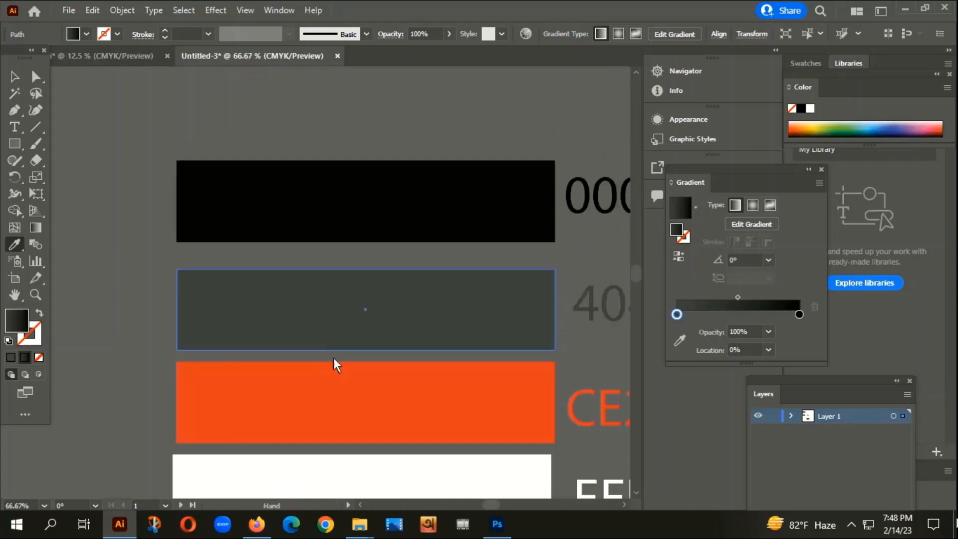
alt+scroll(241, 241, down, 3)
scroll(224, 220, down, 5)
alt+scroll(224, 220, up, 3)
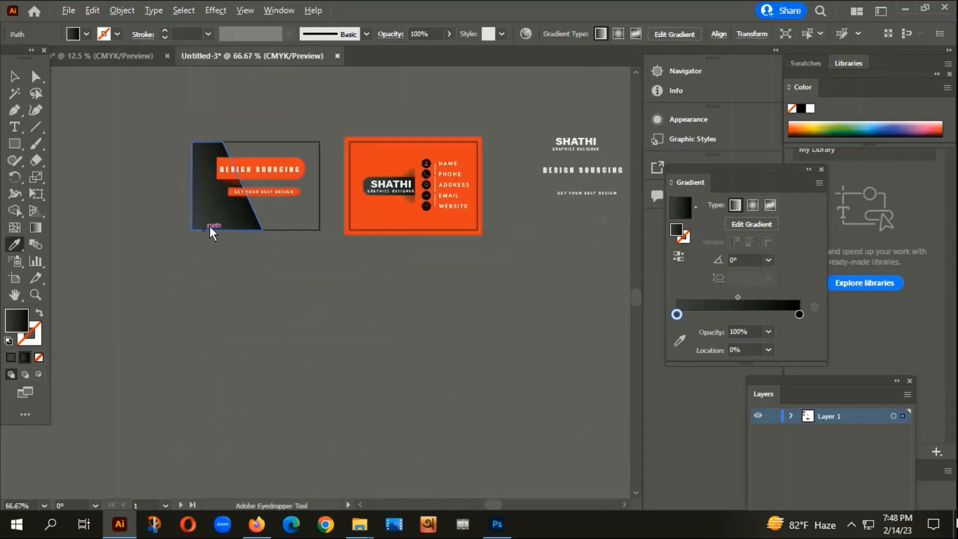
alt+scroll(210, 226, up, 3)
alt+scroll(274, 261, down, 3)
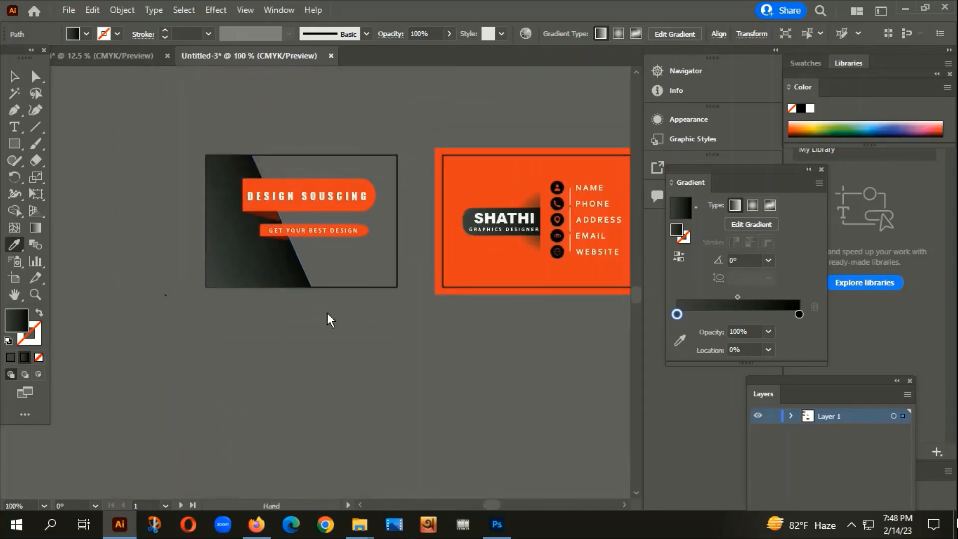
scroll(300, 289, up, 1)
alt+scroll(220, 339, down, 3)
scroll(278, 342, up, 1)
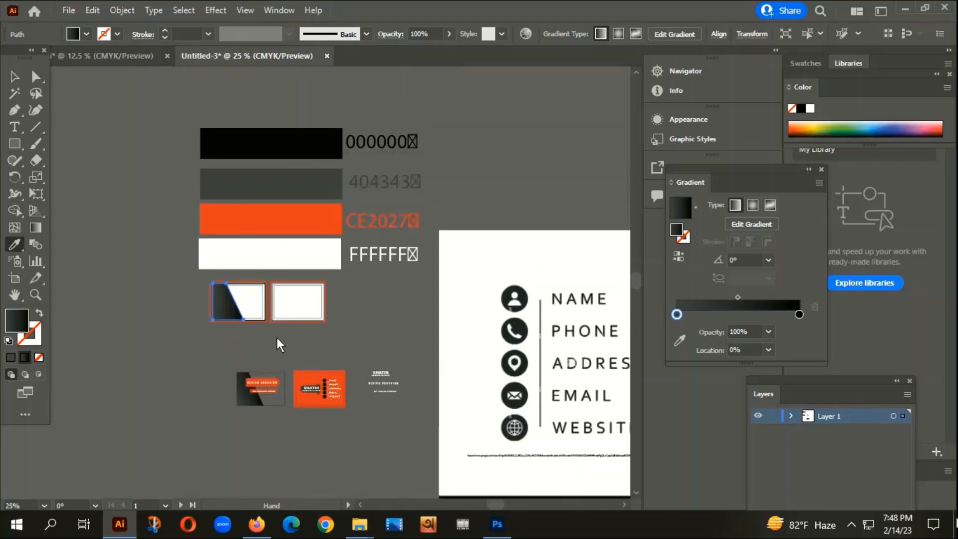
alt+scroll(246, 328, up, 3)
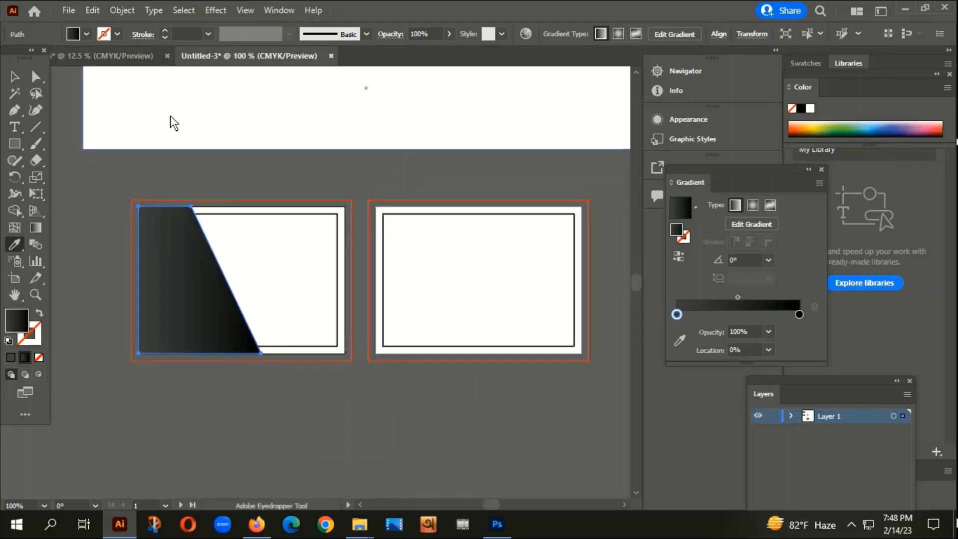
- Tilt the slanted shape's gradient to about 19.7° with the Gradient tool, running dark gray to black from lower left to upper right, and deselect it
click(35, 228)
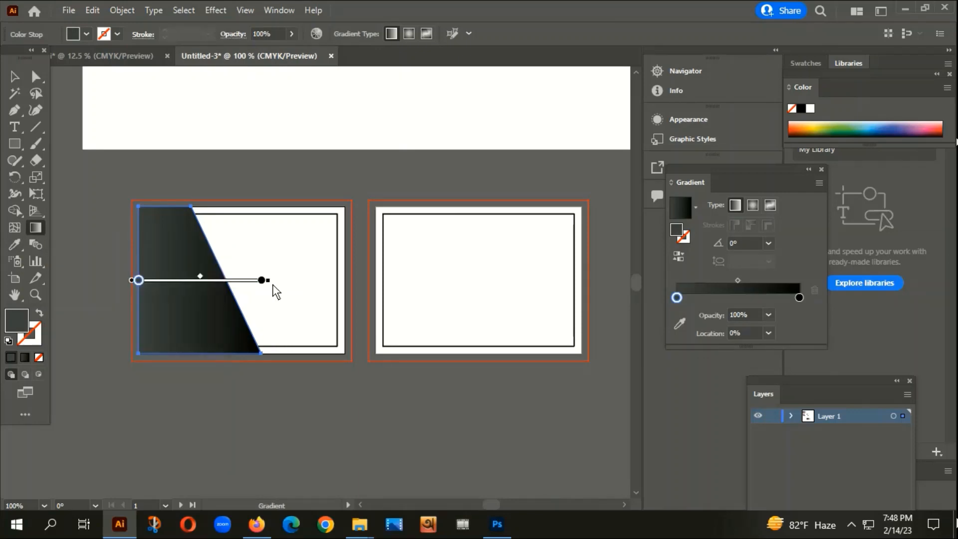
alt+scroll(210, 286, up, 1)
drag(211, 280, 192, 281)
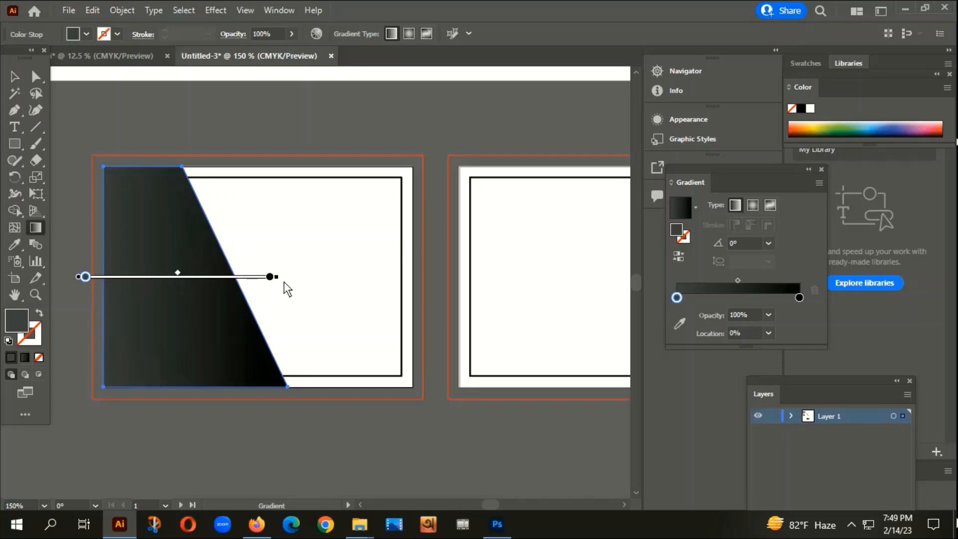
drag(284, 280, 267, 220)
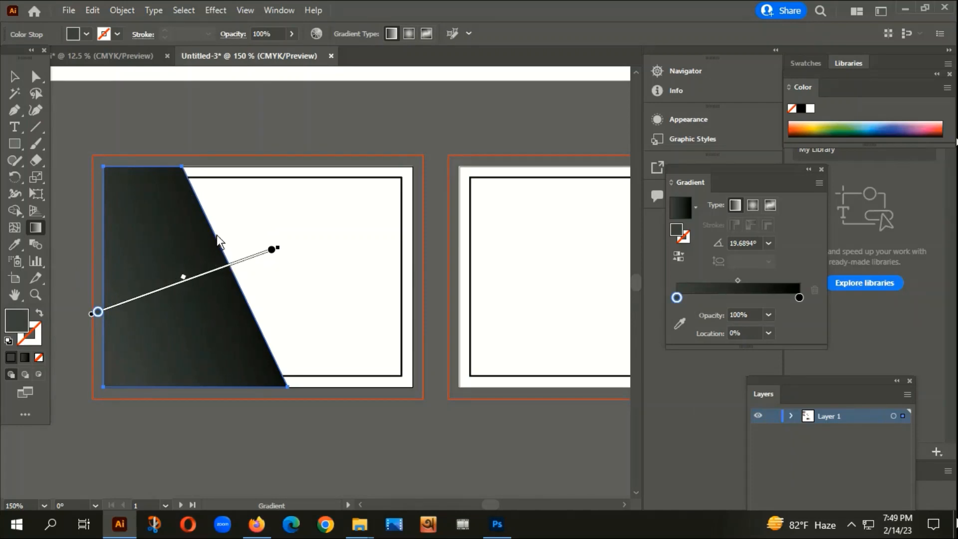
click(14, 76)
click(150, 130)
- Compare the new front card with the reference design, checking the shape and placement of the orange title banner
scroll(229, 181, down, 3)
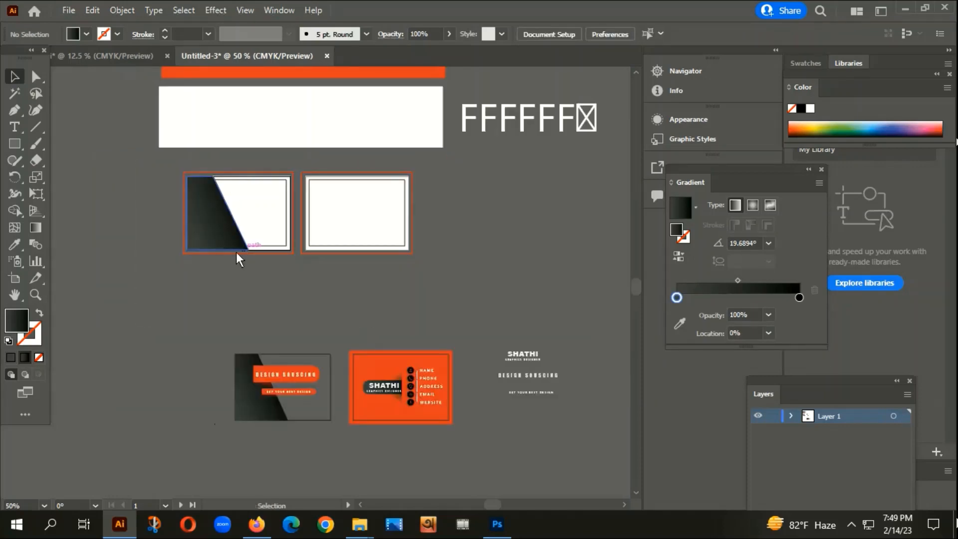
scroll(194, 201, up, 3)
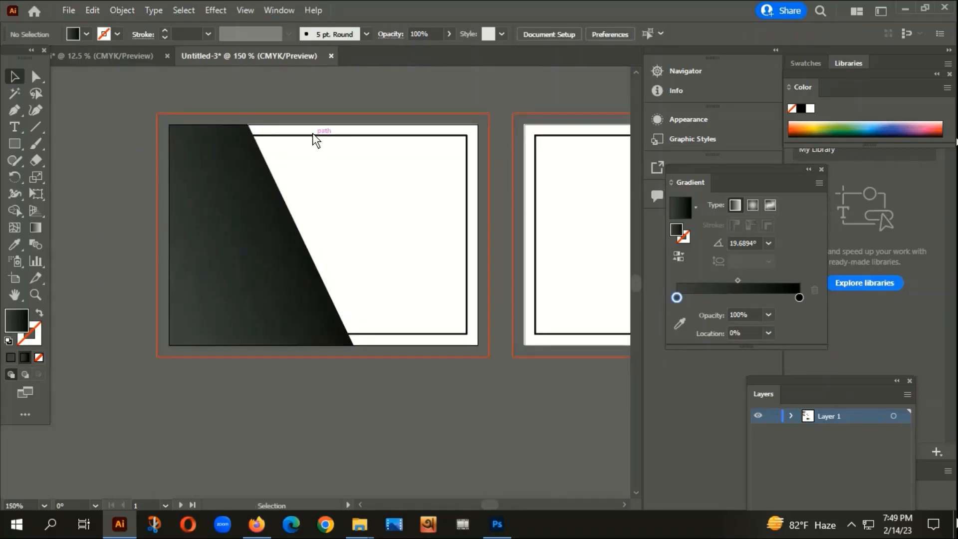
scroll(300, 266, down, 2)
drag(373, 246, 318, 264)
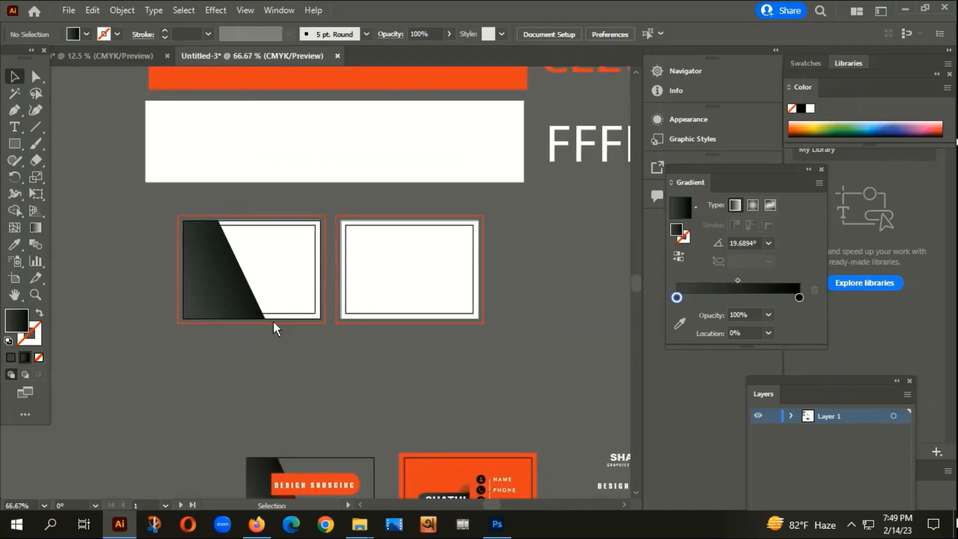
scroll(258, 317, up, 4)
scroll(308, 304, down, 4)
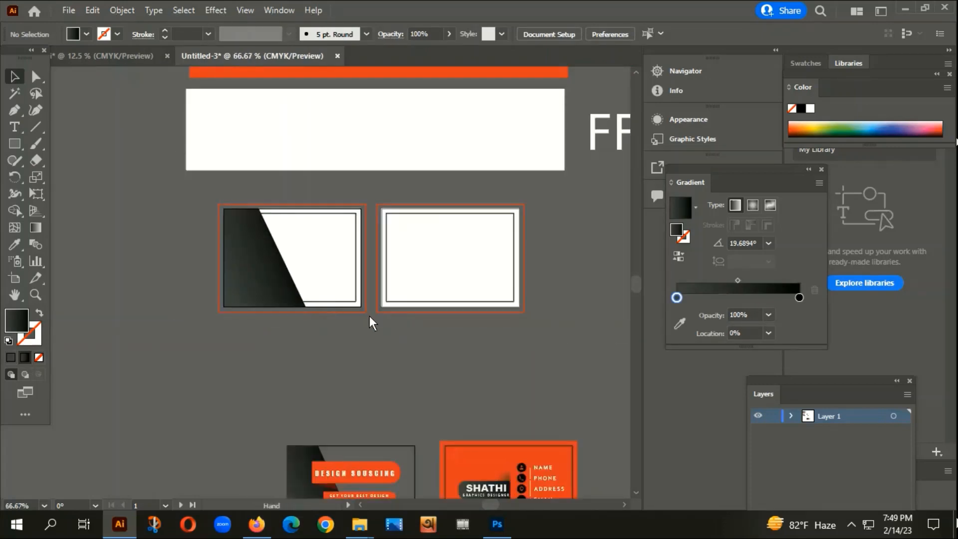
drag(369, 317, 298, 358)
scroll(187, 259, down, 2)
drag(324, 318, 330, 235)
scroll(207, 193, up, 3)
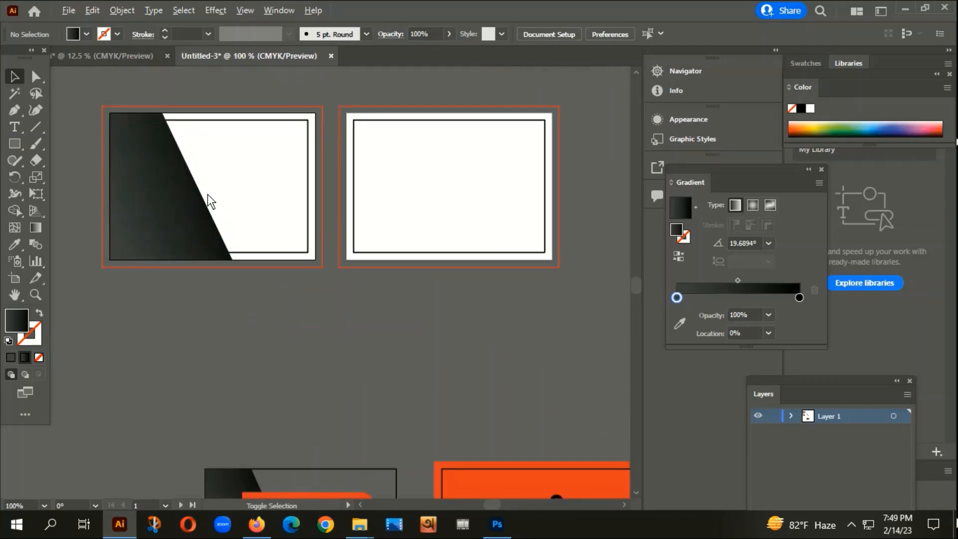
scroll(255, 309, down, 3)
scroll(263, 391, up, 3)
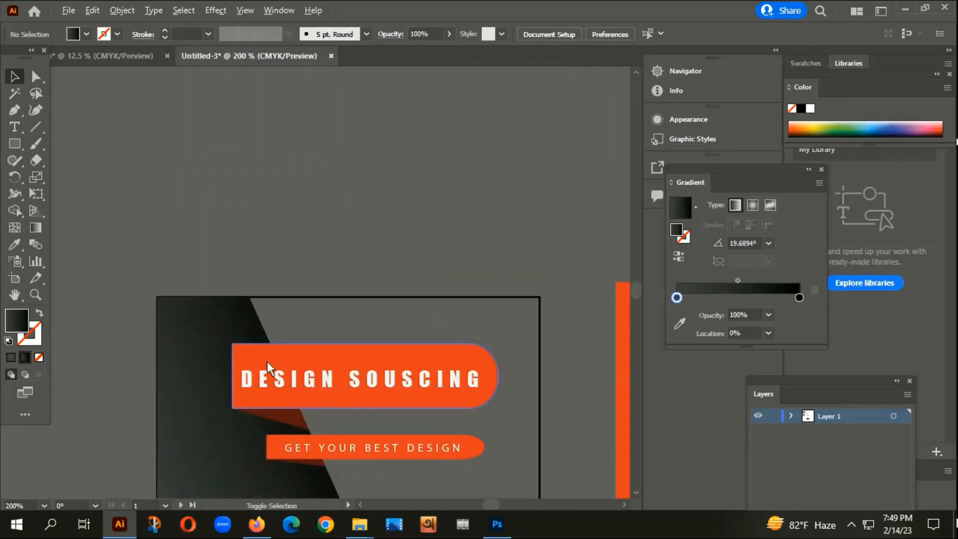
scroll(367, 249, down, 3)
scroll(301, 293, up, 2)
scroll(274, 280, up, 2)
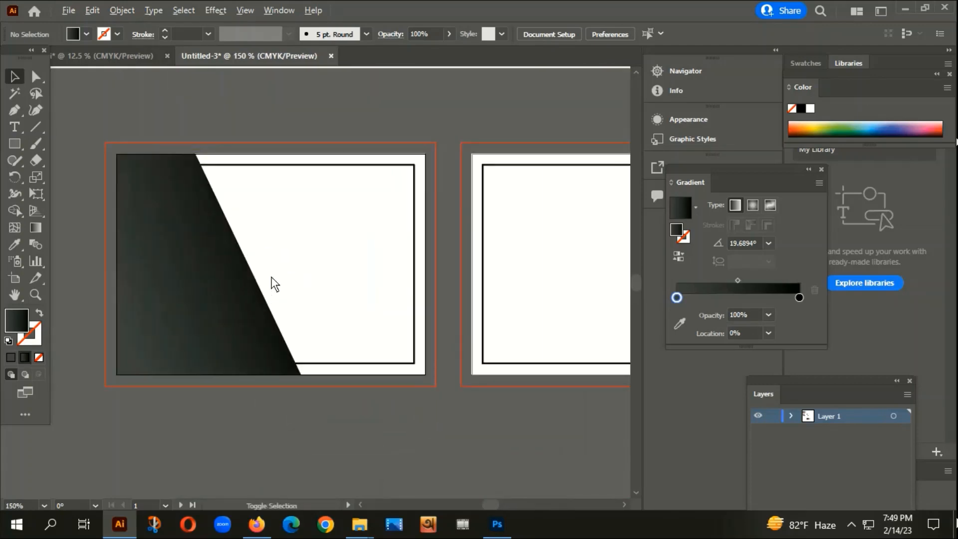
- Draw a wide, short rectangle across the slanted shape's diagonal edge on the front card and enlarge it slightly about its center
drag(14, 143, 70, 144)
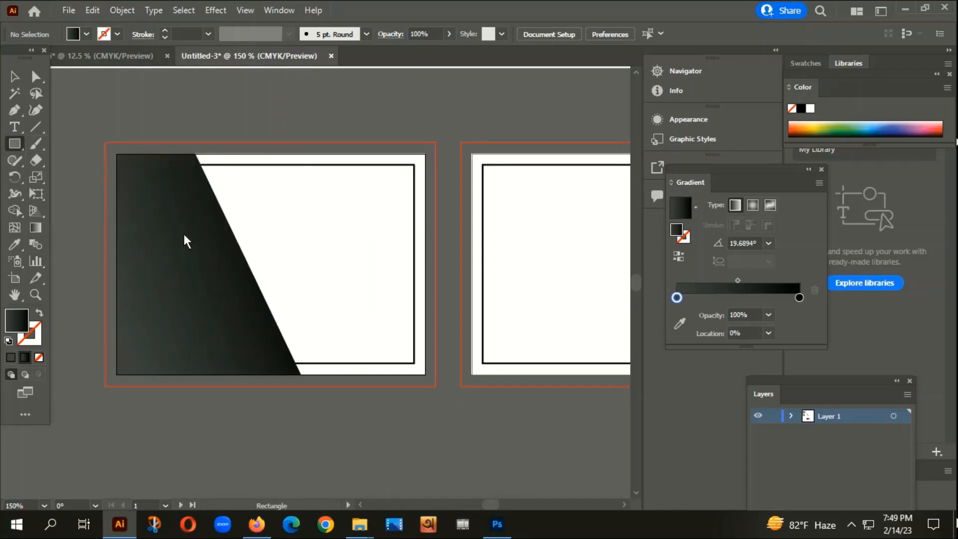
drag(183, 234, 363, 275)
key(v)
scroll(352, 263, up, 1)
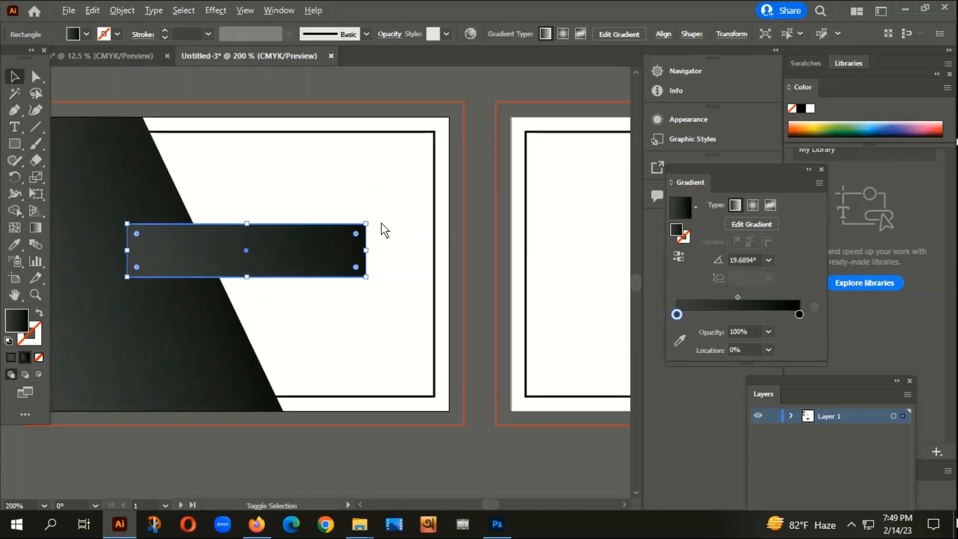
drag(366, 224, 377, 221)
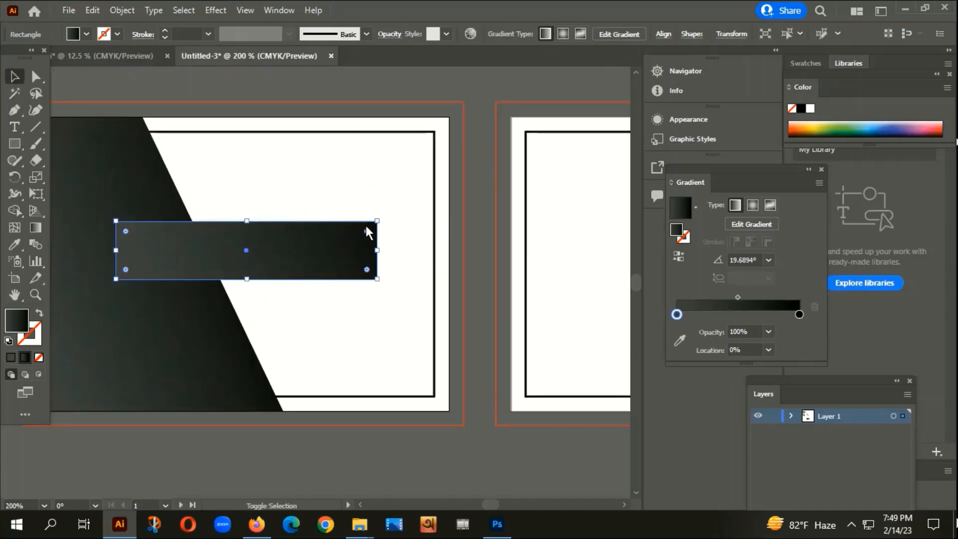
scroll(366, 227, down, 1)
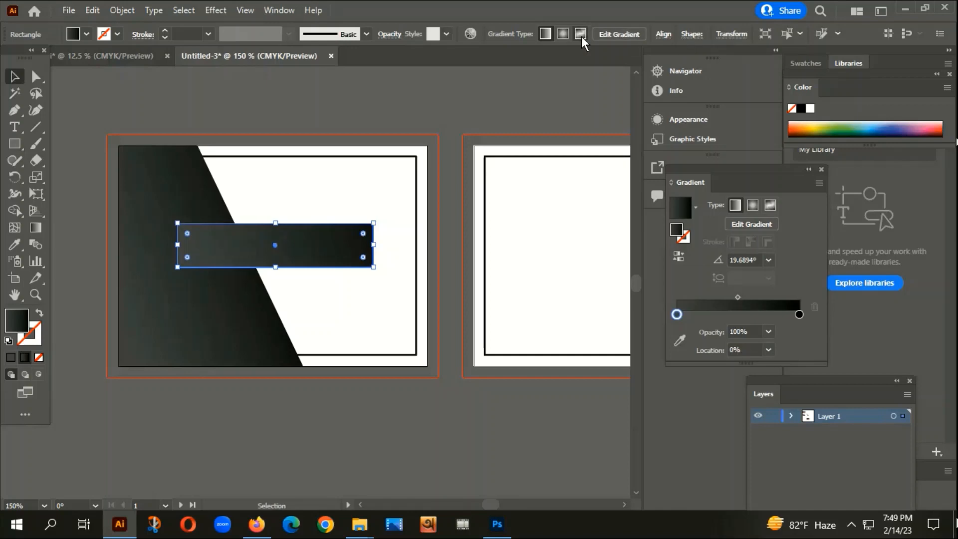
- Center the bar horizontally on the artboard and round all its corners fully into a pill shape
click(658, 33)
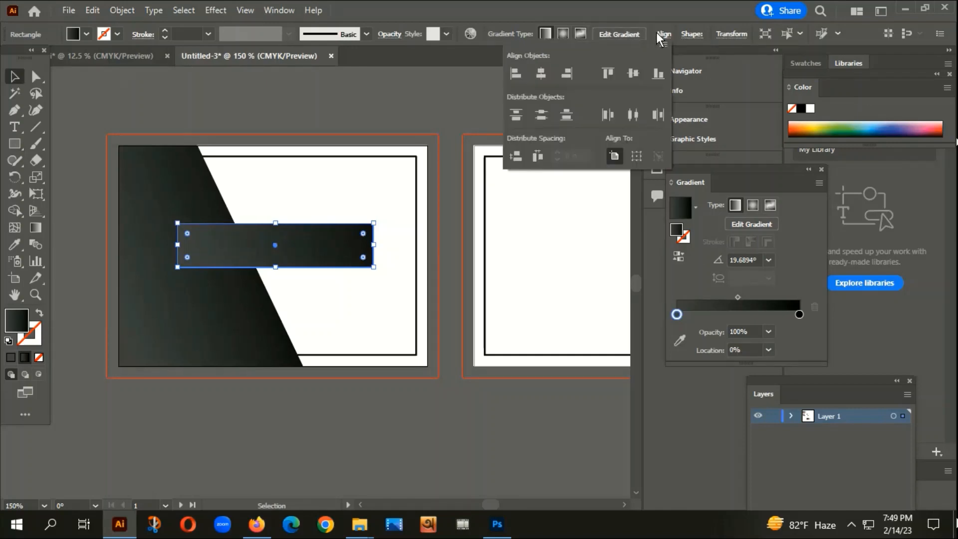
click(538, 73)
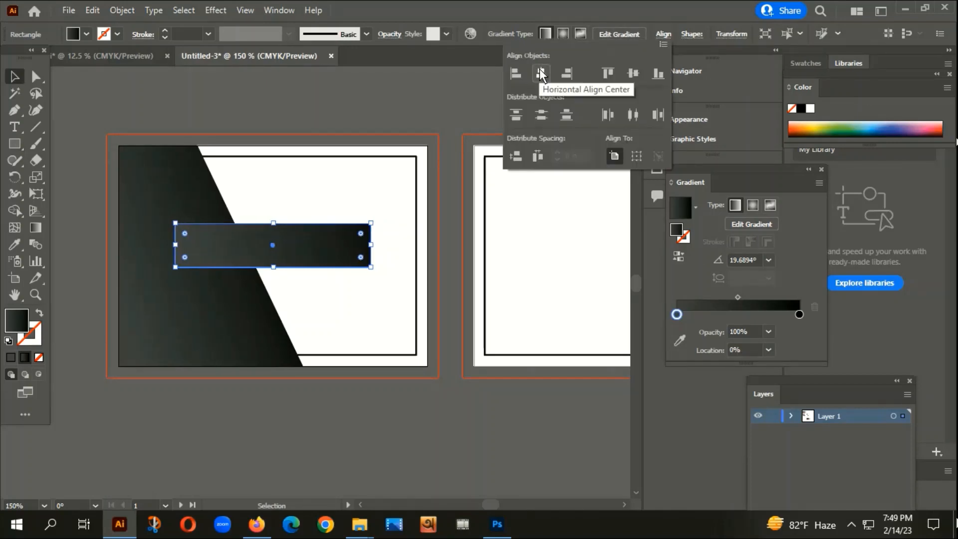
click(35, 76)
key(ctrl+equal)
key(ctrl+equal)
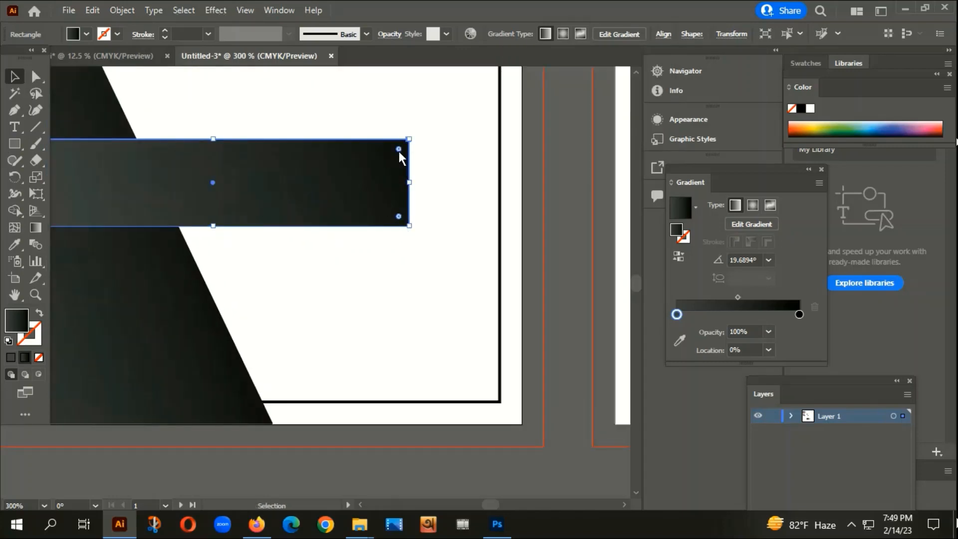
drag(399, 151, 275, 168)
key(ctrl+minus)
scroll(385, 261, down, 1)
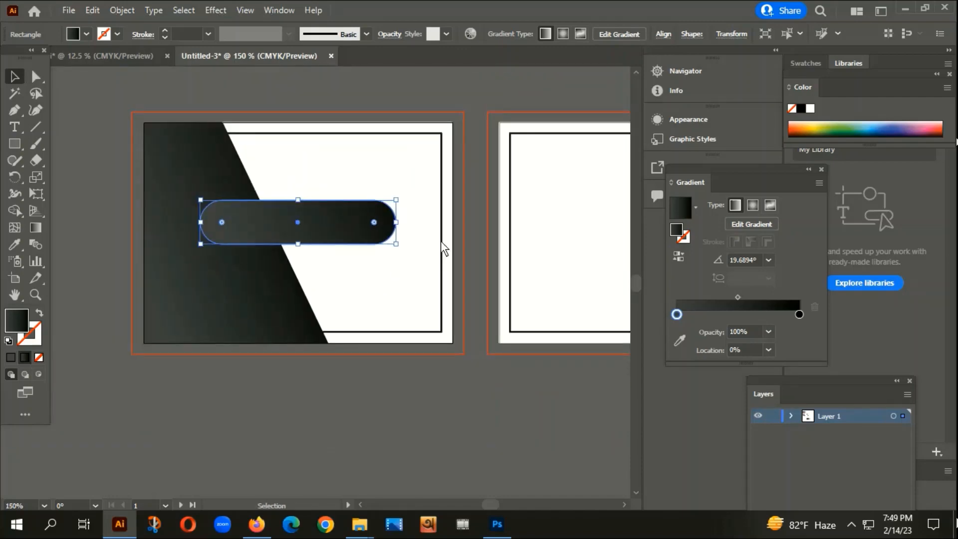
scroll(233, 244, up, 1)
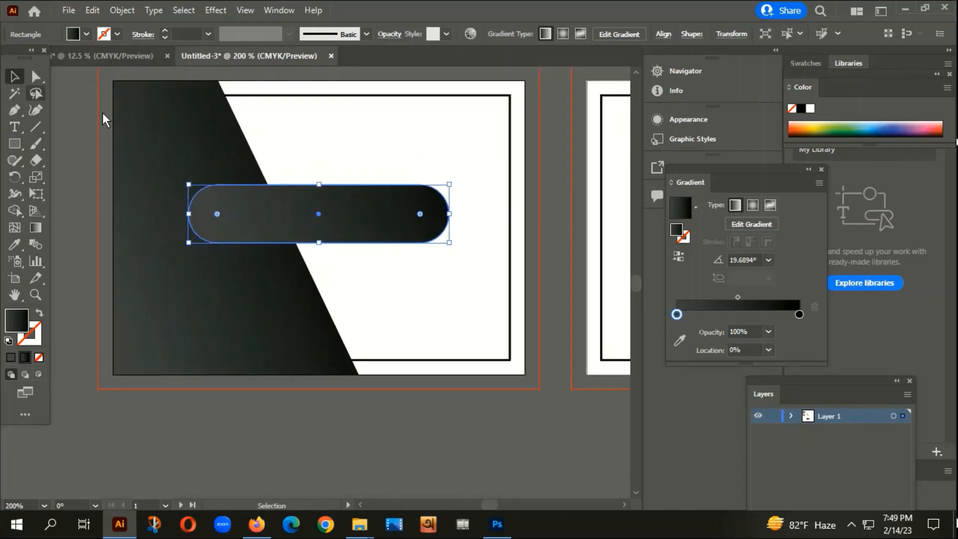
drag(414, 207, 433, 205)
scroll(405, 231, down, 3)
click(421, 339)
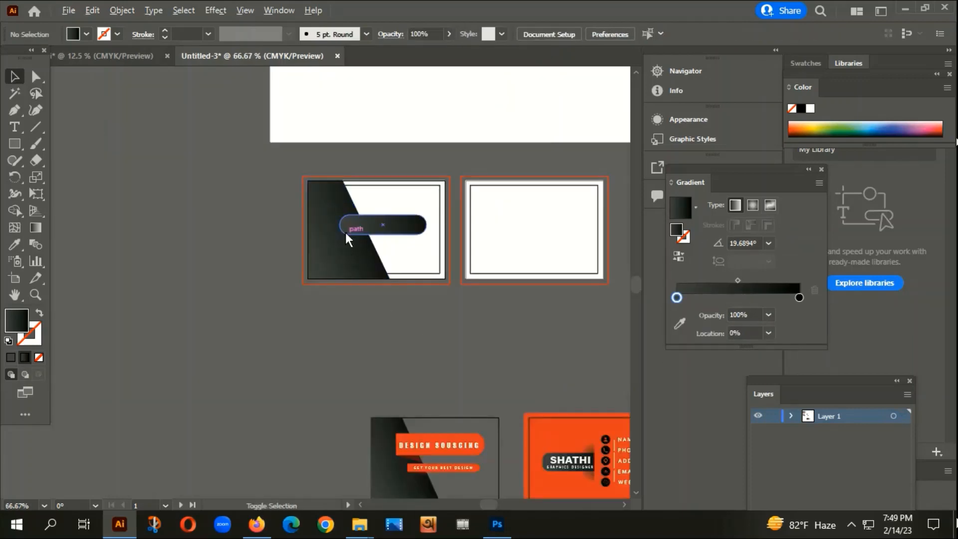
- Draw an upright rectangle covering the rounded left end of the pill-shaped bar and extending above and below it
scroll(344, 225, up, 3)
click(405, 222)
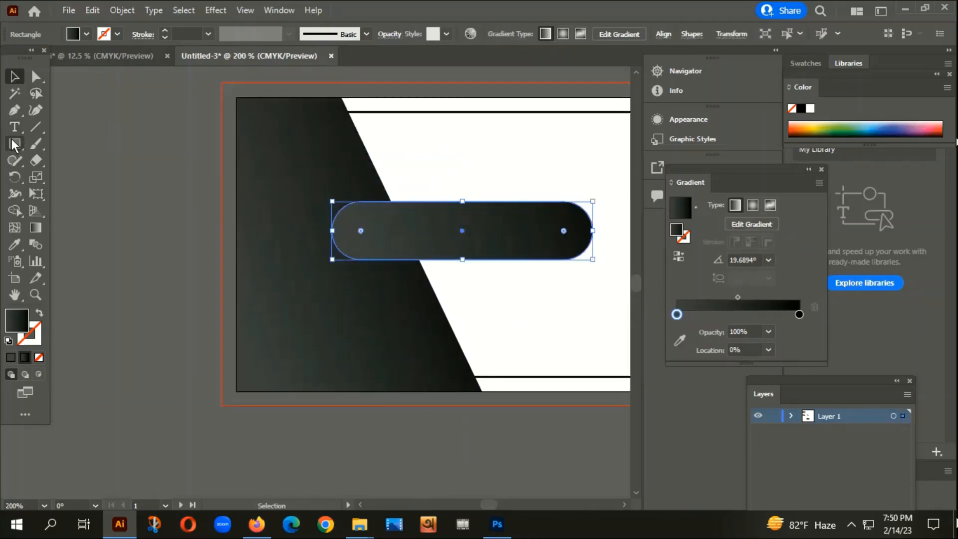
drag(14, 144, 55, 144)
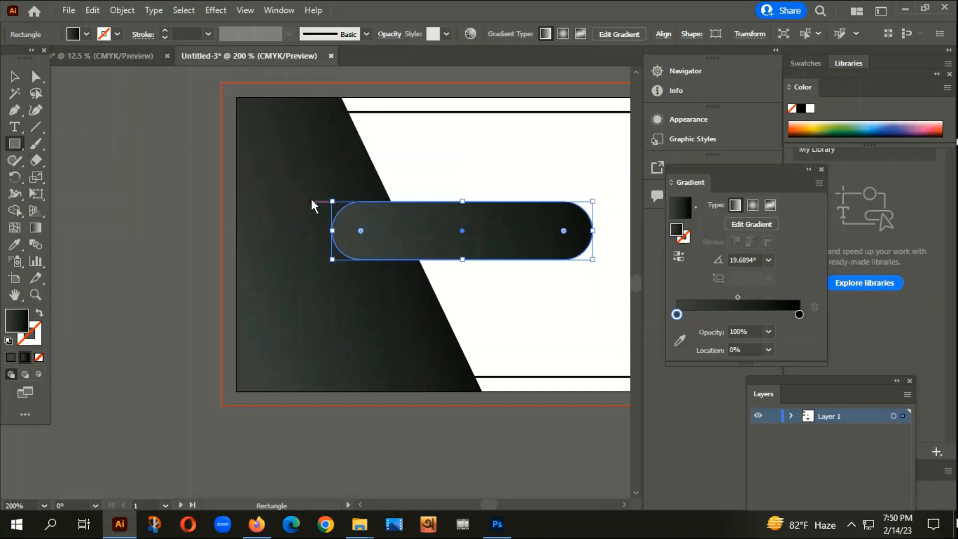
mouse_move(306, 178)
mouse_down()
mouse_move(350, 290)
mouse_move(369, 310)
mouse_up()
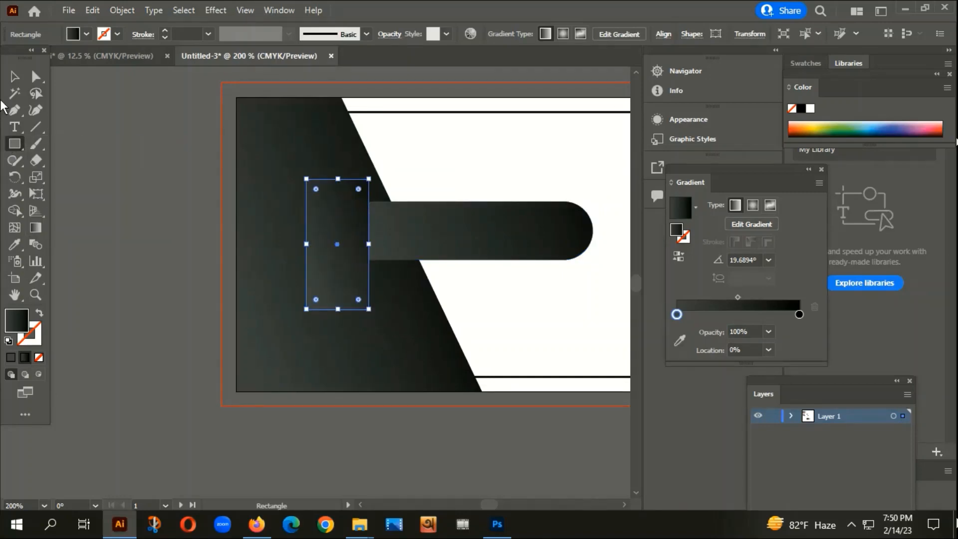
- Fill both the upright rectangle and the pill-shaped bar with the orange sampled from the reference card's title banner
click(12, 79)
shift+click(459, 227)
key(ctrl+minus)
key(ctrl+minus)
key(ctrl+minus)
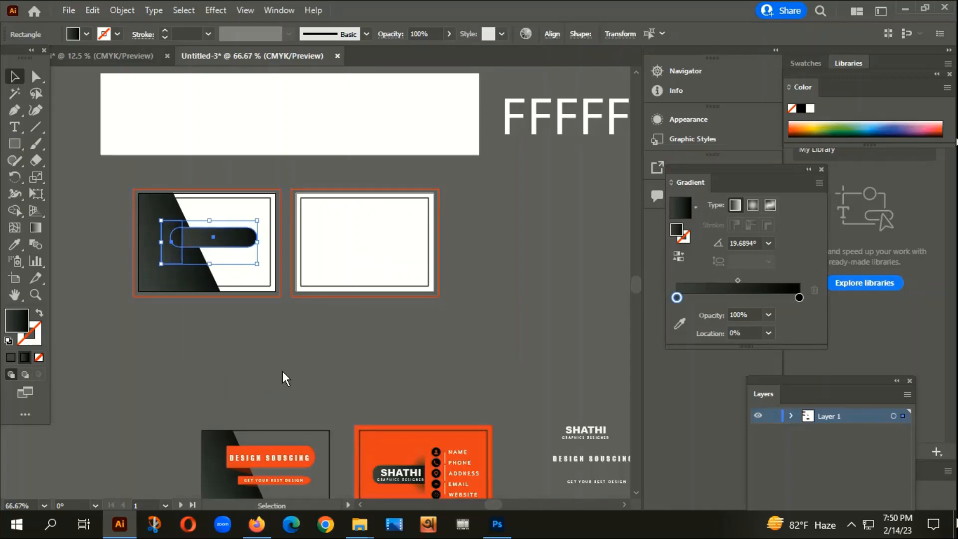
key(i)
click(302, 445)
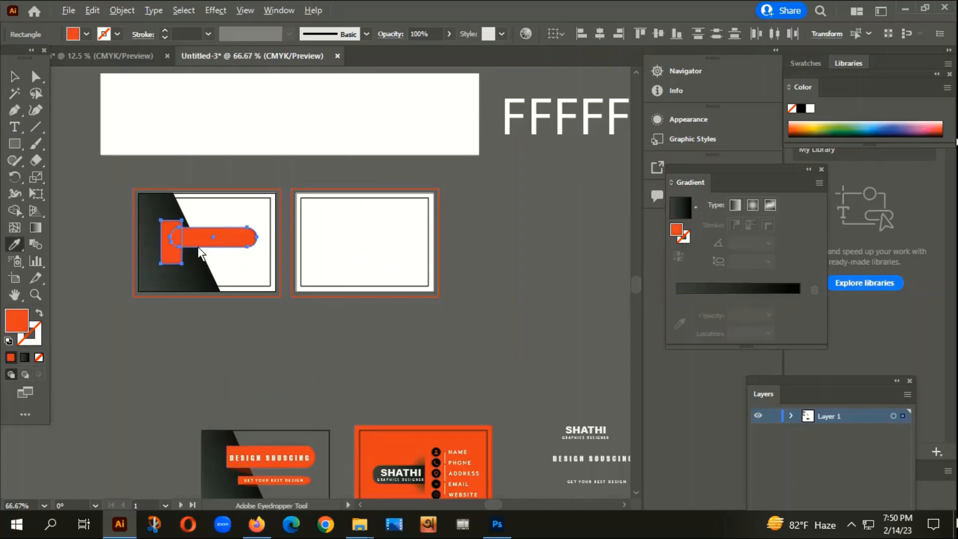
- Cut off the pill's rounded left end by subtracting the upright rectangle with the Minus Front Pathfinder operation
scroll(181, 231, up, 3)
key(ctrl)
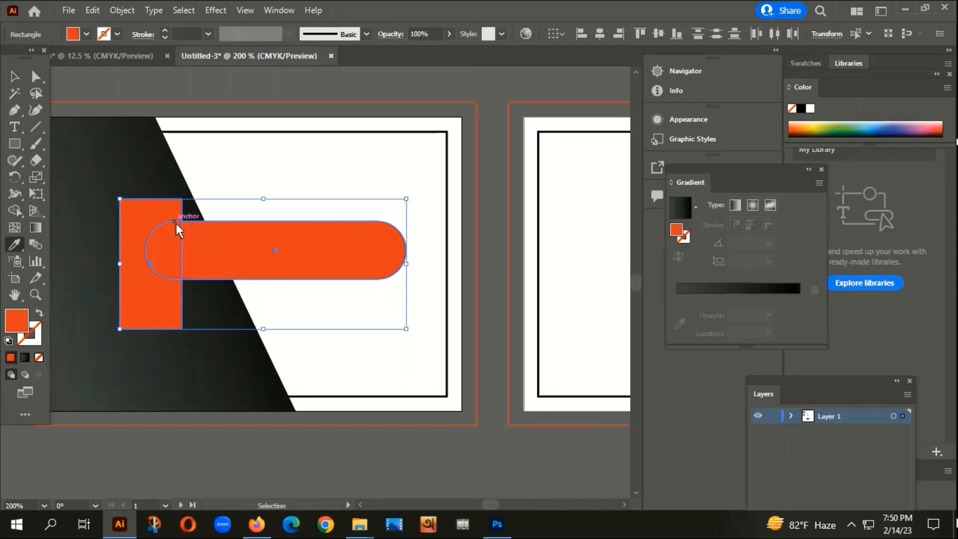
key(ctrl+shift+F9)
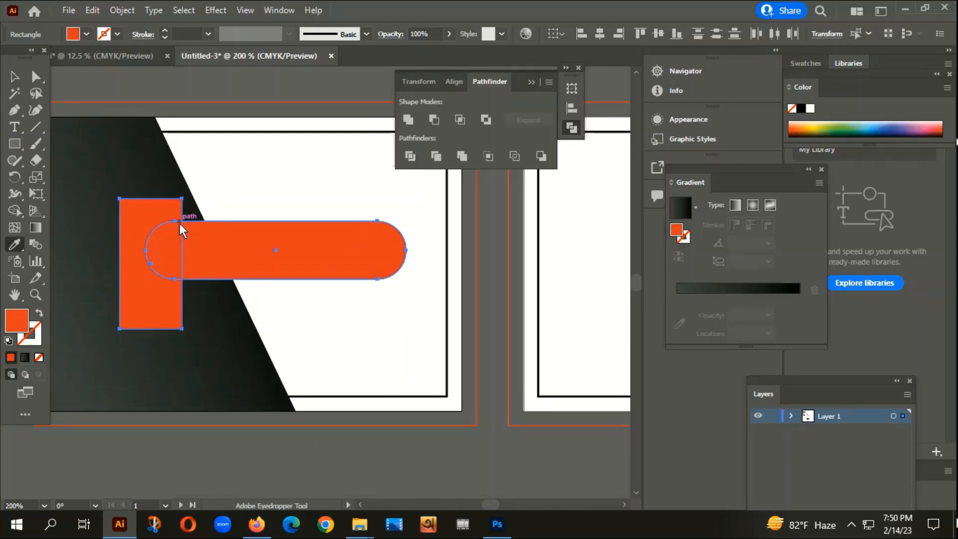
click(432, 120)
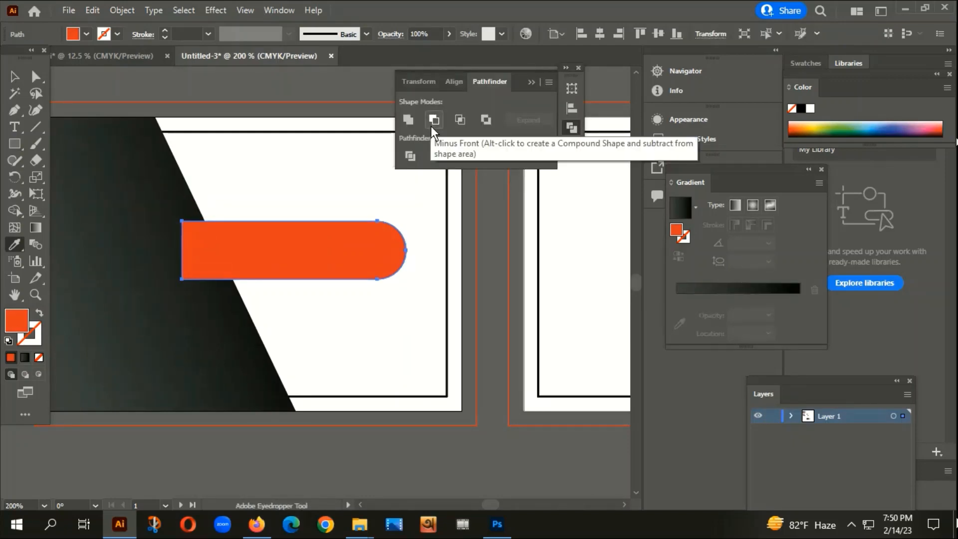
scroll(181, 190, down, 1)
click(12, 76)
click(205, 131)
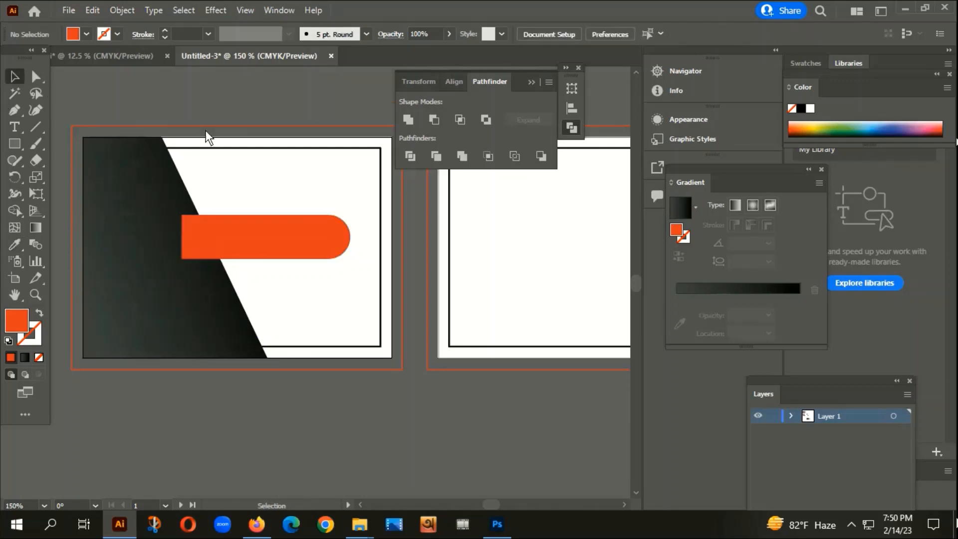
- Try to stretch the orange banner slightly beyond its straight left edge
scroll(184, 251, up, 2)
scroll(184, 249, down, 1)
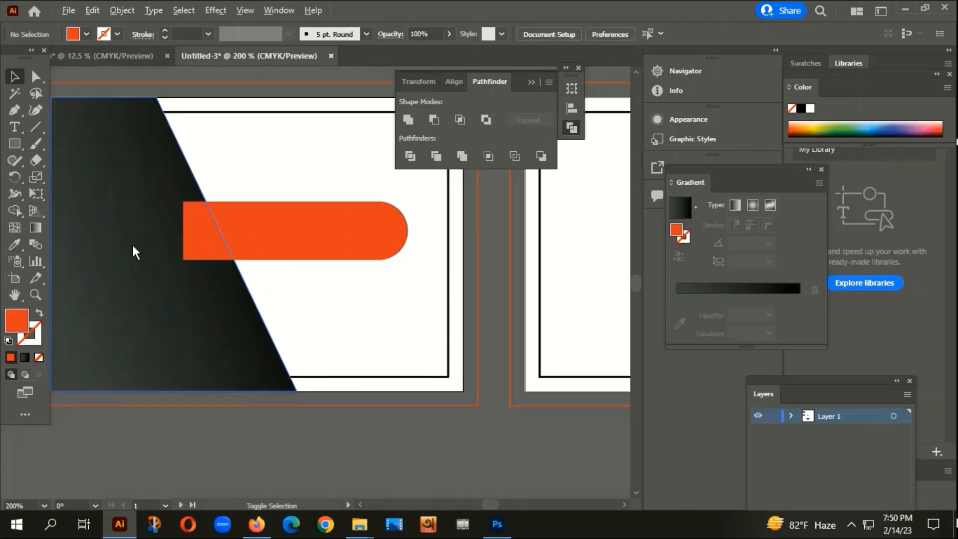
scroll(125, 244, up, 1)
scroll(237, 241, up, 1)
scroll(249, 236, down, 1)
click(255, 232)
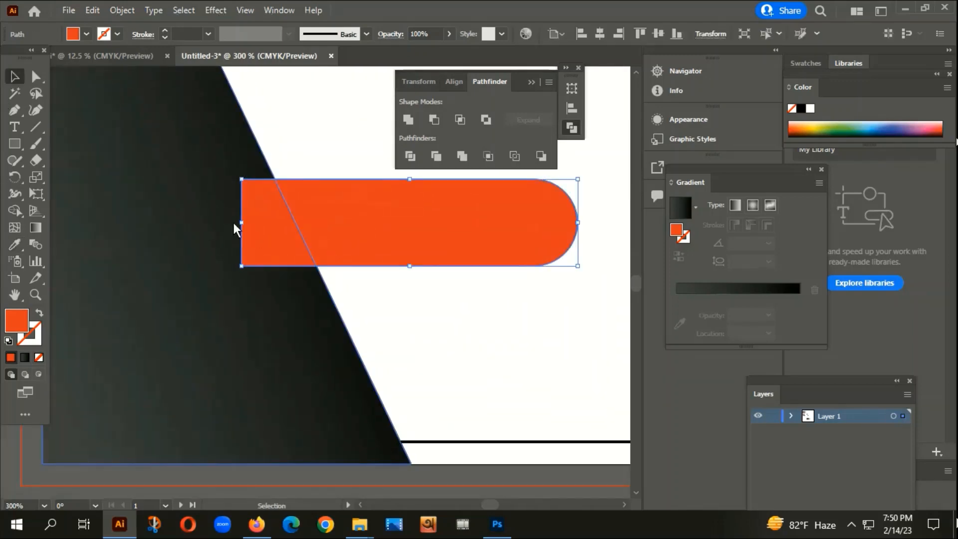
drag(240, 222, 230, 223)
key(ctrl+z)
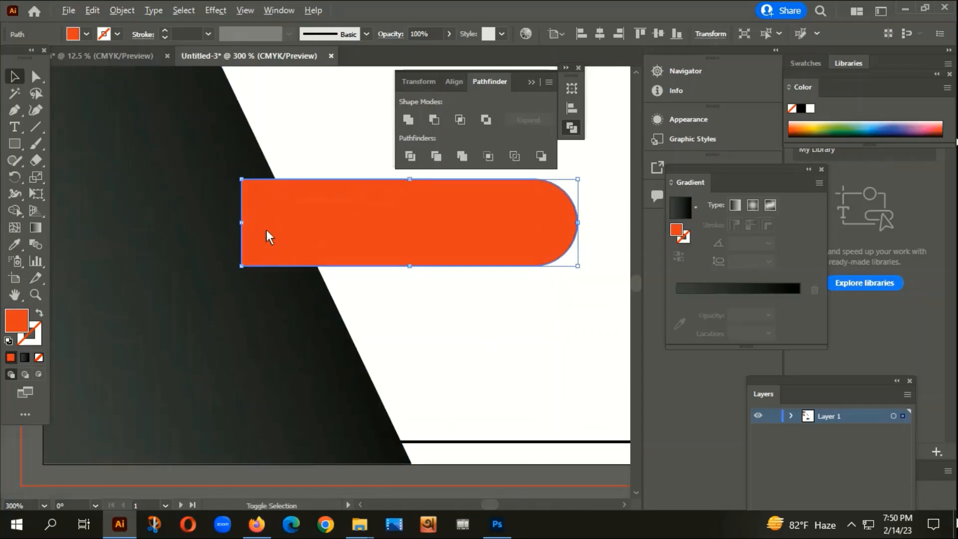
- Duplicate the orange banner slightly to the left and unite both copies into one longer banner
scroll(265, 230, up, 1)
scroll(264, 231, down, 2)
drag(347, 225, 327, 227)
shift+click(442, 207)
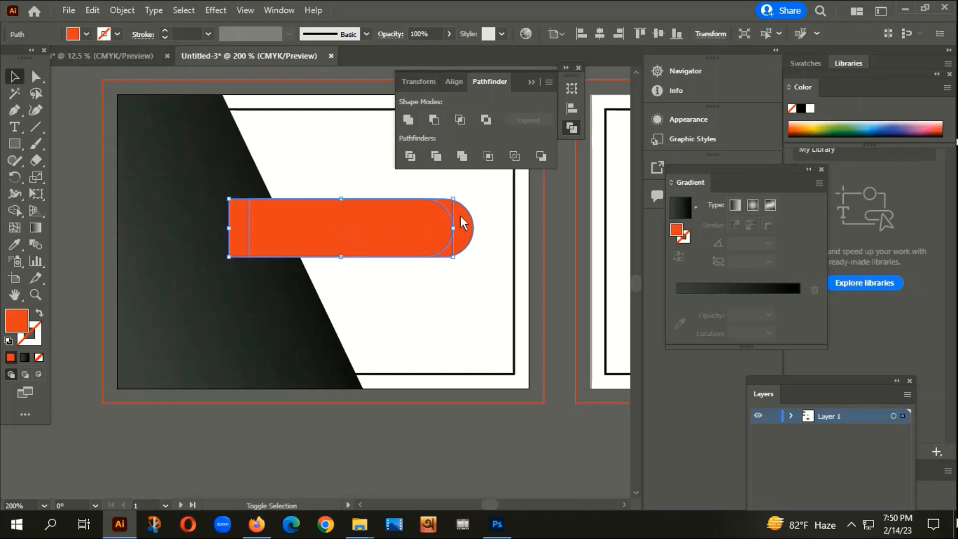
click(432, 118)
key(ctrl+z)
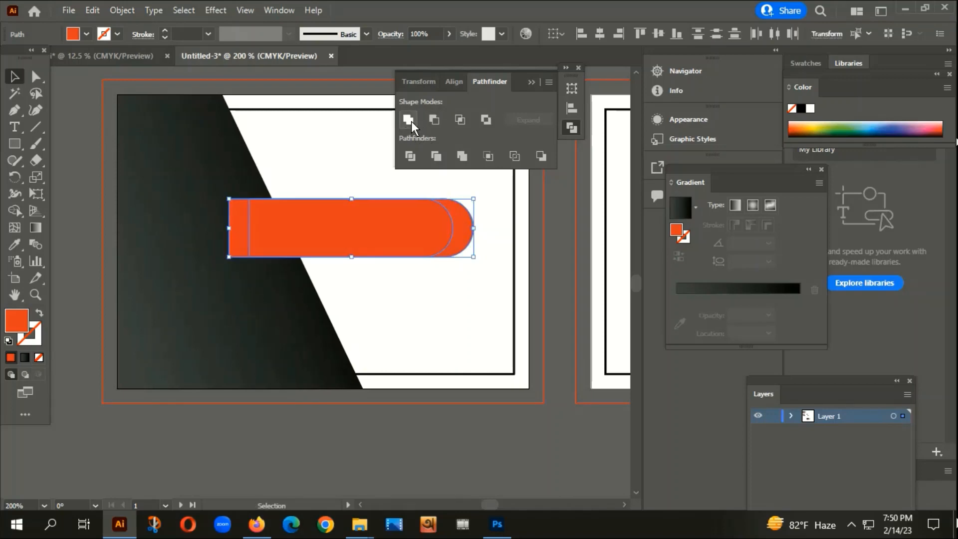
click(411, 121)
scroll(262, 240, up, 2)
scroll(260, 246, down, 3)
drag(371, 271, 313, 255)
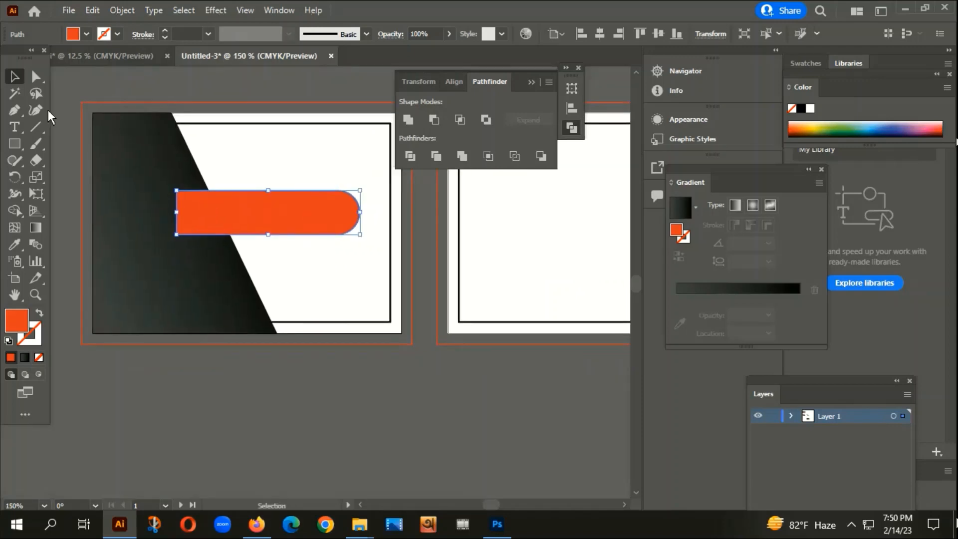
click(128, 78)
- Draw a closed triangular fold with the Pen tool from the banner's lower-left corner to the dark shape's diagonal edge just below it
click(14, 110)
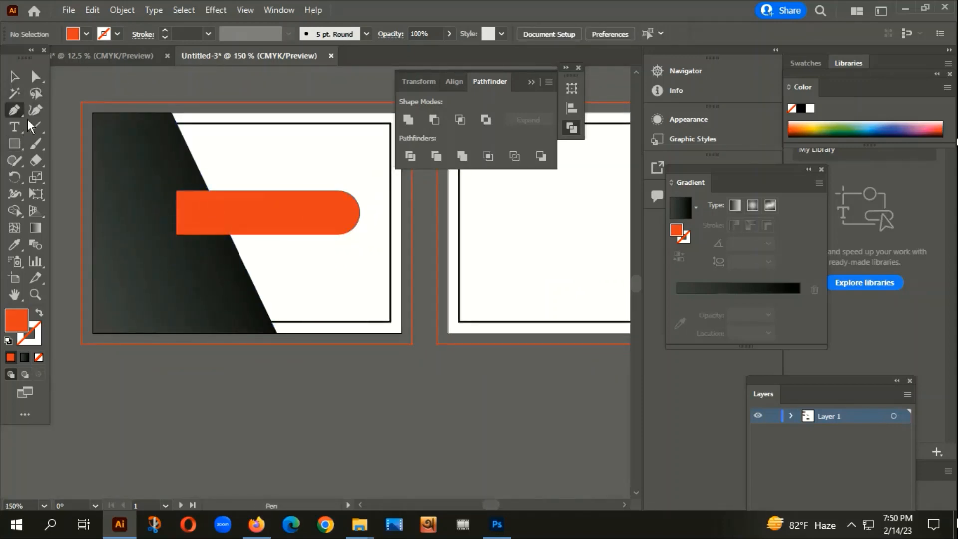
scroll(190, 236, up, 1)
click(172, 233)
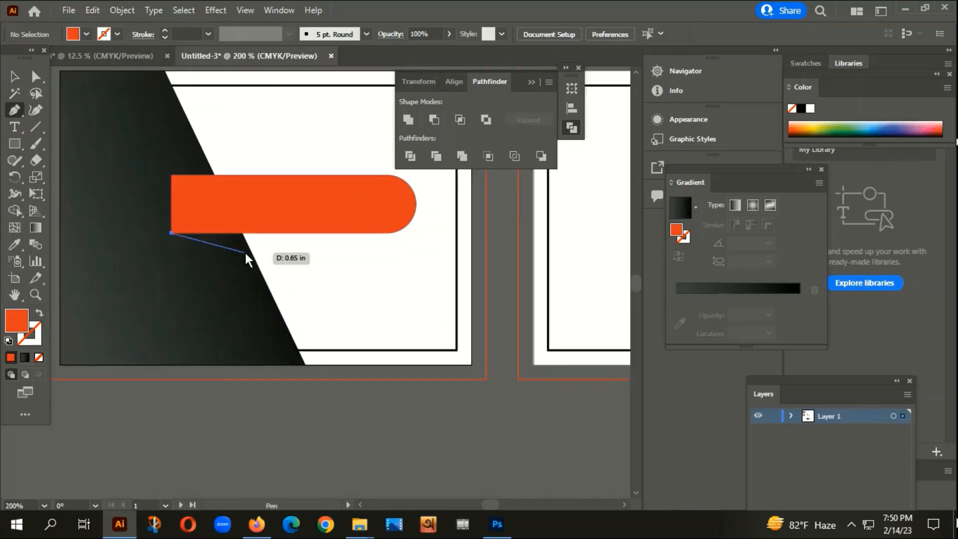
click(253, 254)
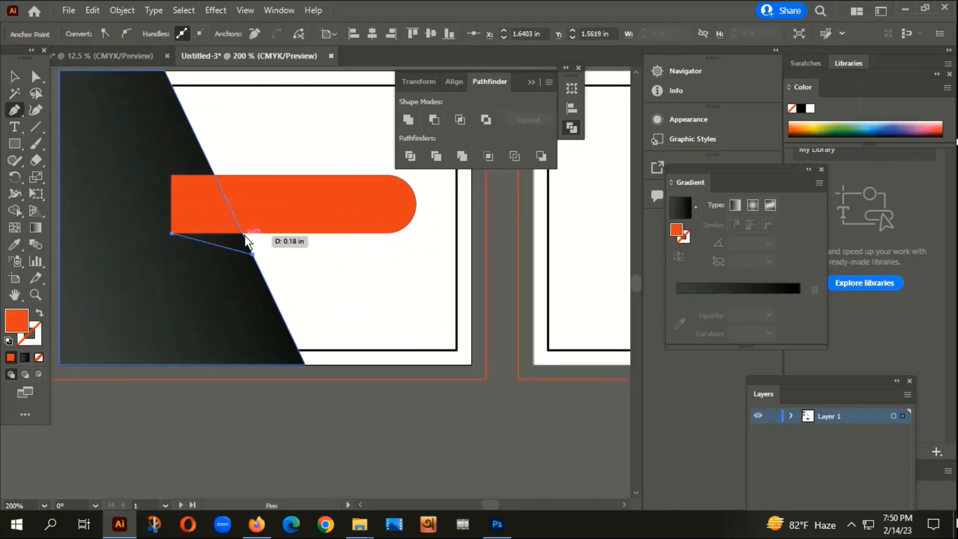
click(244, 234)
click(174, 234)
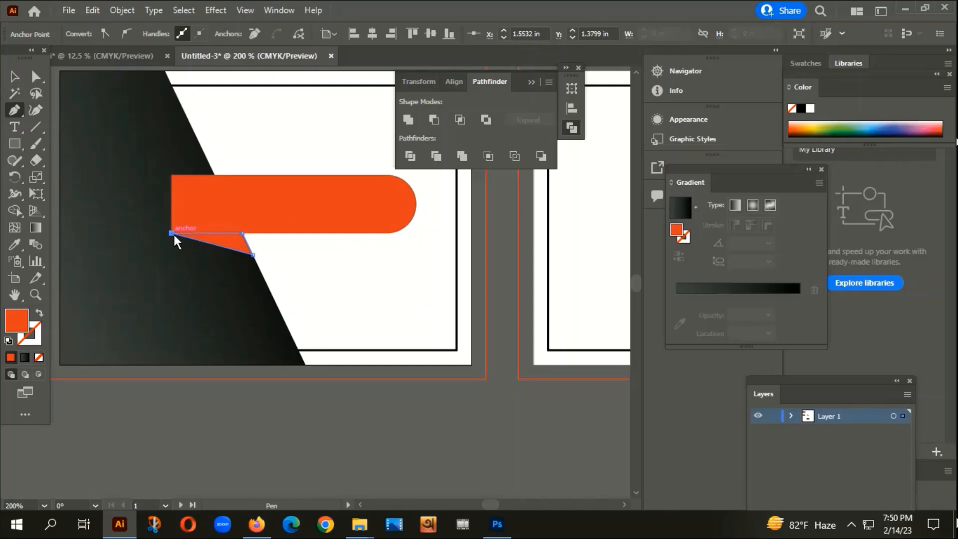
- Fill the fold beneath the banner with a dark reddish-brown shade of the orange
double_click(15, 322)
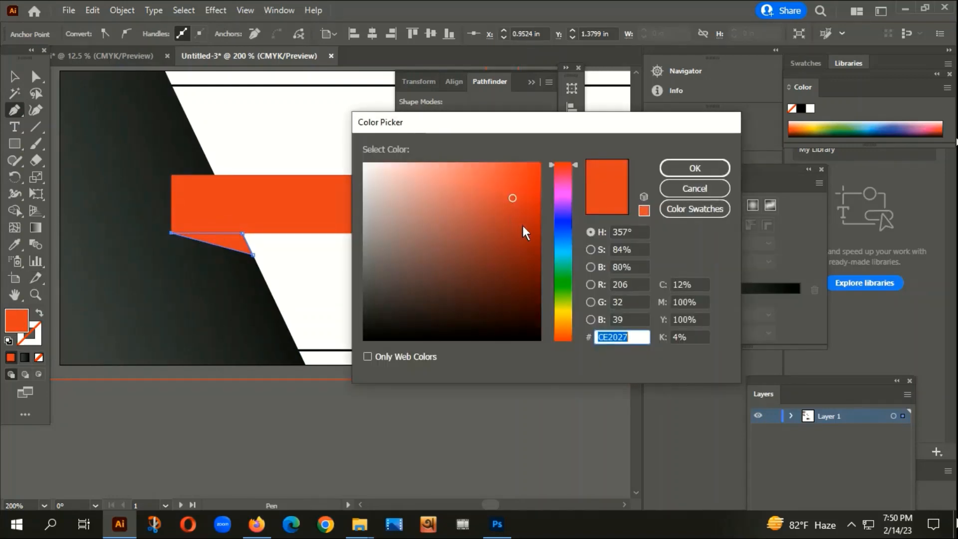
click(537, 278)
click(669, 166)
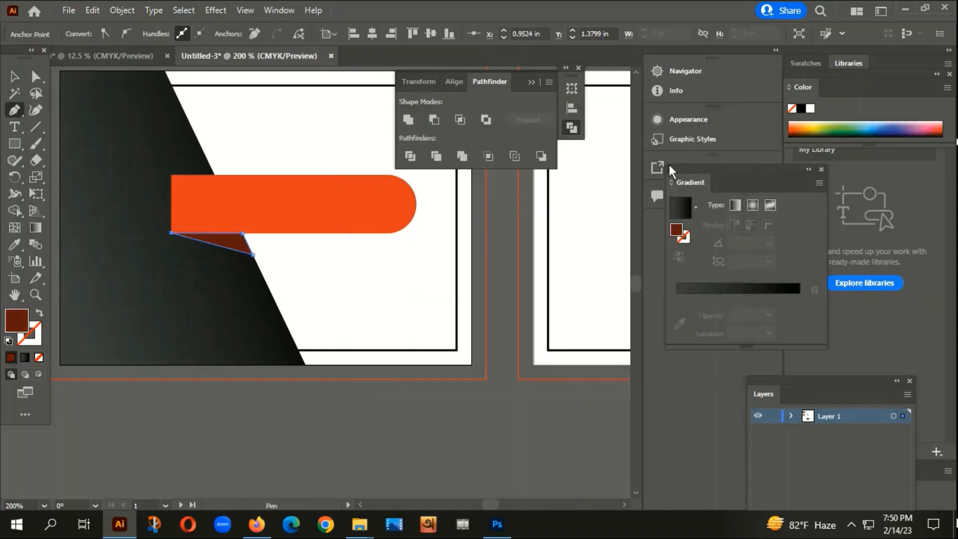
click(14, 75)
click(210, 395)
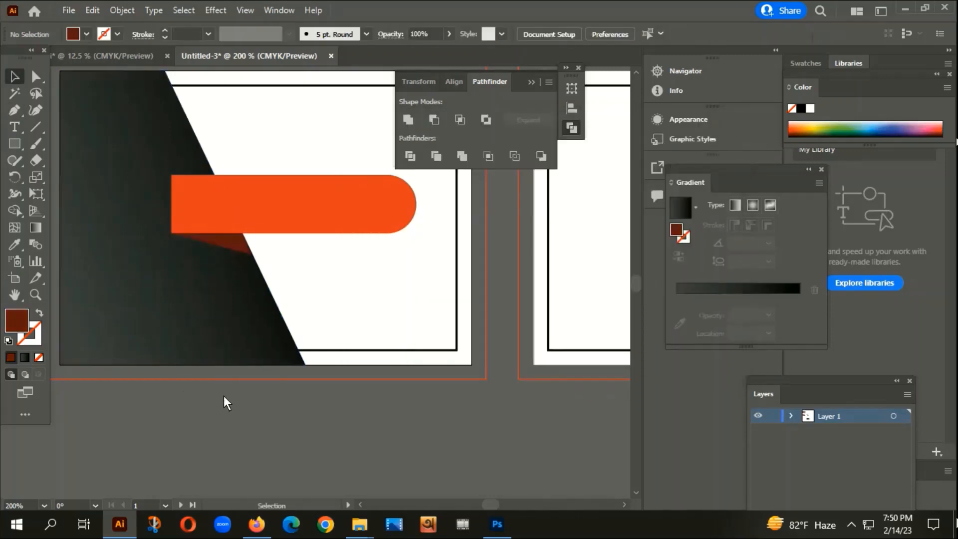
scroll(222, 396, down, 1)
scroll(339, 406, down, 3)
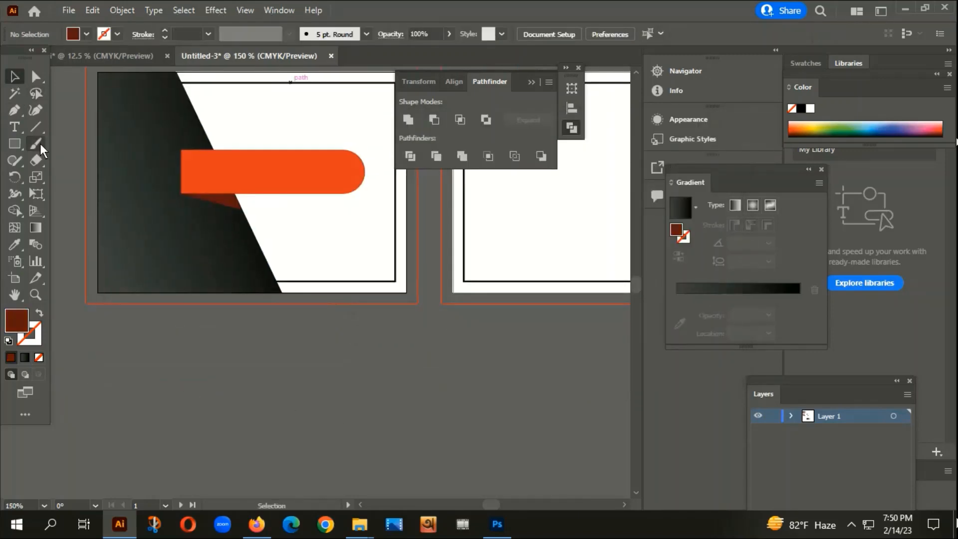
- Try duplicating the orange banner below the original as a second bar and delete the copy
click(18, 145)
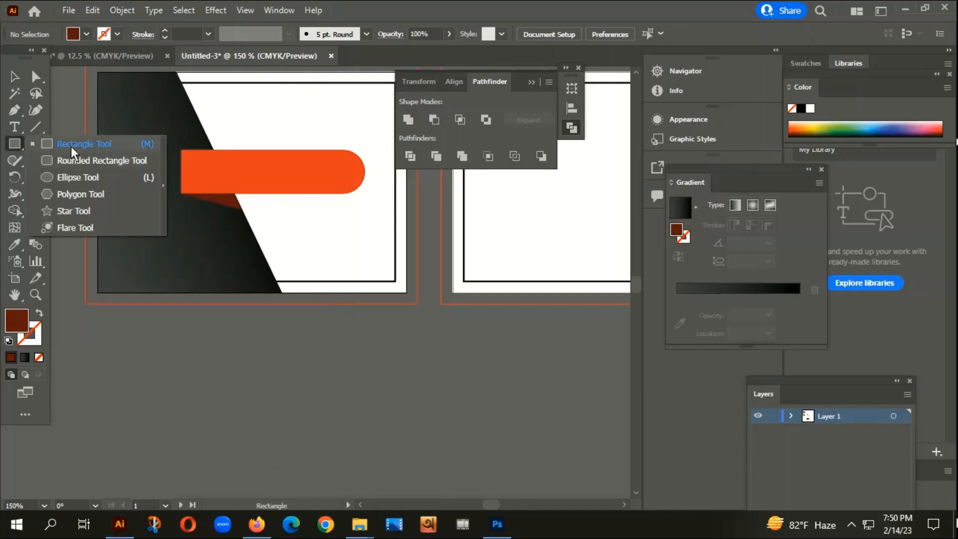
click(14, 76)
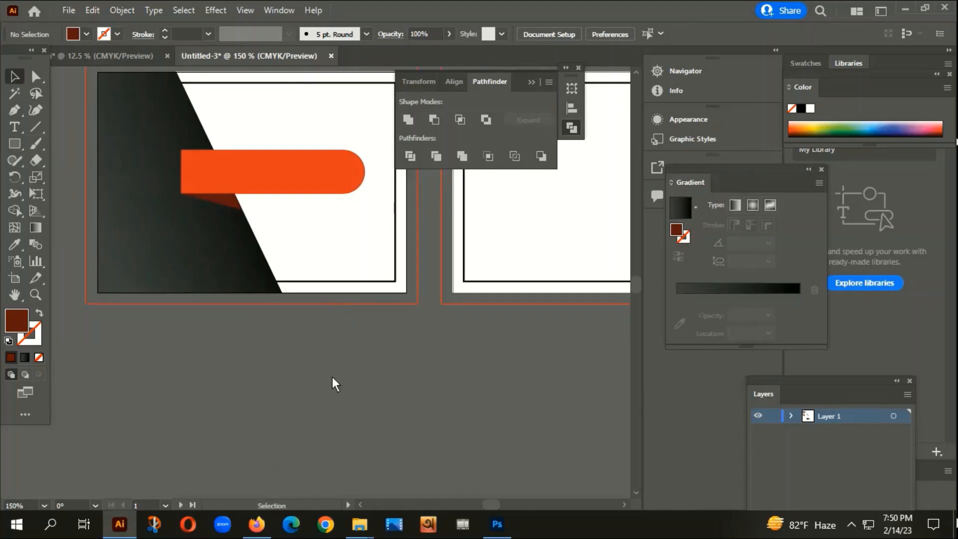
drag(299, 170, 310, 239)
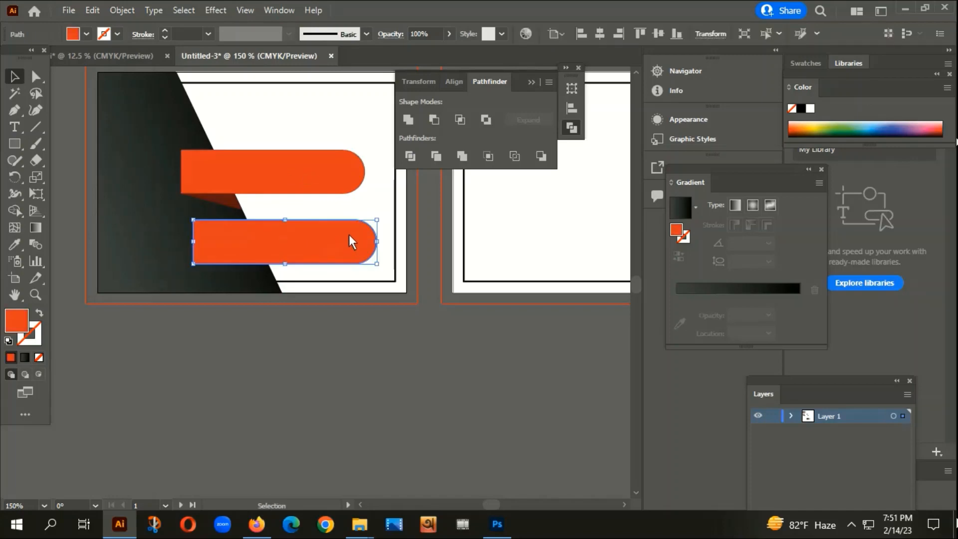
key(Delete)
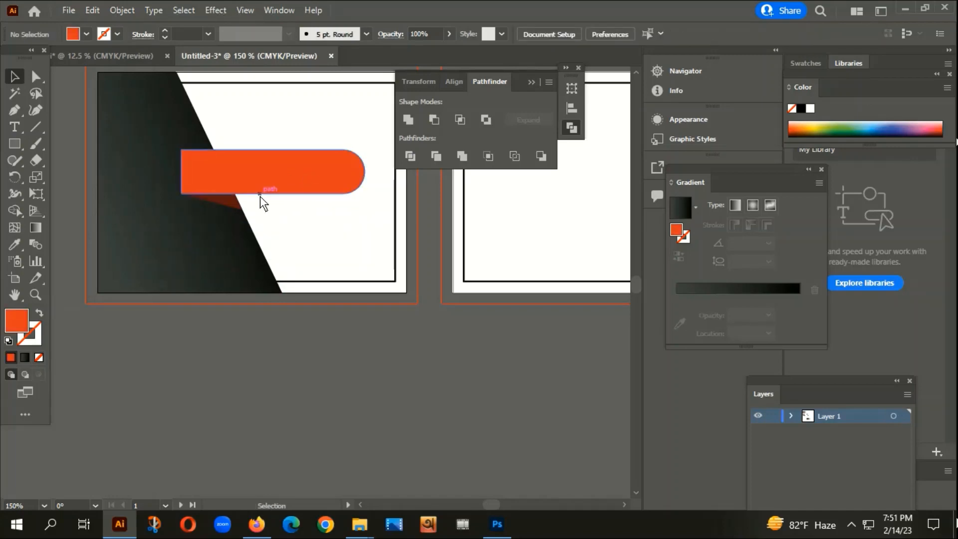
- Draw a thin orange rectangle below the title banner, crossing the dark shape's diagonal edge and nearly as wide as the banner
scroll(280, 253, up, 1)
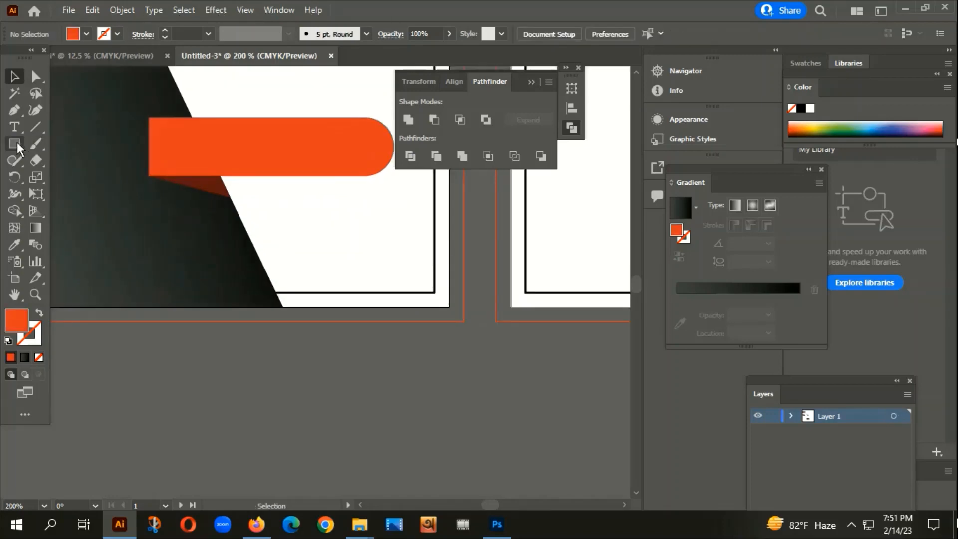
drag(17, 142, 59, 147)
mouse_move(153, 209)
mouse_down()
mouse_move(382, 225)
mouse_move(388, 238)
mouse_up()
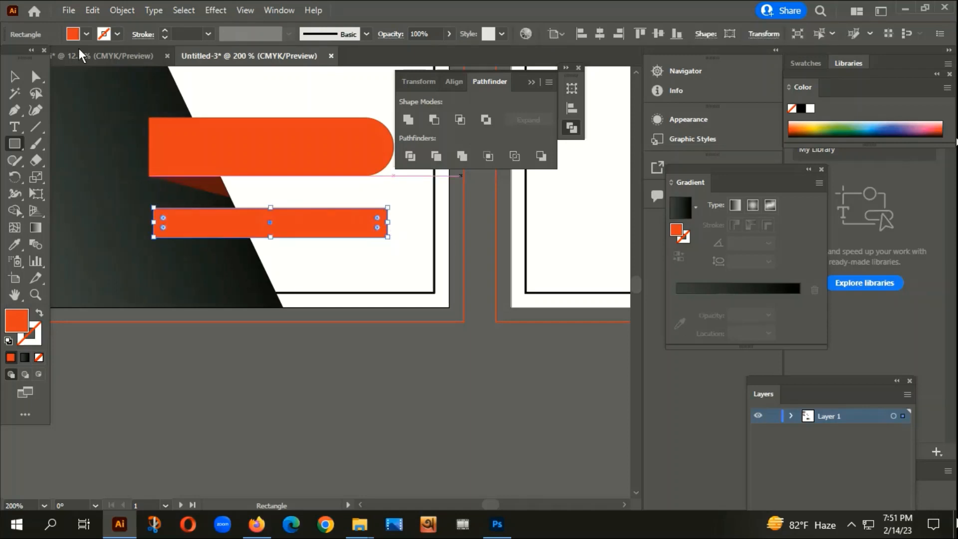
- Round all corners of the thin rectangle fully into a narrow pill shape
click(35, 76)
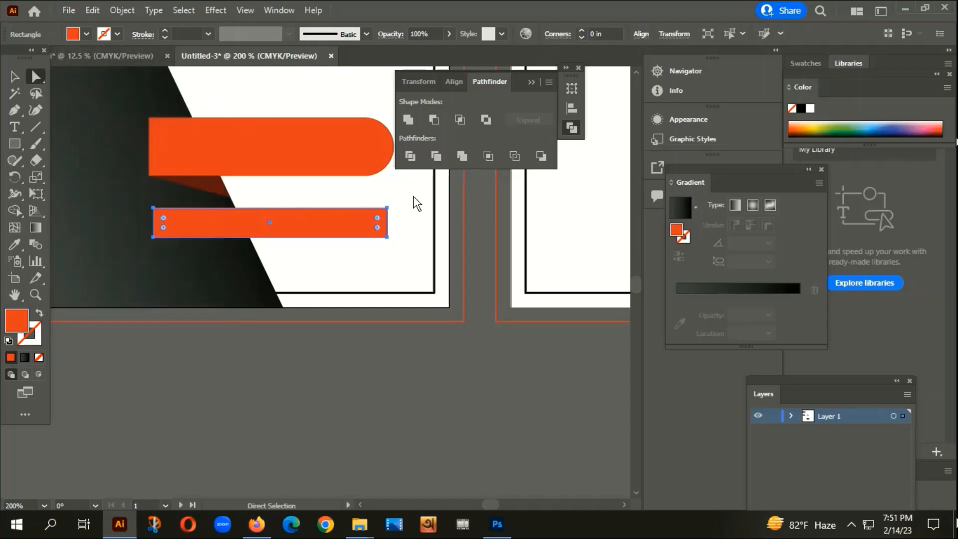
drag(378, 217, 307, 226)
click(14, 77)
scroll(200, 212, up, 2)
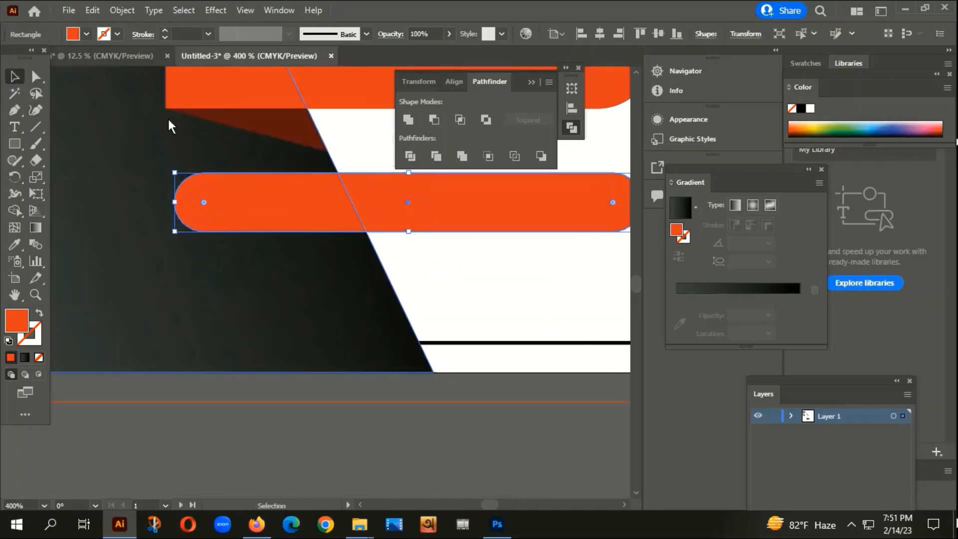
scroll(210, 243, down, 2)
click(179, 343)
- Duplicate the narrow pill to the left at the same height and unite both copies into one longer bar
scroll(195, 234, up, 1)
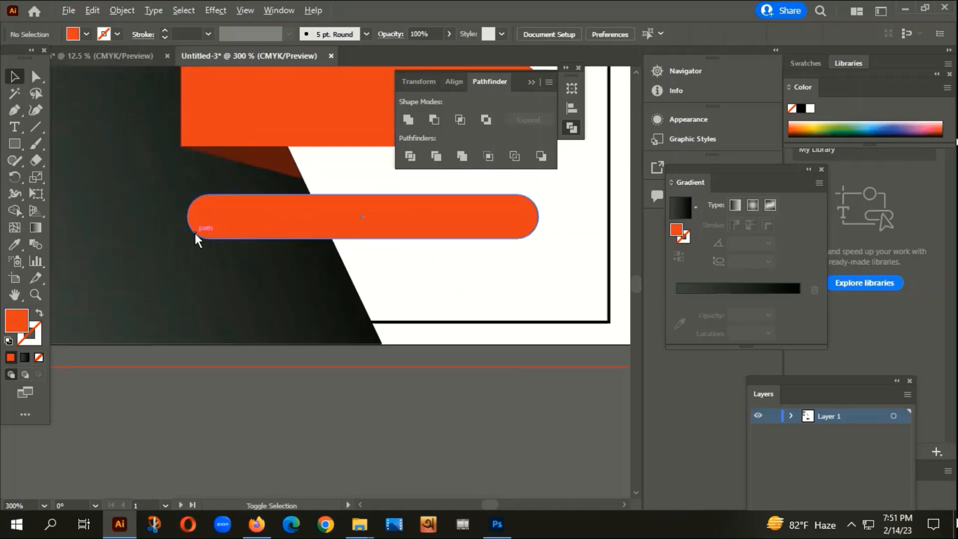
mouse_move(195, 233)
mouse_down()
mouse_move(232, 219)
mouse_move(192, 216)
mouse_up()
shift+click(504, 217)
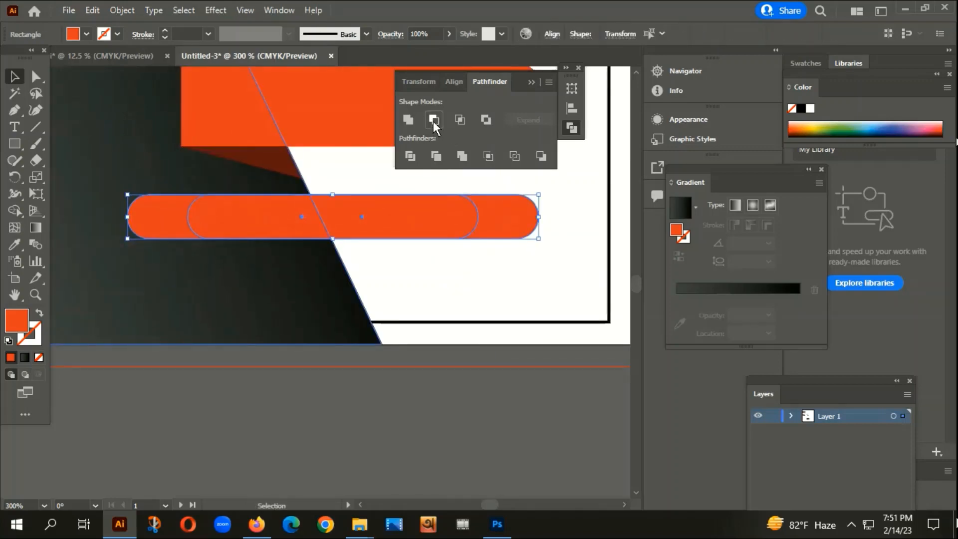
click(433, 120)
key(ctrl+z)
click(409, 118)
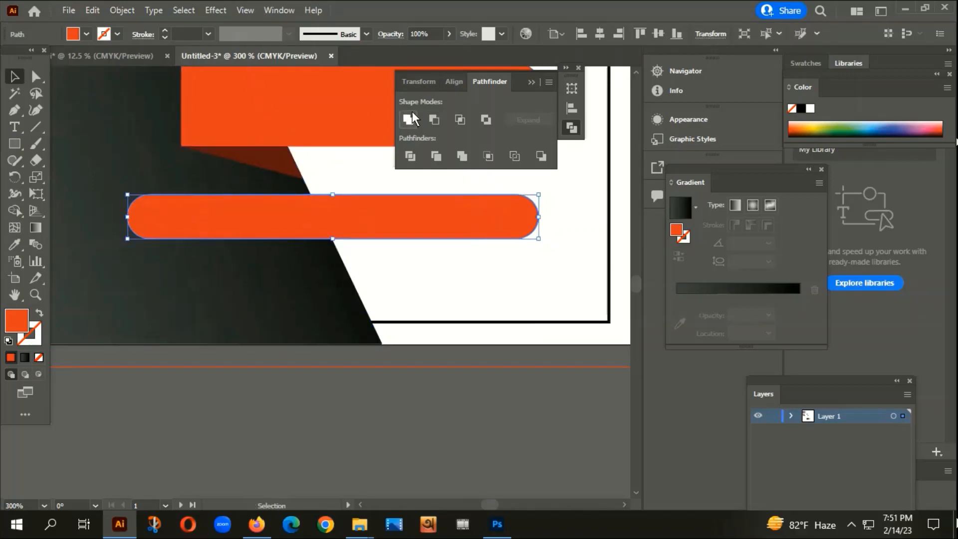
- Draw an upright rectangle over the narrow bar's rounded left end, aligning its right edge with the title banner's left edge
click(20, 144)
drag(74, 116, 182, 280)
click(15, 77)
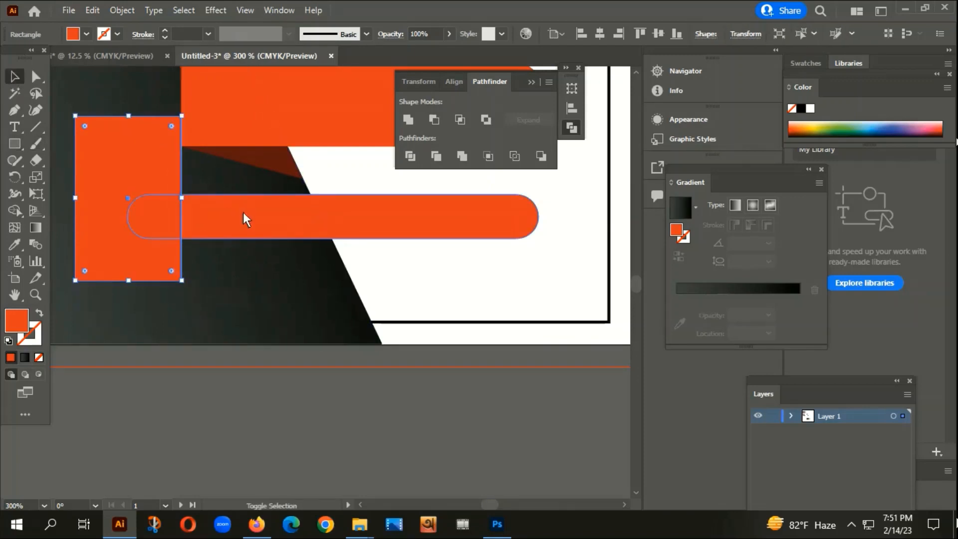
click(206, 418)
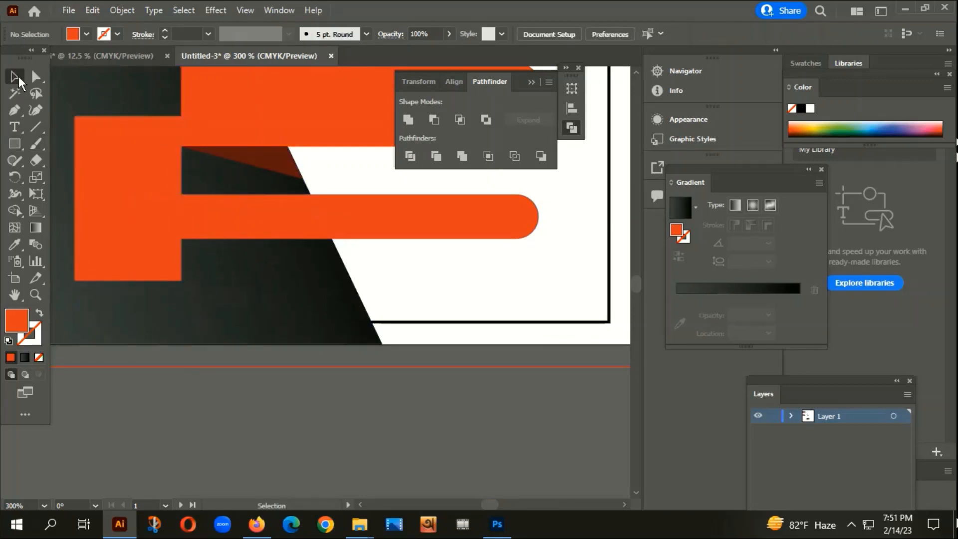
- Subtract the upright rectangle from the narrow bar, leaving its left end square and flush with the title banner
click(89, 154)
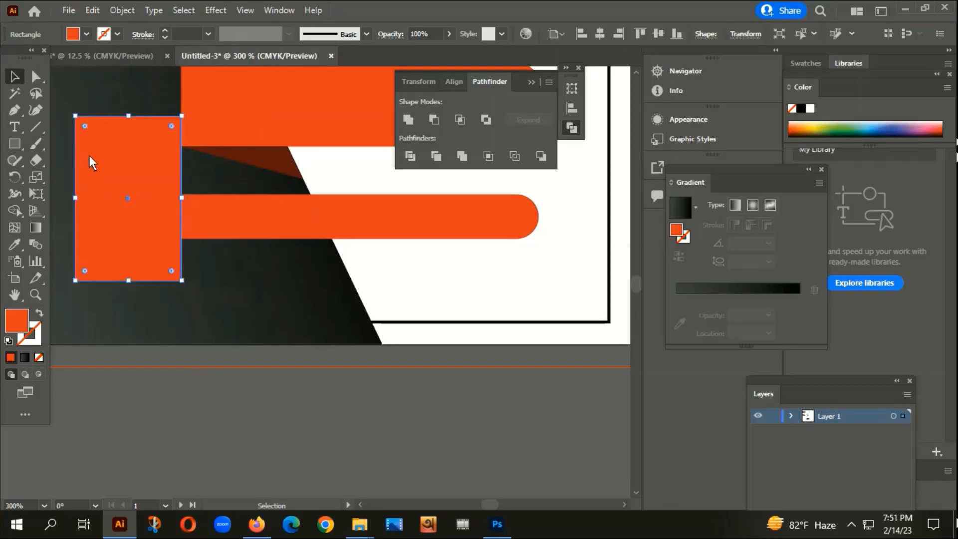
shift+click(266, 217)
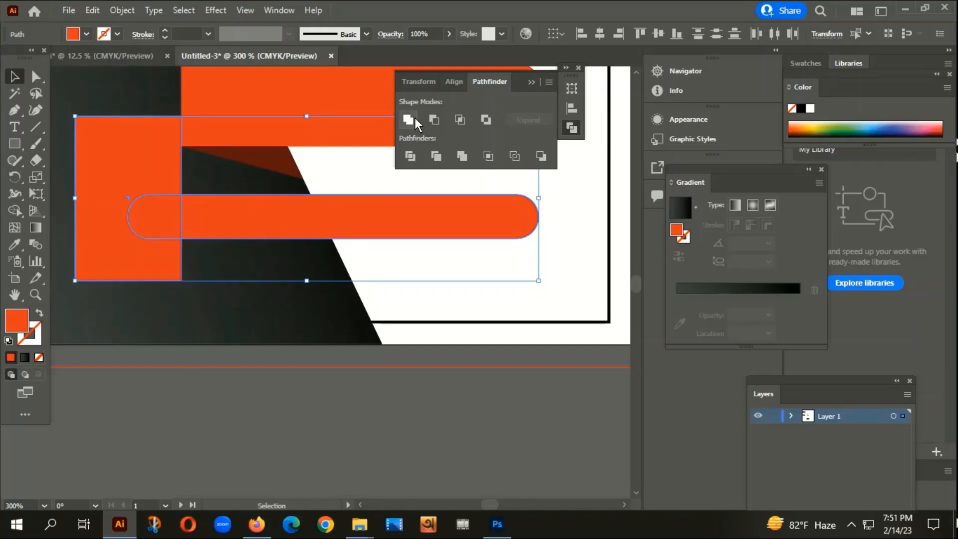
click(437, 120)
click(201, 418)
key(ctrl+1)
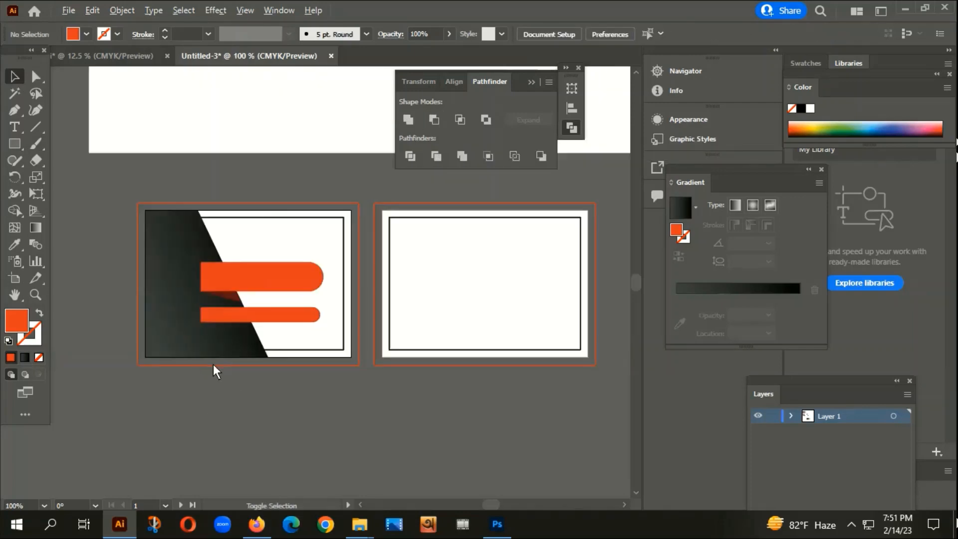
- Draw a closed triangular fold with the Pen tool beneath the narrow bar, from its lower-left corner to the dark shape's diagonal edge
scroll(214, 361, up, 2)
click(12, 111)
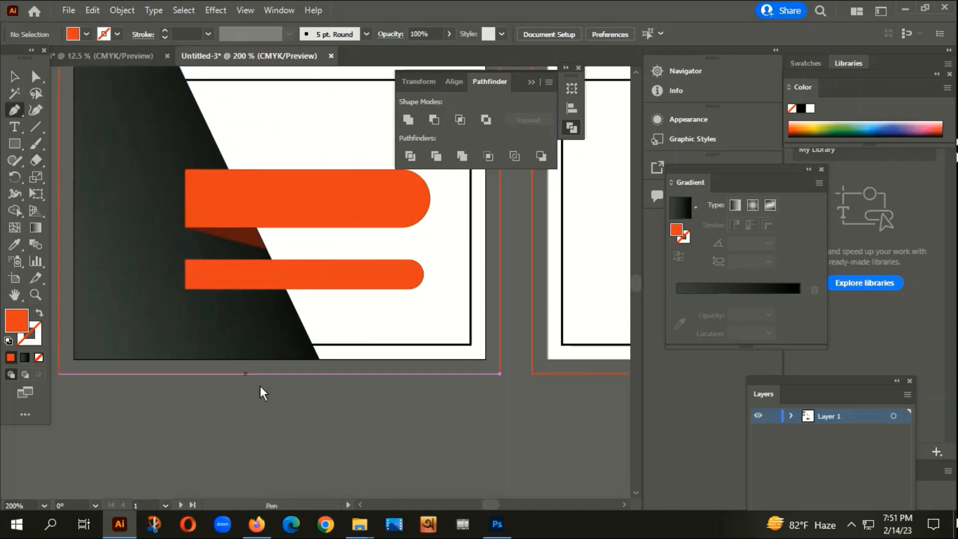
scroll(261, 386, up, 1)
click(145, 241)
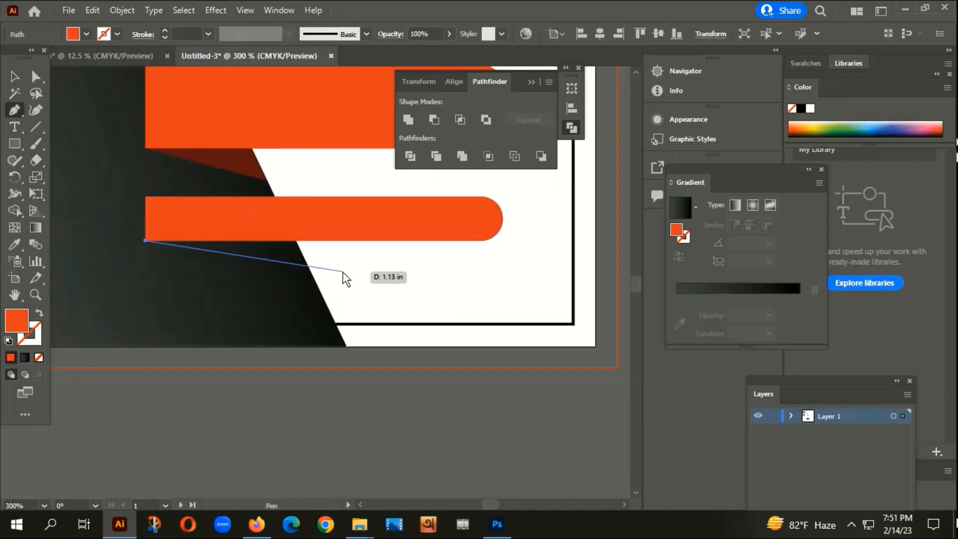
click(307, 266)
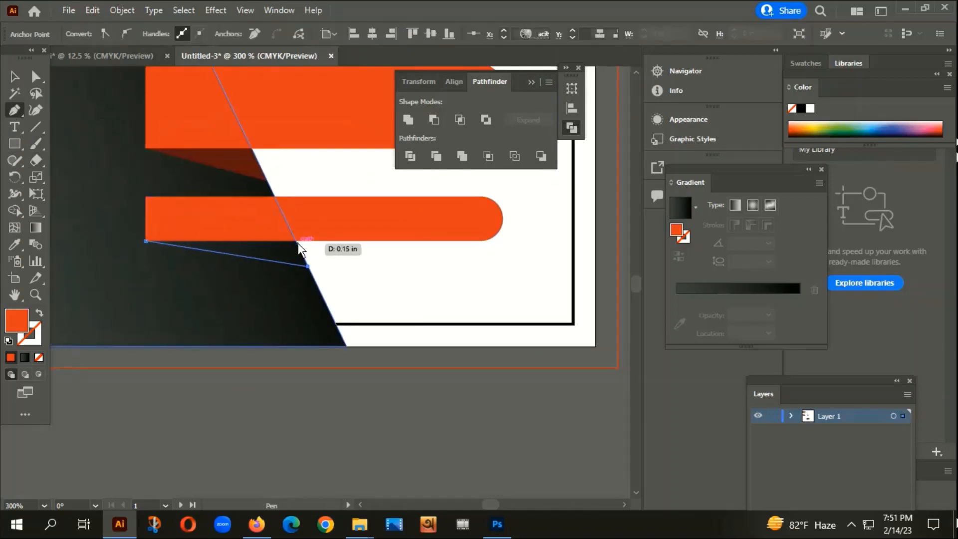
click(296, 240)
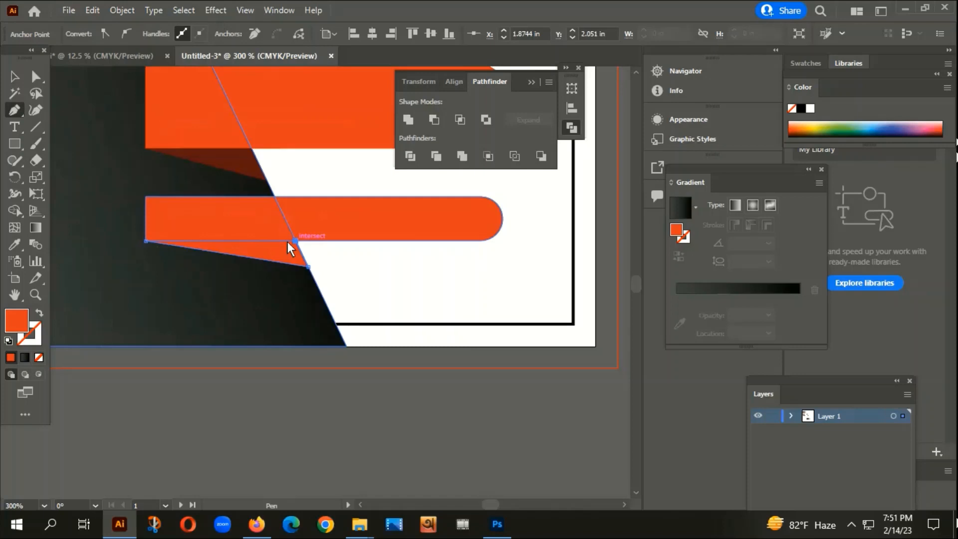
click(144, 240)
click(14, 79)
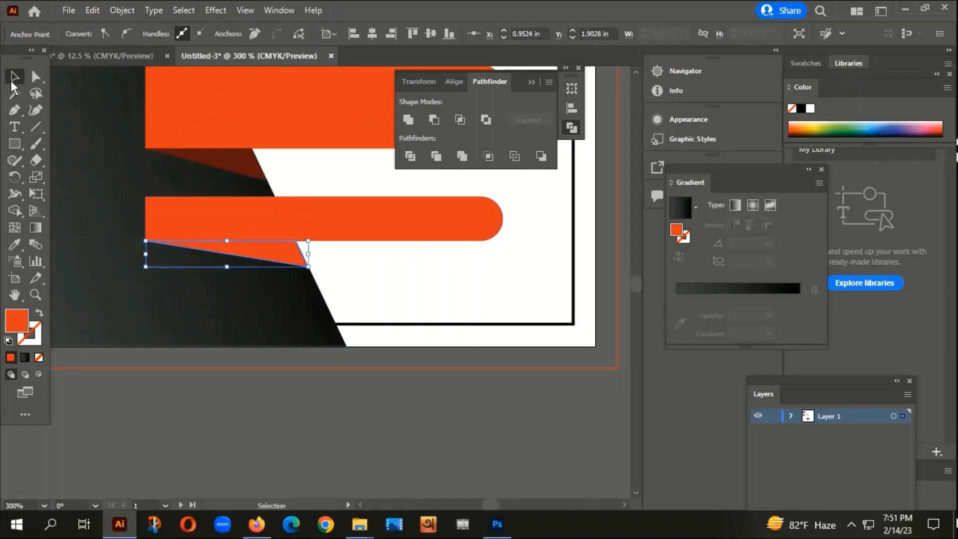
- Give the new fold the dark red fill sampled from the title banner's fold shadow, and deselect it
key(i)
click(226, 156)
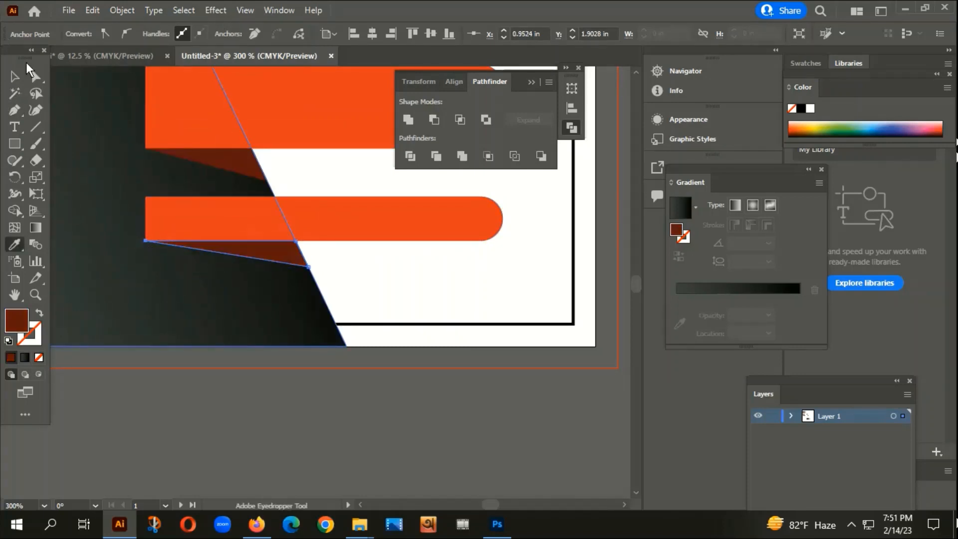
click(14, 76)
click(265, 408)
- Copy the DESIGN SOUSCING text from the reference card onto the orange title banner and bring it to the front
scroll(227, 346, down, 4)
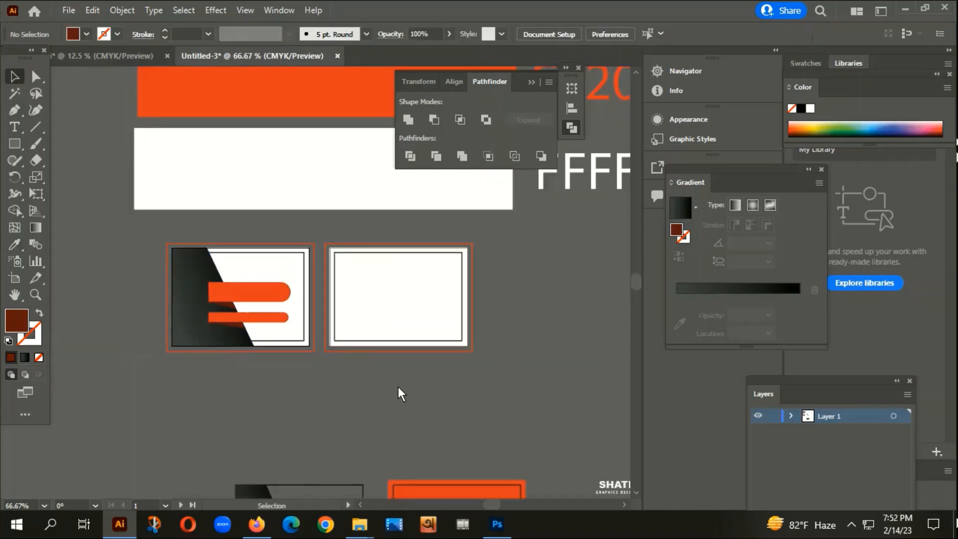
drag(405, 384, 341, 292)
scroll(209, 330, down, 1)
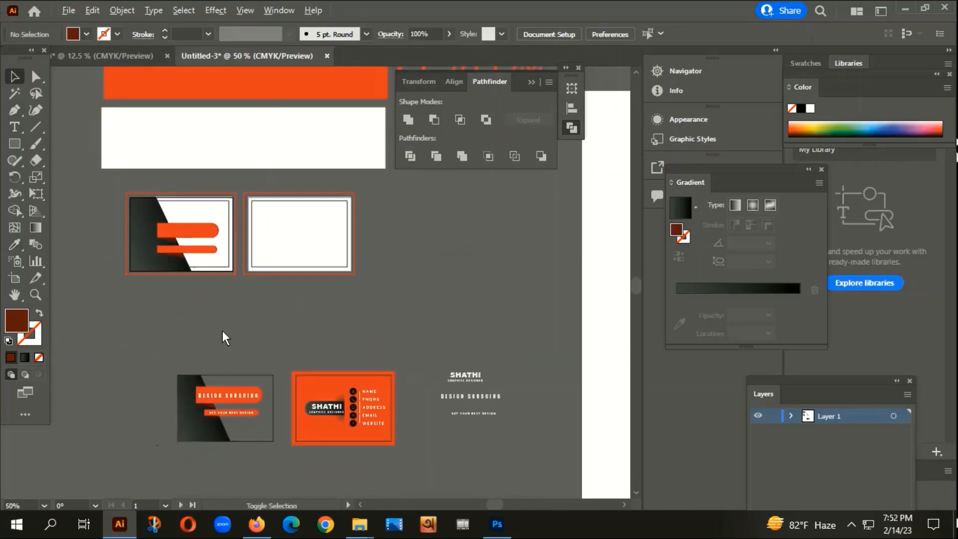
drag(343, 346, 356, 286)
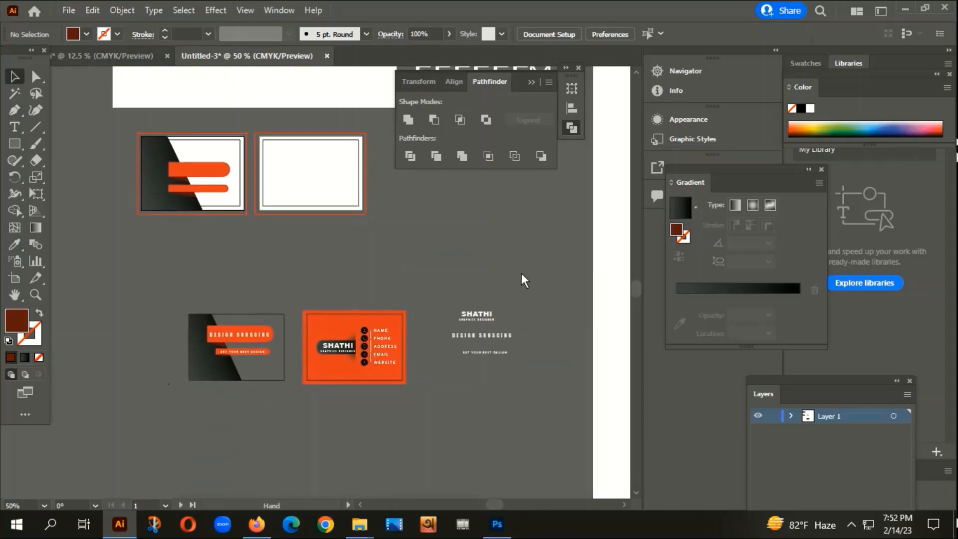
scroll(188, 199, up, 1)
scroll(181, 188, up, 3)
scroll(178, 199, down, 3)
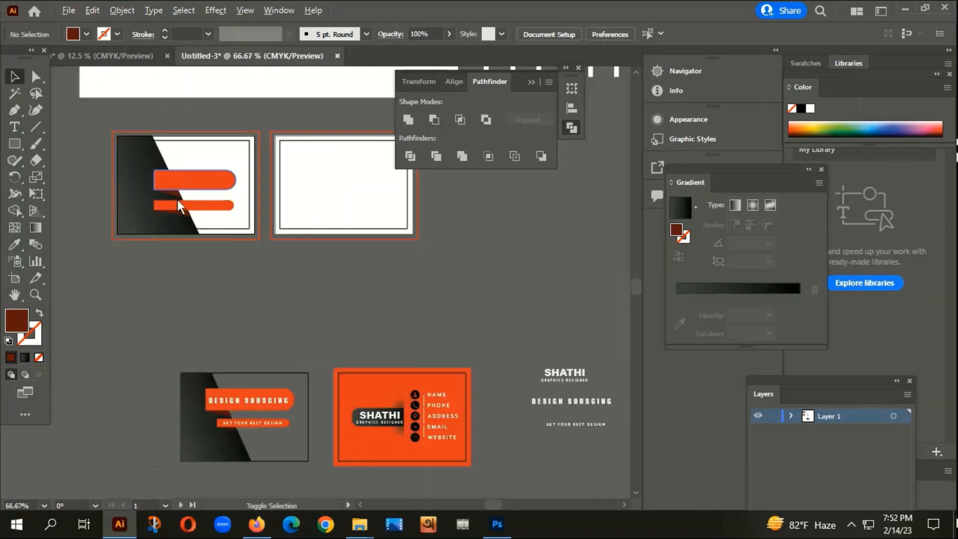
scroll(239, 234, down, 1)
drag(242, 360, 186, 143)
right_click(187, 143)
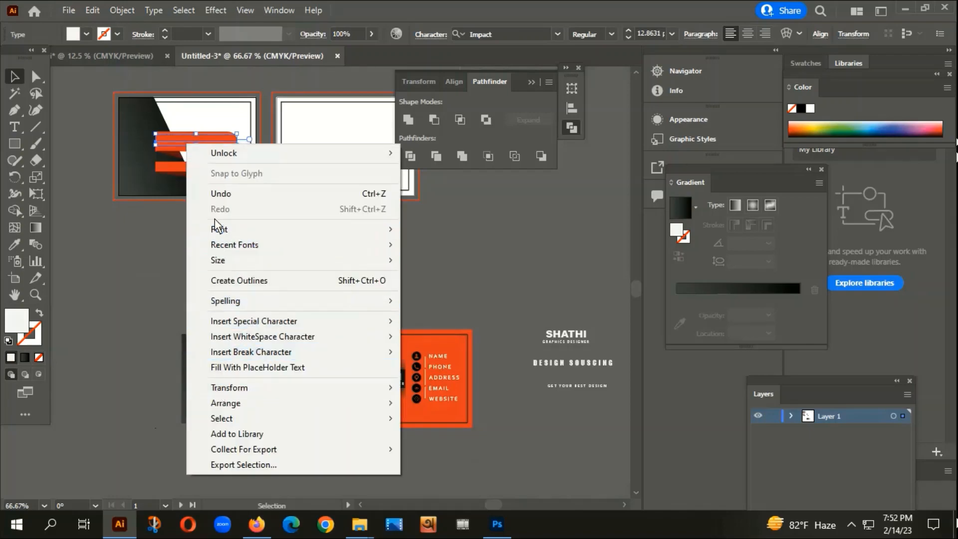
right_click(170, 136)
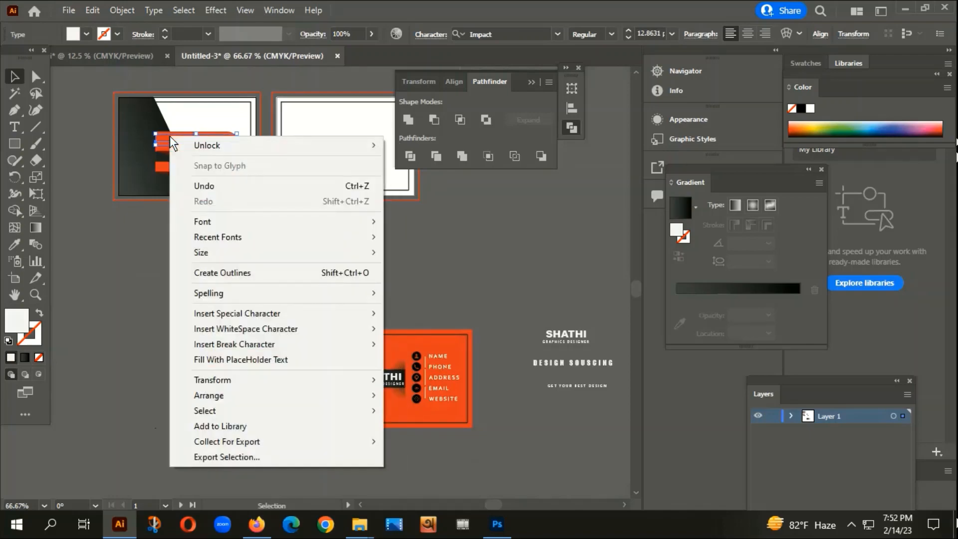
mouse_move(369, 395)
click(422, 396)
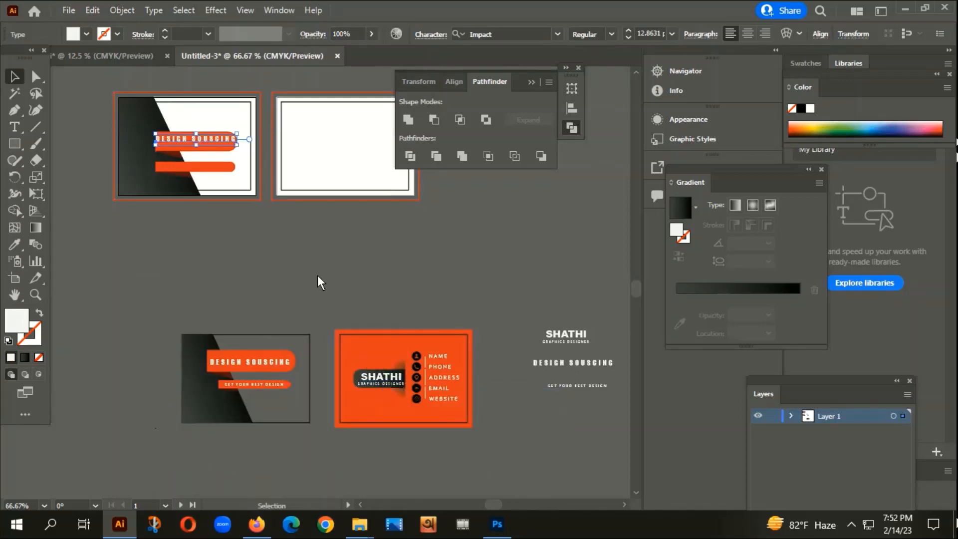
- Copy the GET YOUR BEST DESIGN text from the reference card onto the narrow bar and bring it to the front
click(317, 276)
drag(263, 388, 202, 162)
scroll(197, 175, up, 3)
right_click(198, 175)
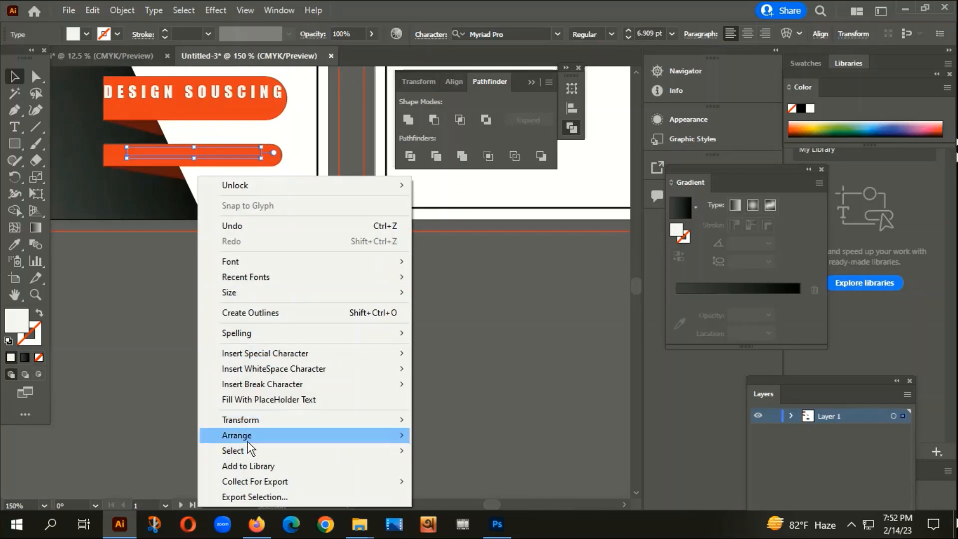
mouse_move(333, 433)
click(438, 435)
click(350, 360)
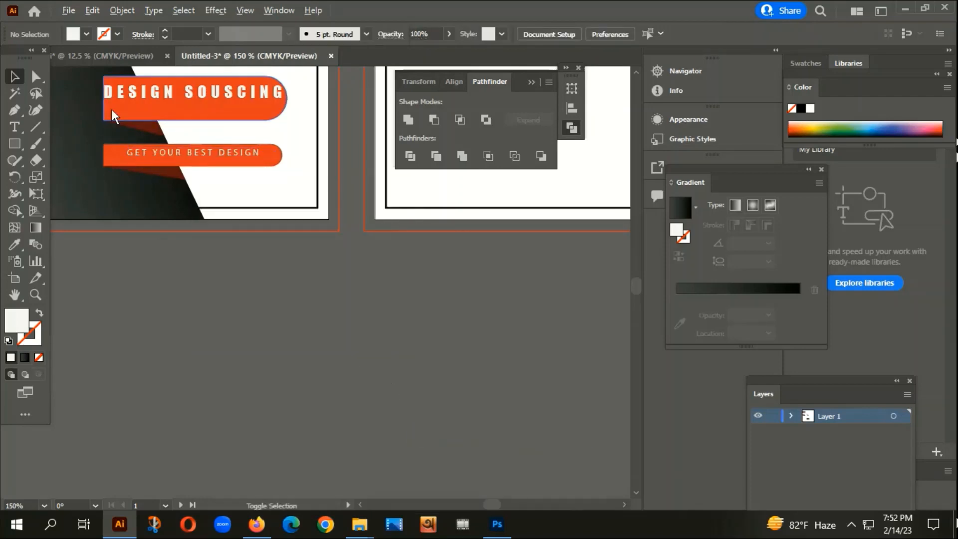
- Scale the DESIGN SOUSCING text down to about 11.45 pt and centre it inside the title banner
scroll(153, 132, up, 2)
drag(179, 185, 175, 184)
drag(123, 242, 196, 400)
click(251, 208)
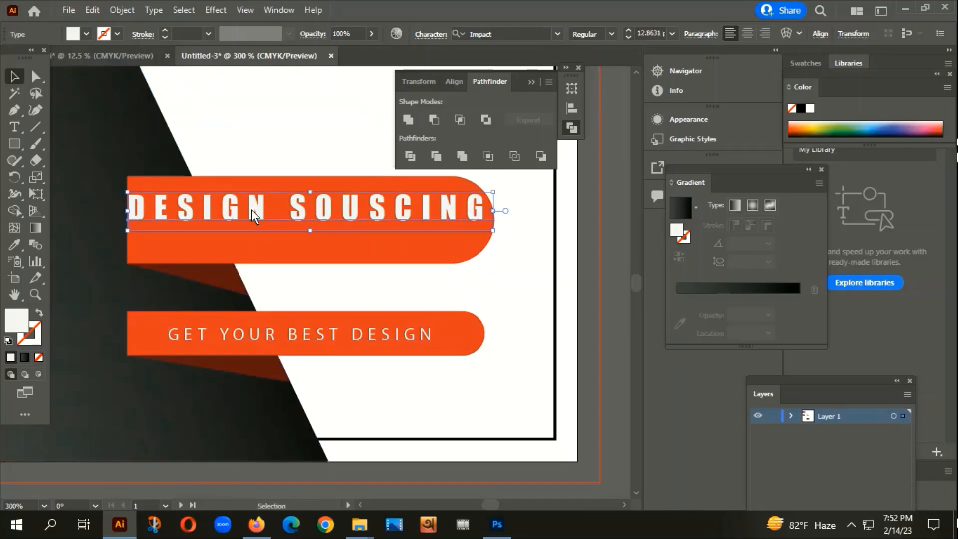
double_click(251, 210)
click(14, 78)
drag(252, 214, 274, 223)
drag(499, 204, 492, 207)
drag(375, 230, 361, 233)
- Examine the fonts of the spare name and DESIGN SOUSCING texts beside the reference cards
scroll(280, 211, down, 5)
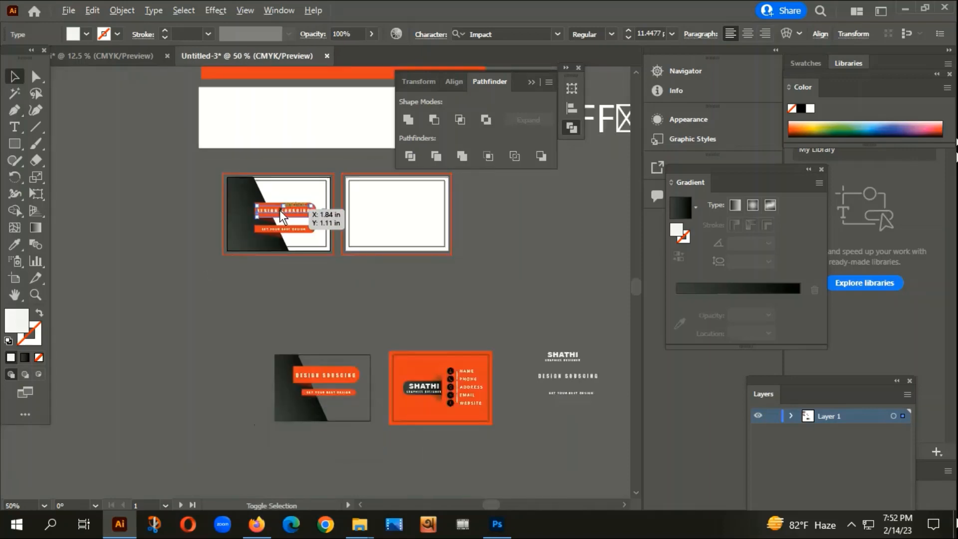
drag(442, 283, 219, 213)
scroll(341, 304, up, 4)
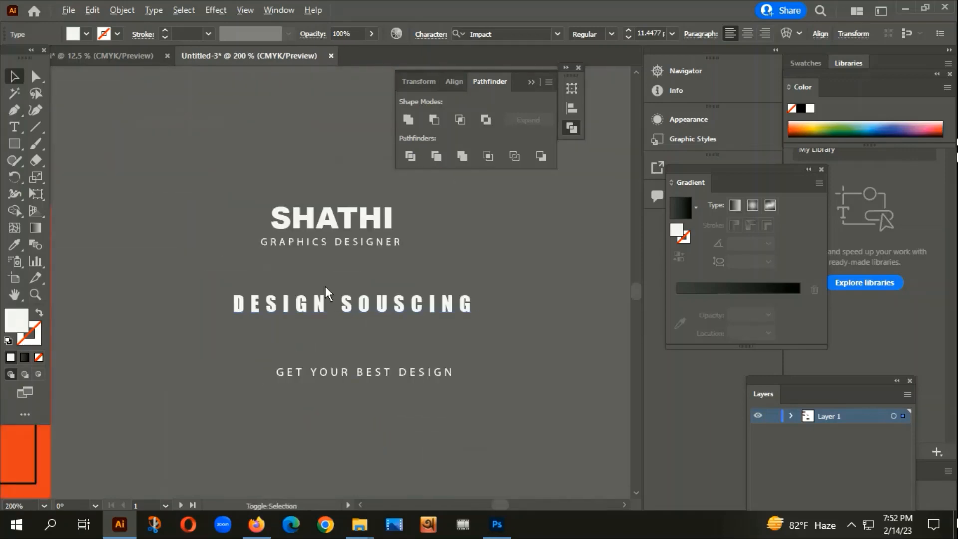
click(346, 216)
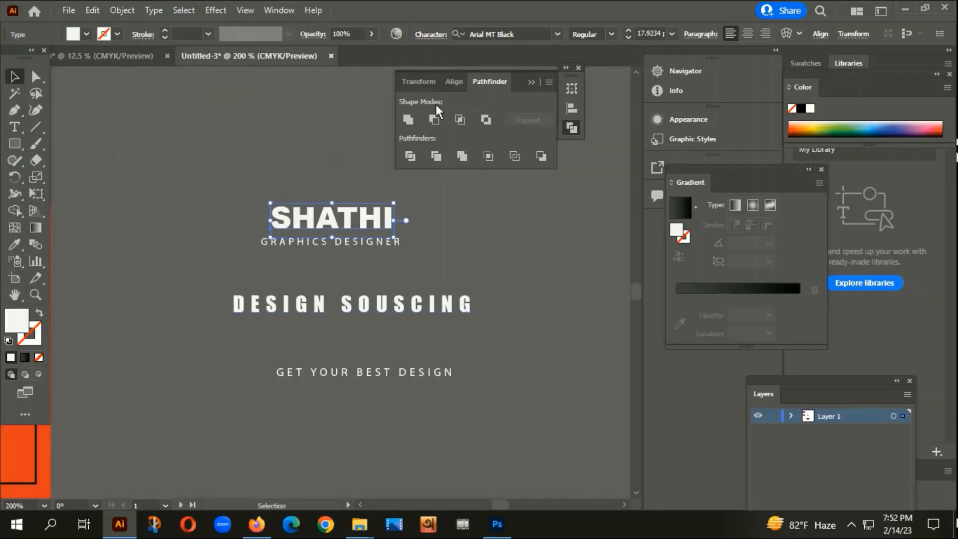
click(338, 309)
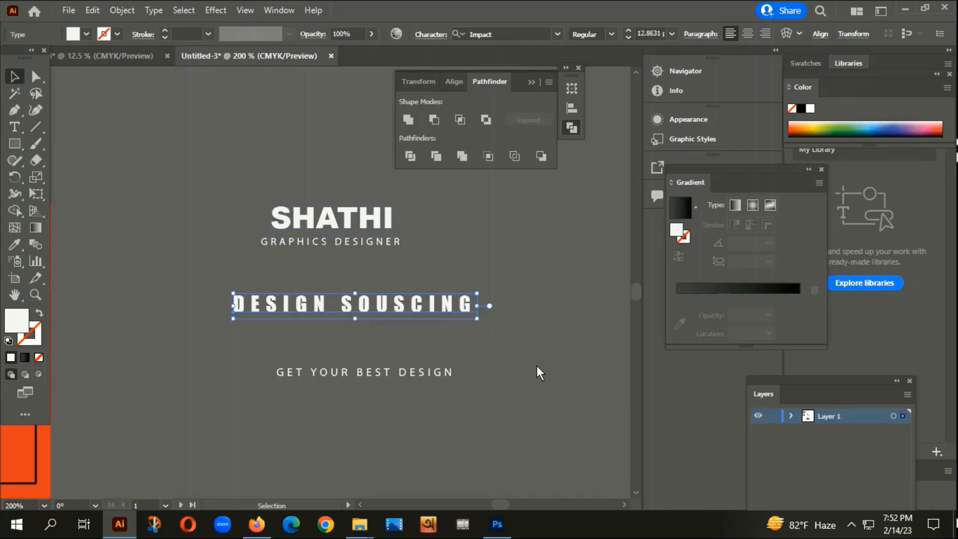
scroll(530, 352, down, 3)
- Examine the character settings of the DESIGN SOUSCING text on the front card's title banner
drag(319, 251, 457, 322)
scroll(222, 194, up, 3)
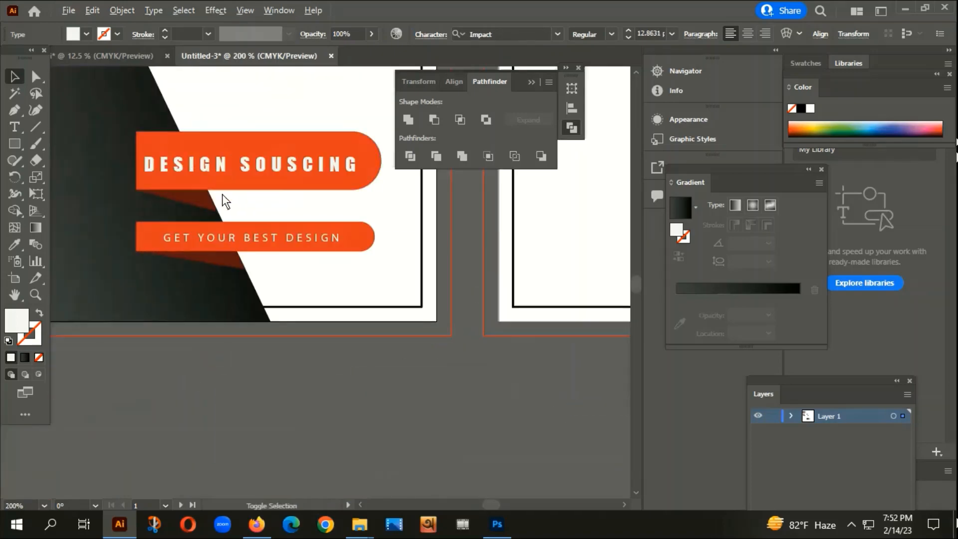
click(224, 167)
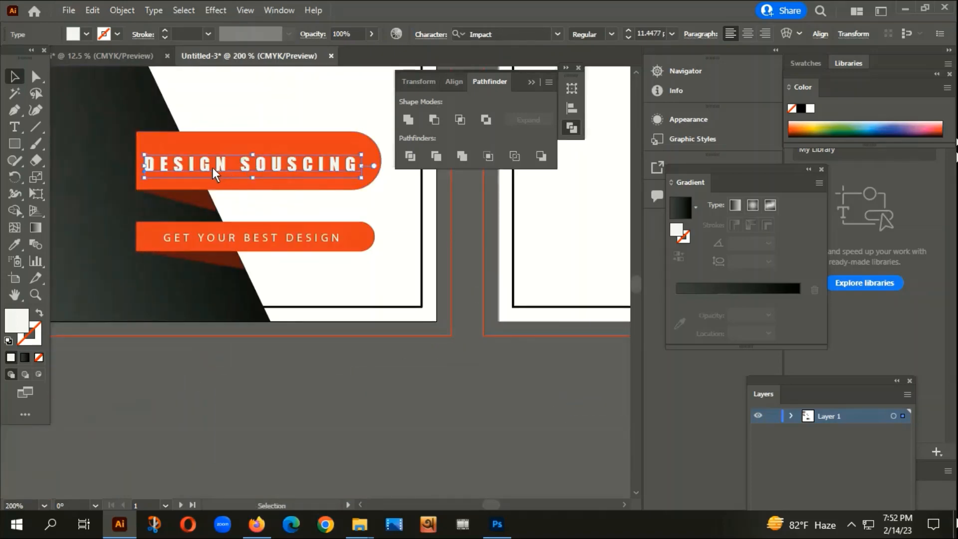
scroll(171, 175, up, 3)
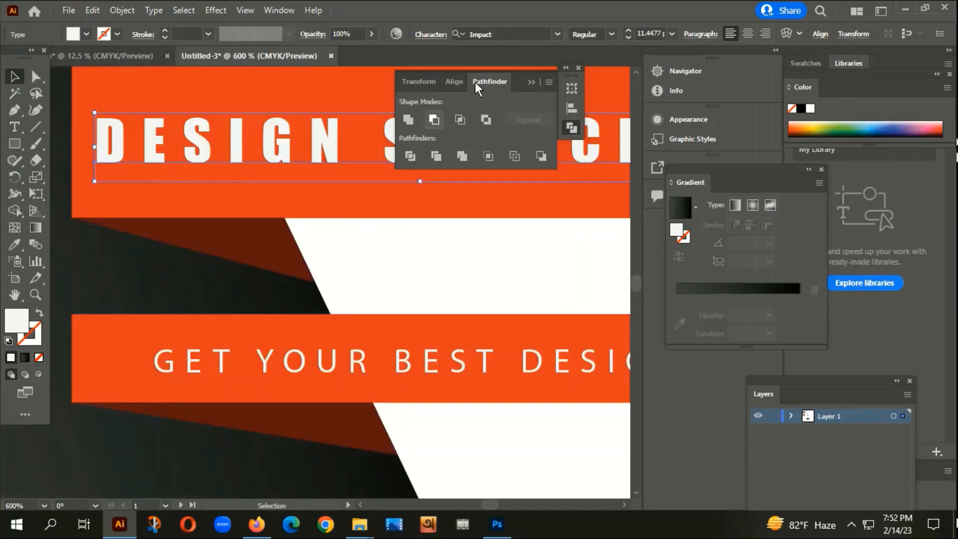
click(426, 35)
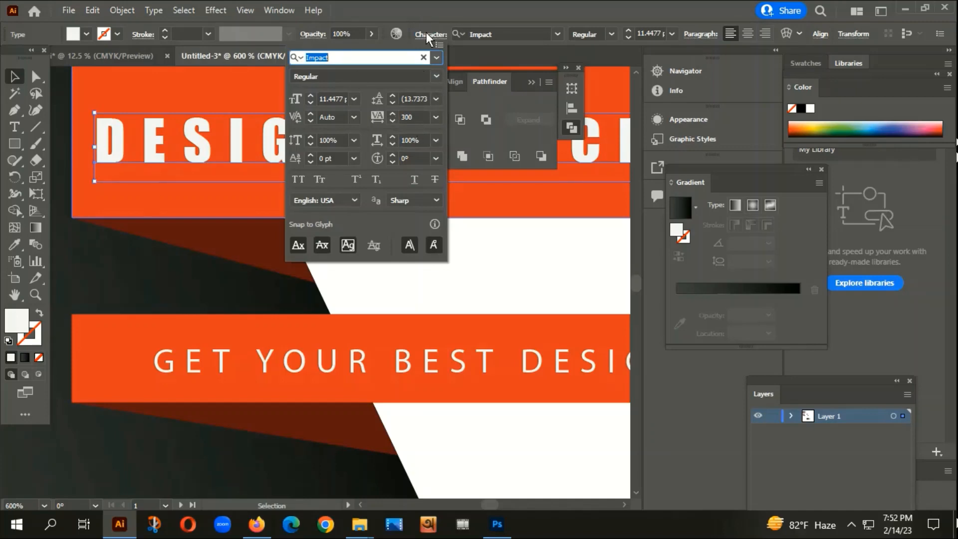
click(423, 58)
click(522, 282)
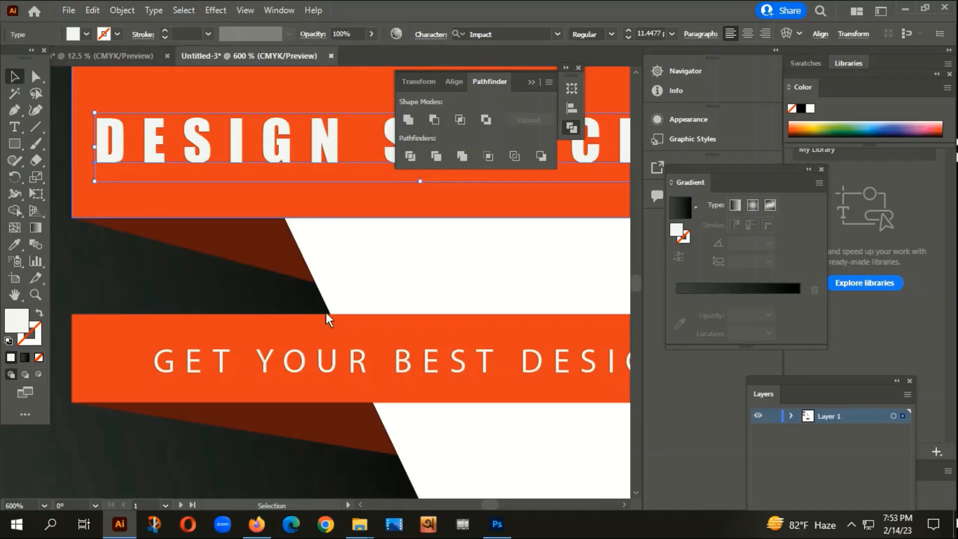
- Unlock all locked background and frame rectangles of both cards, and clear the selection
scroll(324, 311, down, 7)
click(348, 377)
drag(348, 365, 310, 357)
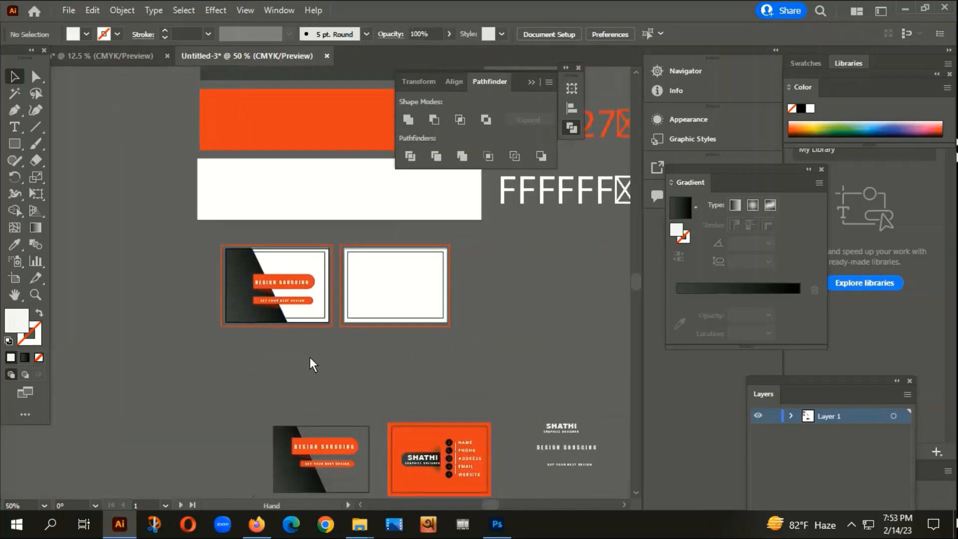
scroll(255, 257, up, 2)
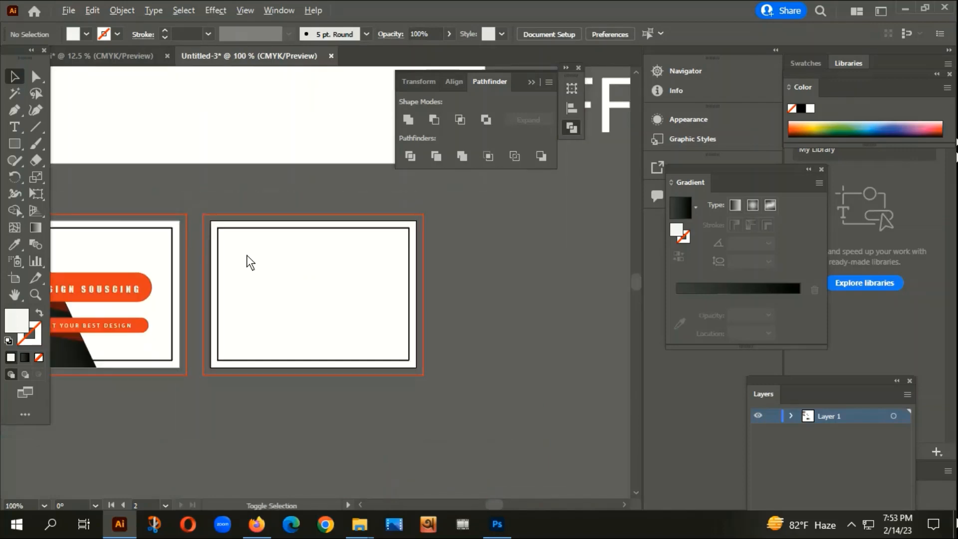
right_click(246, 256)
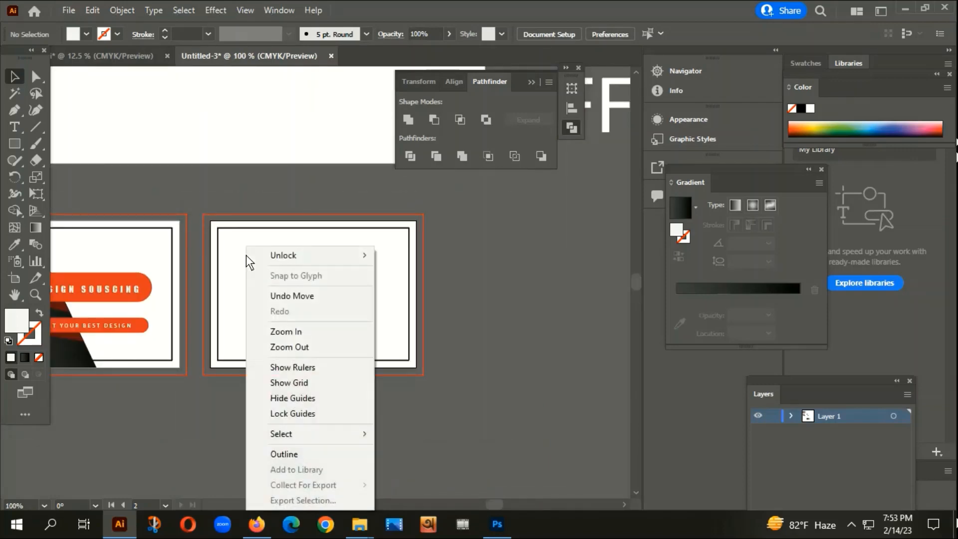
click(317, 192)
drag(262, 277, 294, 259)
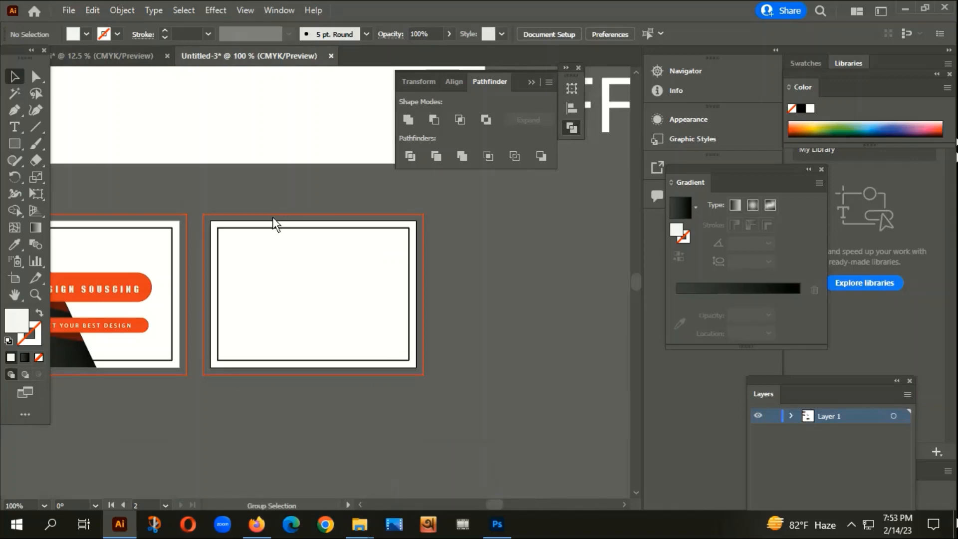
key(ctrl+alt+2)
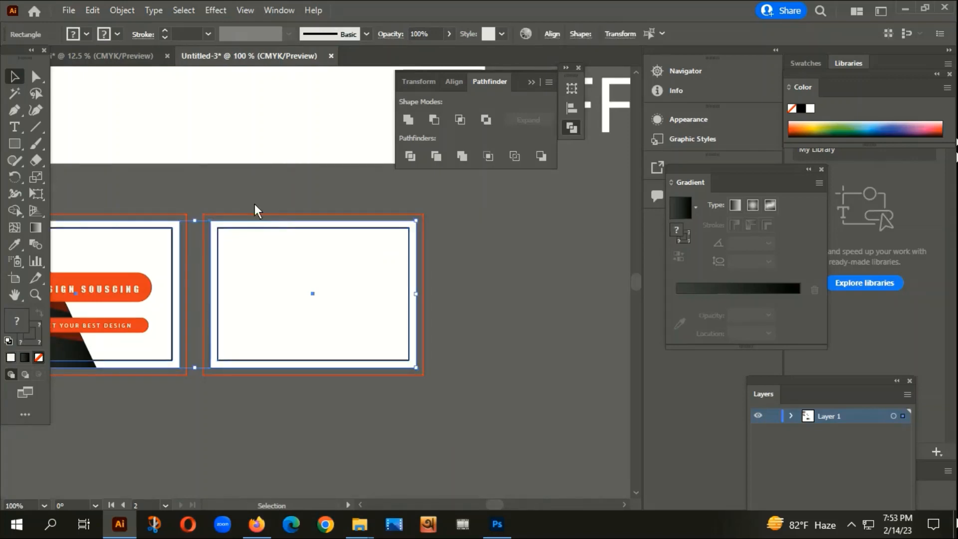
key(ctrl+shift+a)
scroll(291, 231, down, 1)
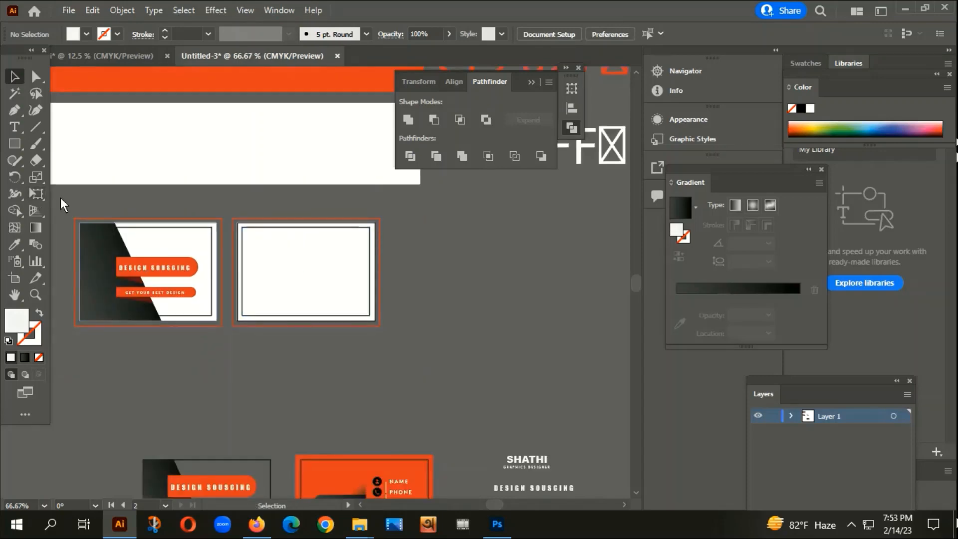
drag(85, 211, 204, 336)
click(204, 336)
scroll(331, 277, up, 1)
scroll(241, 278, right, 1)
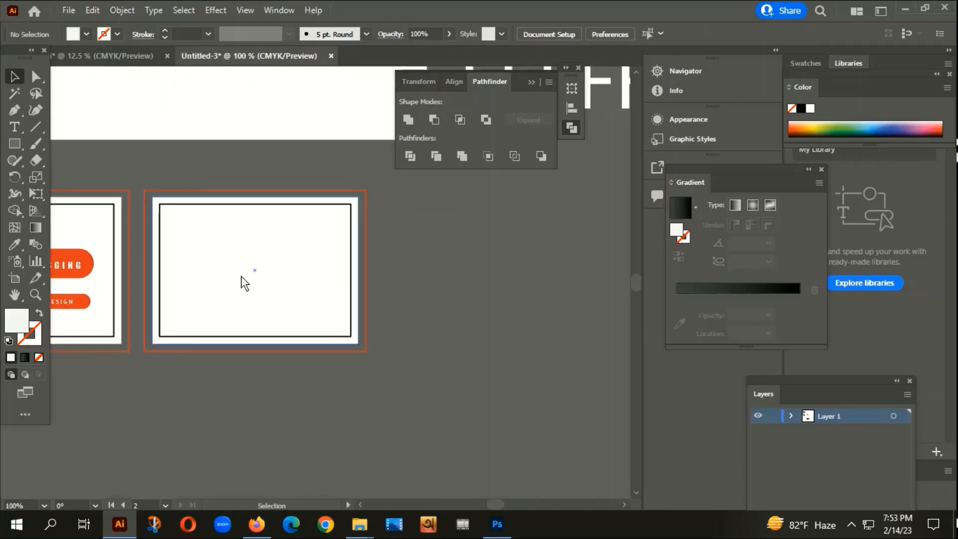
- Fill the back card's background rectangle with the orange sampled from the reference back card, and clear the selection
click(241, 277)
scroll(241, 275, down, 2)
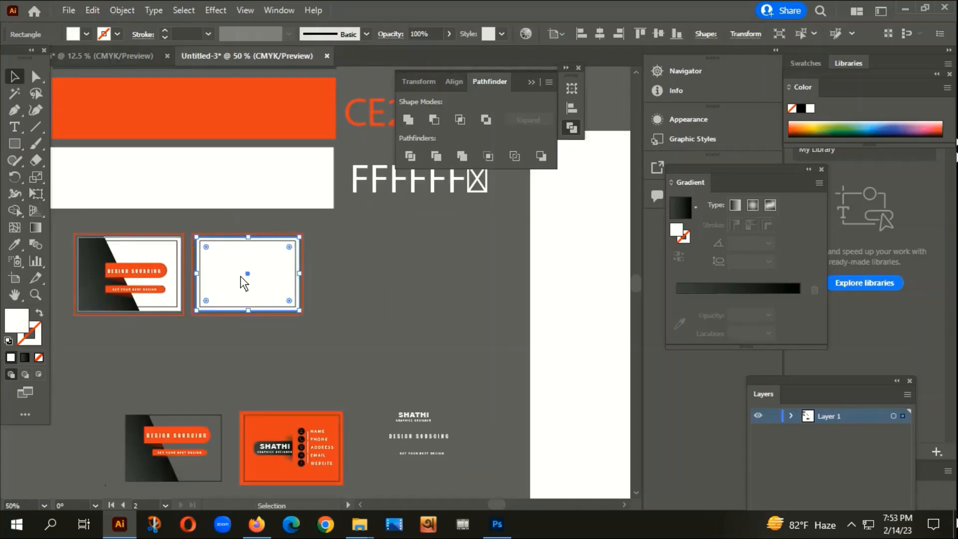
key(i)
scroll(234, 285, down, 1)
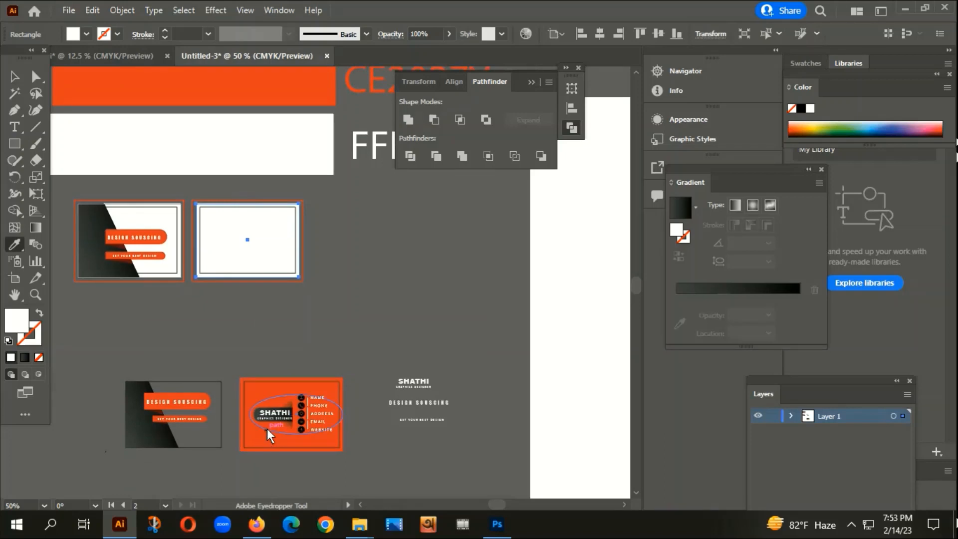
click(255, 429)
scroll(240, 257, up, 3)
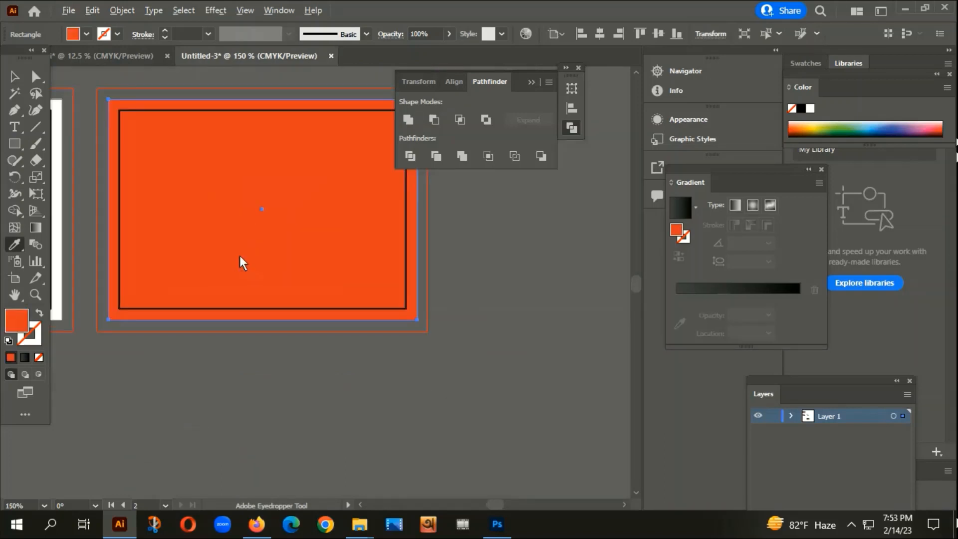
key(ctrl+shift+a)
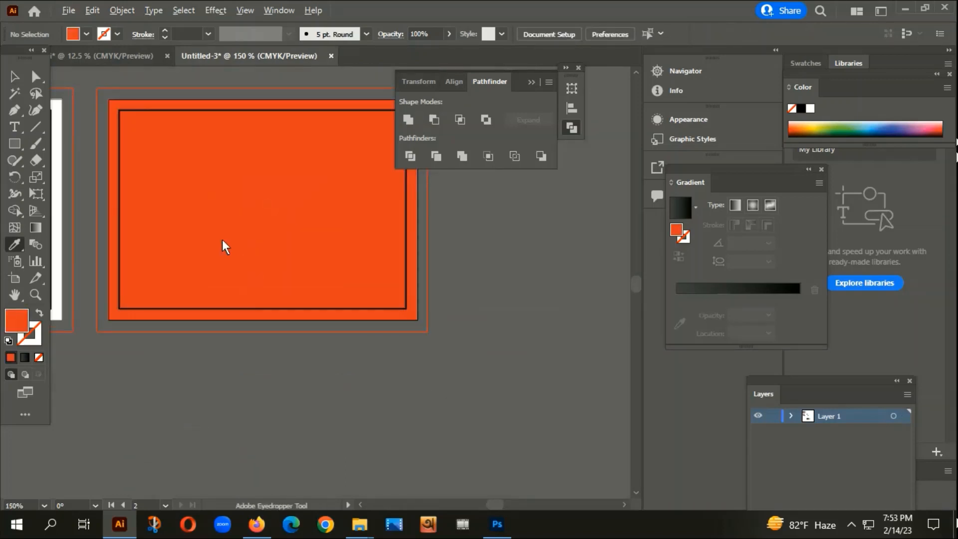
- Draw a square on the right half of the back card and fill it with dark brown 3F2325
scroll(232, 242, down, 2)
drag(333, 278, 325, 267)
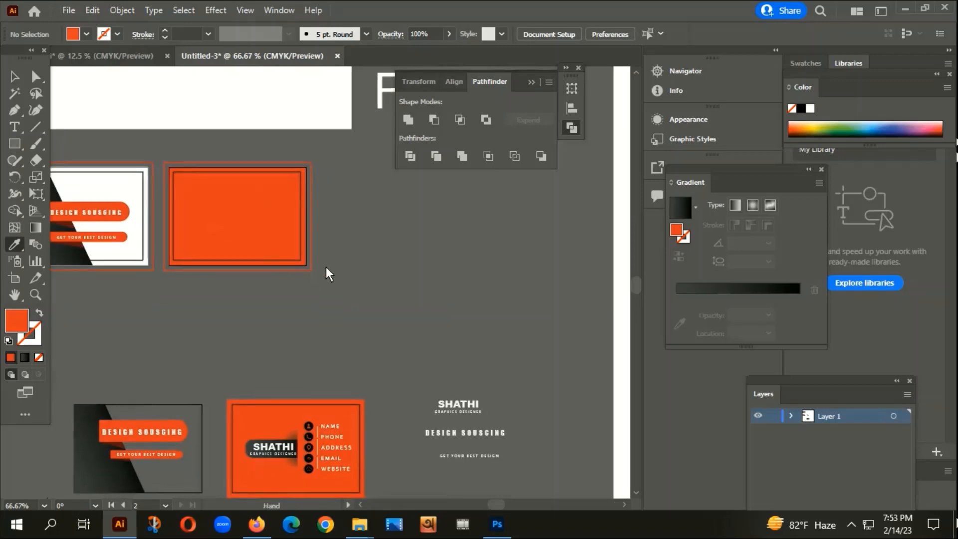
click(13, 144)
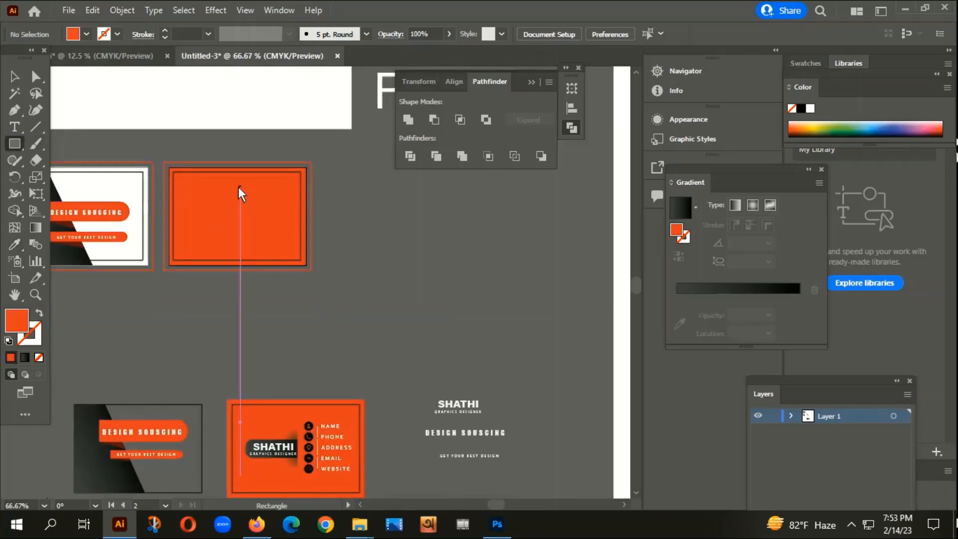
mouse_move(237, 190)
mouse_down()
mouse_move(249, 223)
mouse_move(276, 247)
mouse_move(293, 244)
mouse_up()
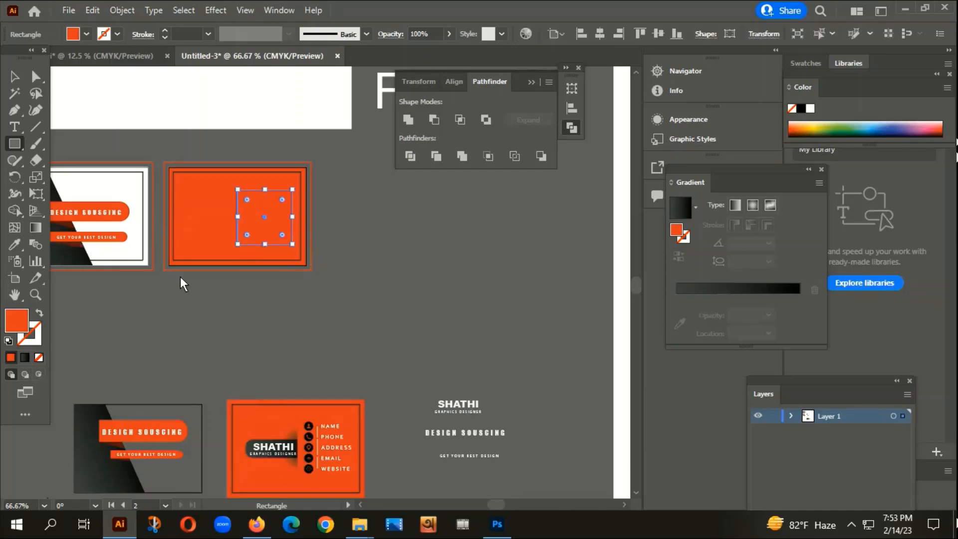
double_click(13, 322)
click(439, 294)
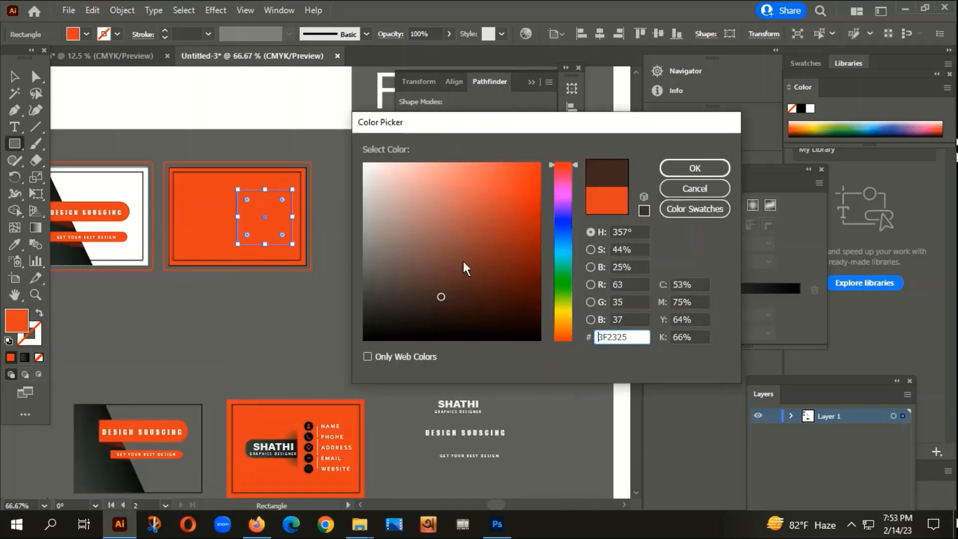
click(675, 163)
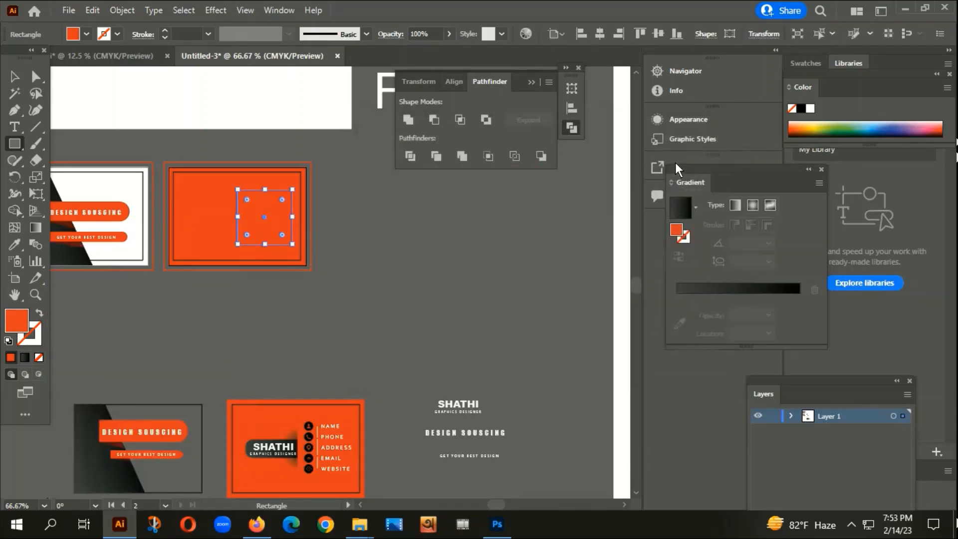
- Move the dark brown square to the right side of the back card, narrow it into an upright rectangle, and deselect it
click(599, 33)
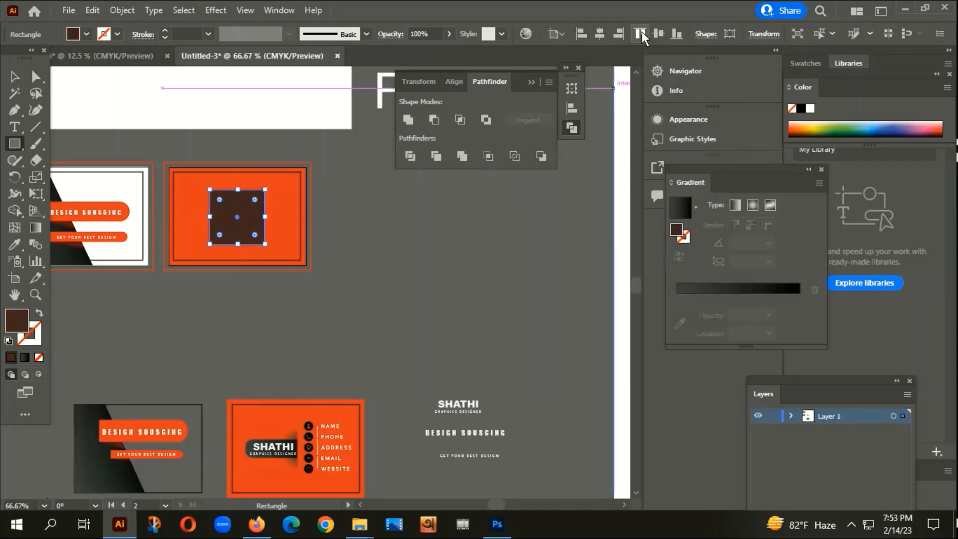
key(ctrl+equal)
key(ctrl+equal)
key(v)
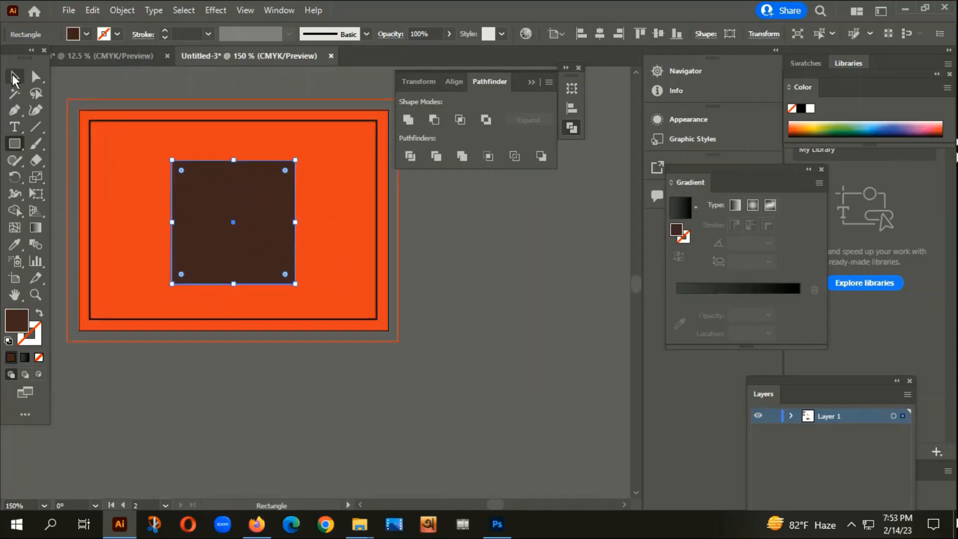
drag(237, 219, 306, 212)
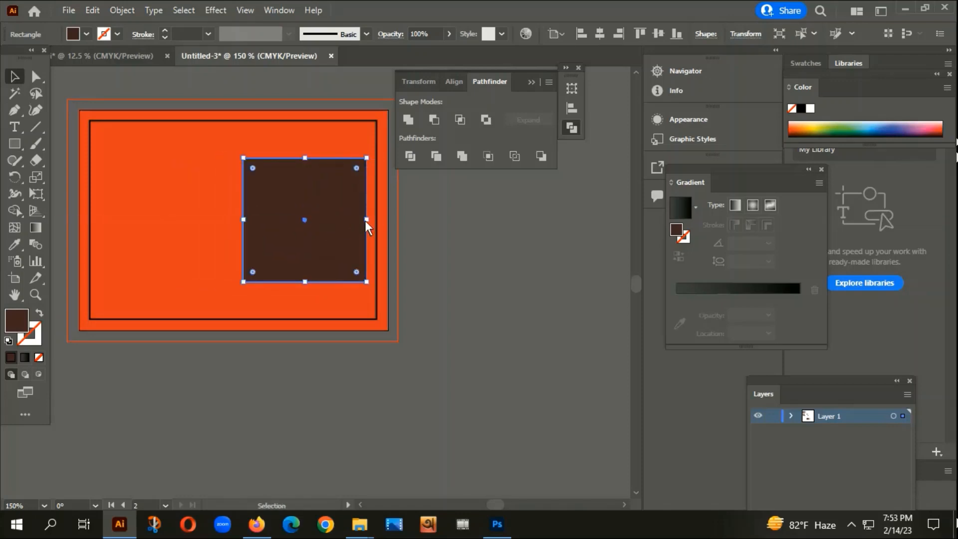
drag(367, 220, 321, 227)
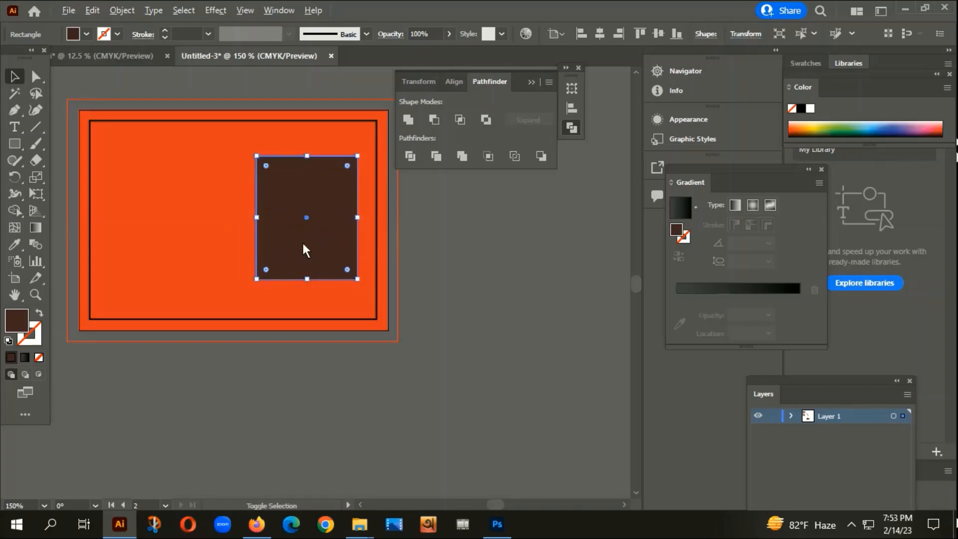
click(359, 367)
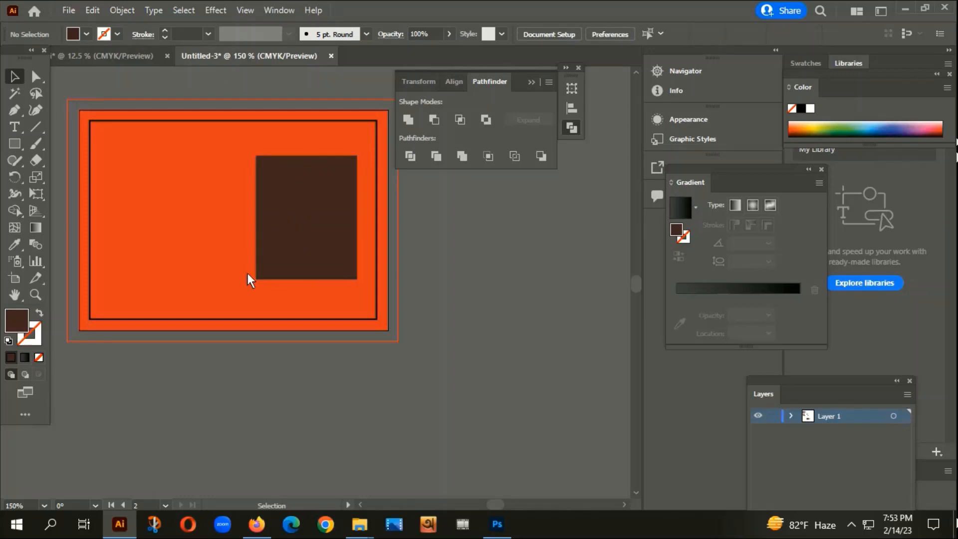
click(281, 203)
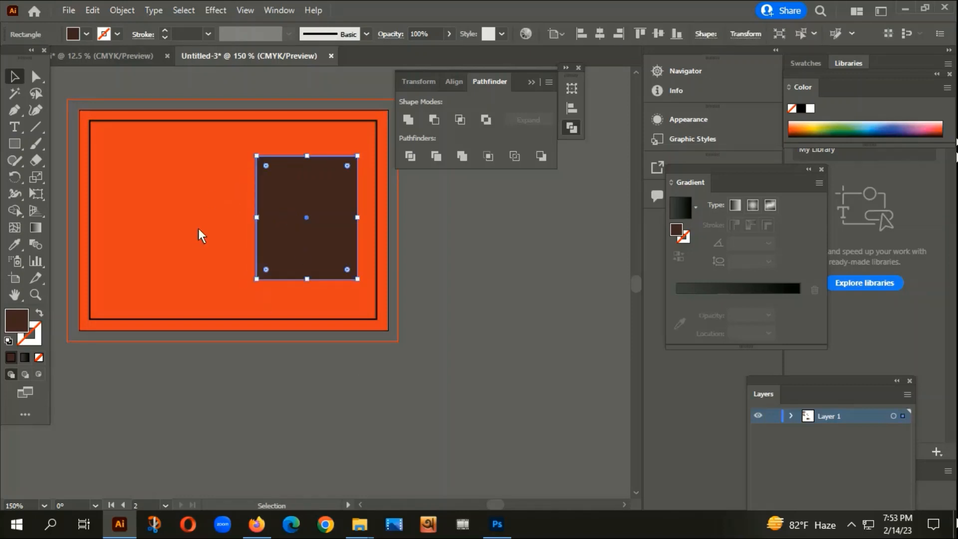
scroll(198, 228, down, 2)
click(380, 325)
- Draw a large circle with the Ellipse tool and place it just below the back card
drag(391, 316, 369, 220)
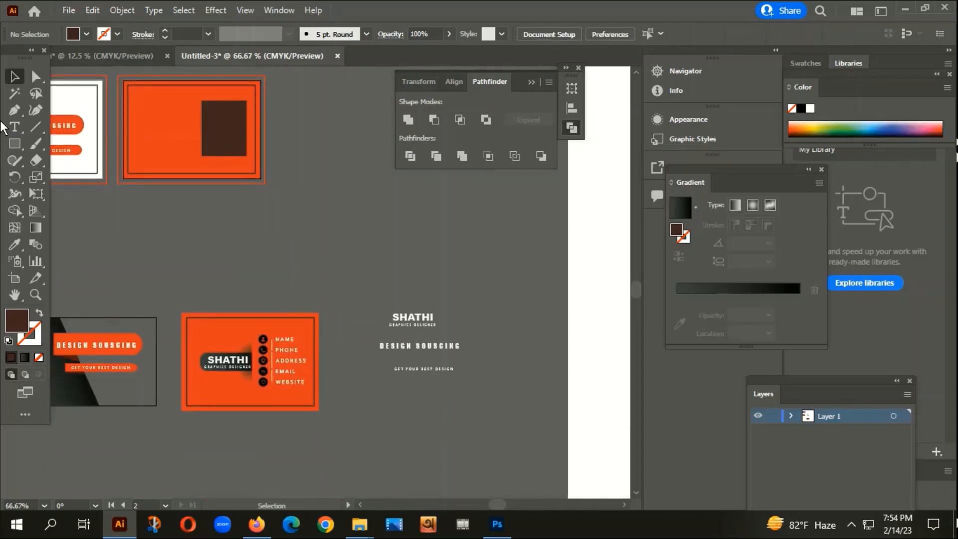
drag(20, 143, 50, 173)
drag(246, 269, 252, 273)
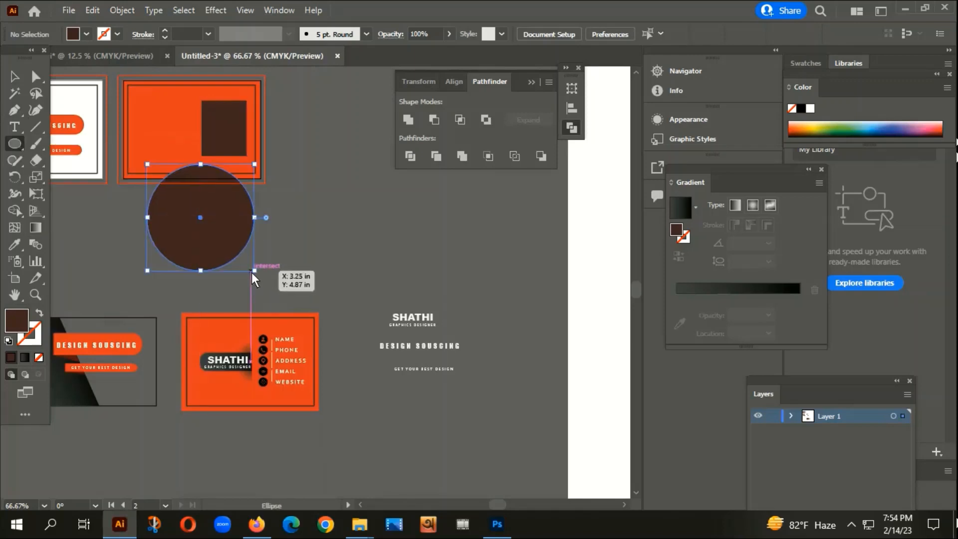
scroll(300, 279, up, 2)
scroll(237, 275, up, 1)
key(v)
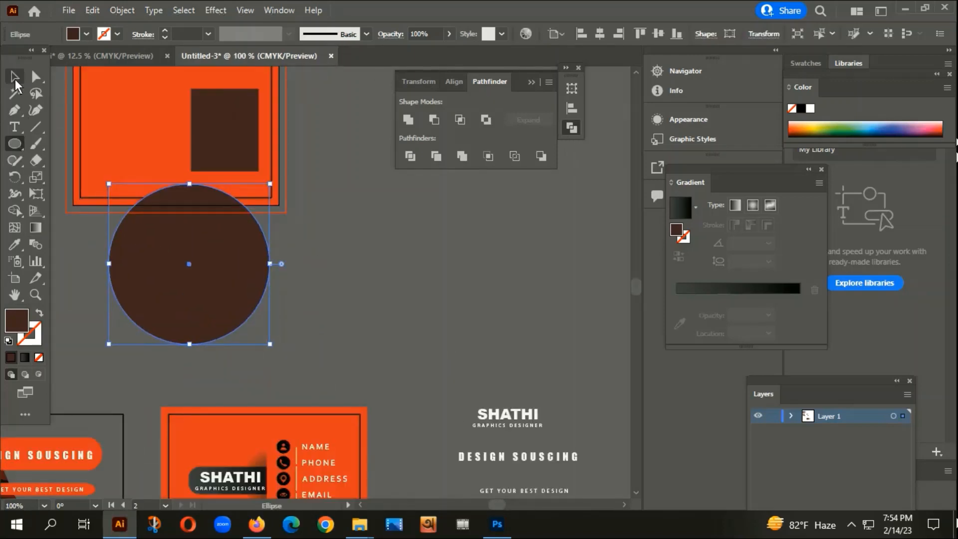
drag(179, 225, 178, 258)
scroll(206, 260, down, 1)
scroll(207, 262, down, 1)
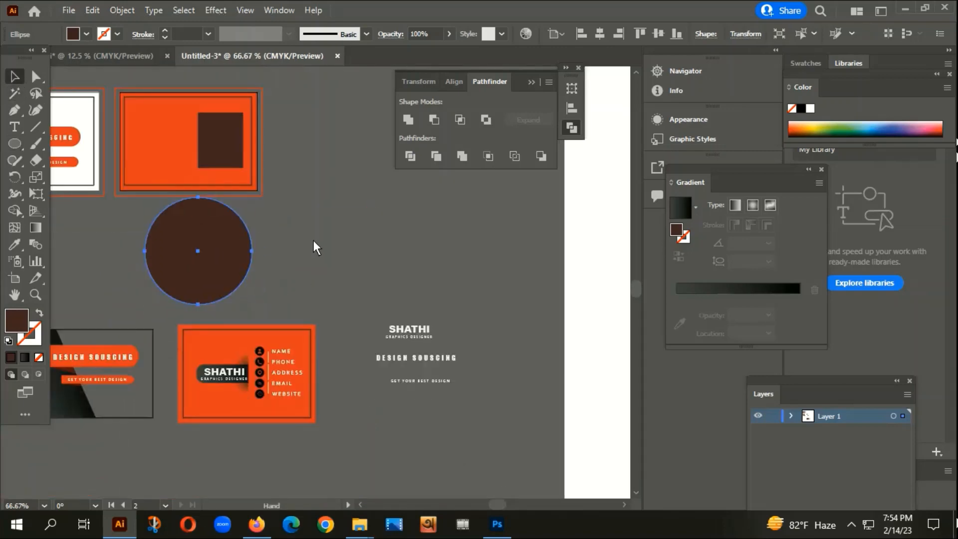
- Give the circle a linear gradient fill and recolour its grey start stop with black sampled from the 000000 swatch
click(25, 357)
scroll(283, 259, down, 1)
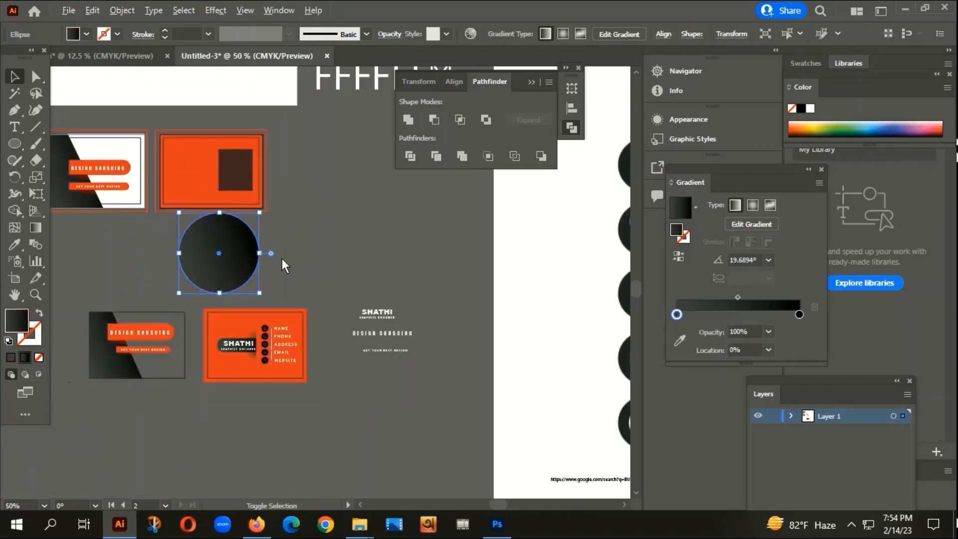
click(800, 313)
scroll(319, 274, down, 3)
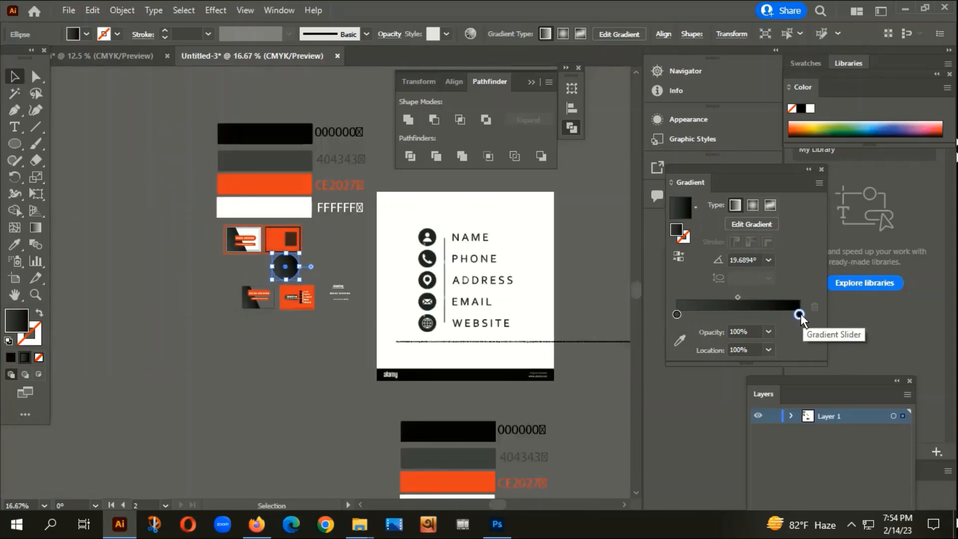
click(677, 314)
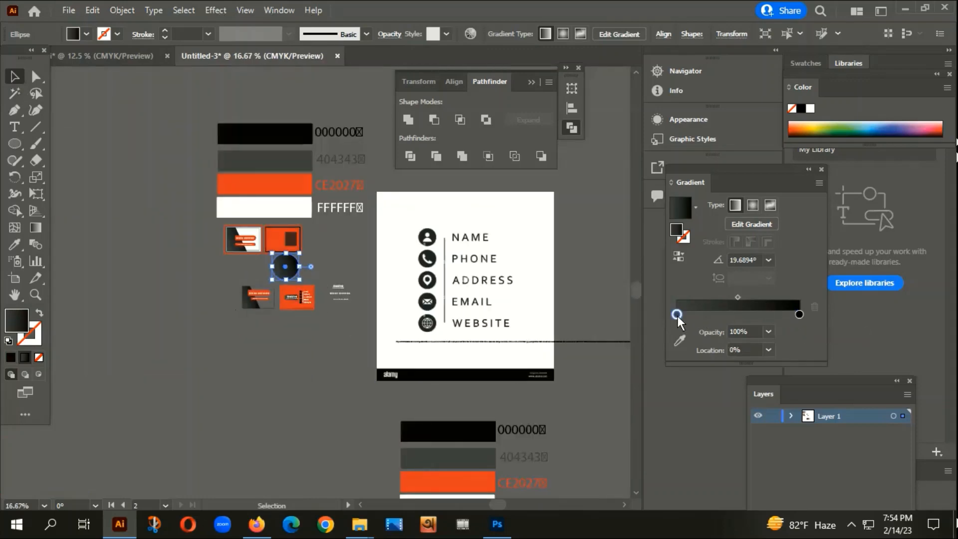
click(15, 243)
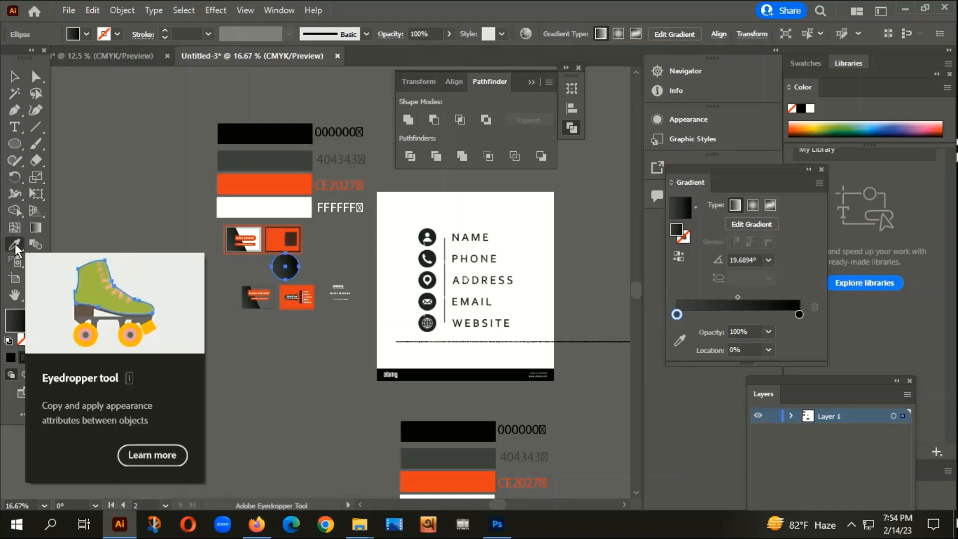
click(468, 433)
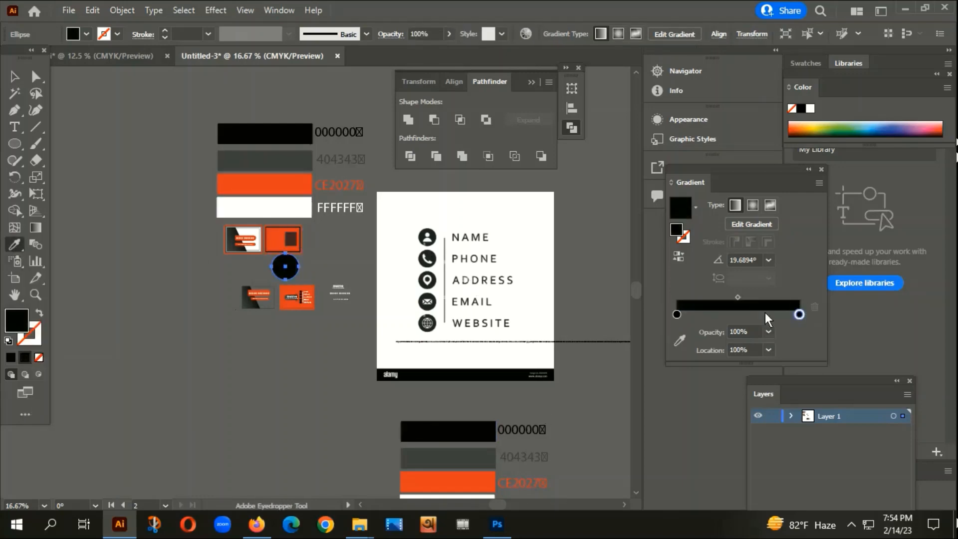
- Add a middle stop to the circle's gradient and set the opacity of the end and middle stops to 0%
click(764, 314)
scroll(593, 358, up, 1)
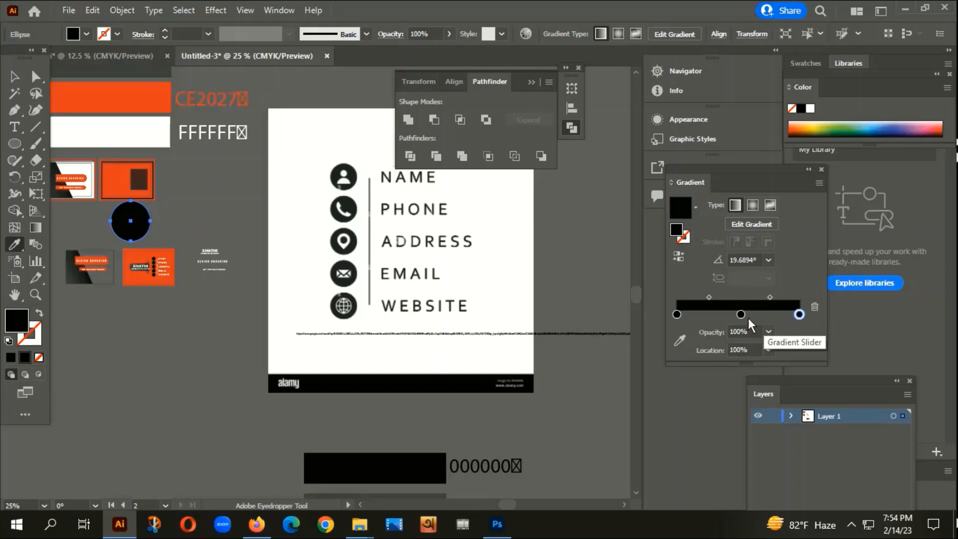
click(770, 331)
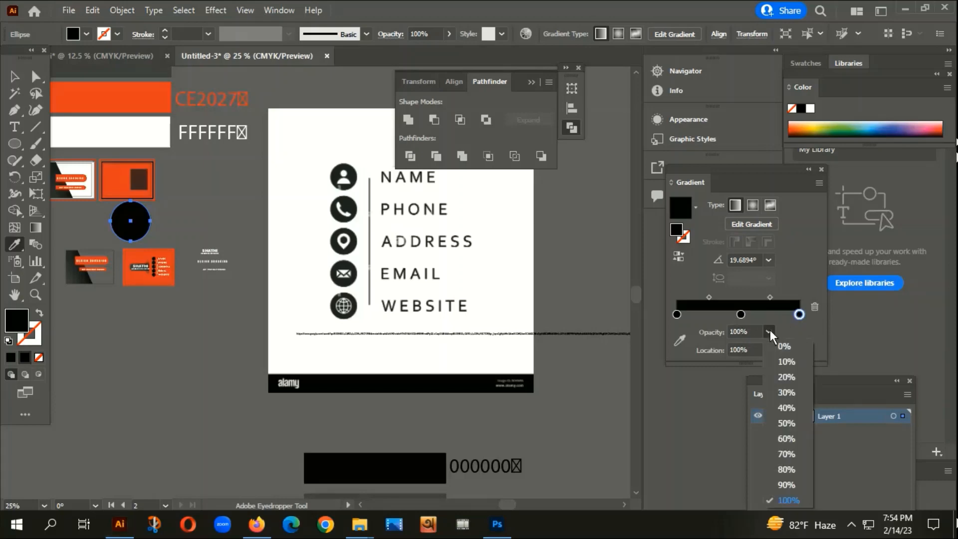
click(788, 342)
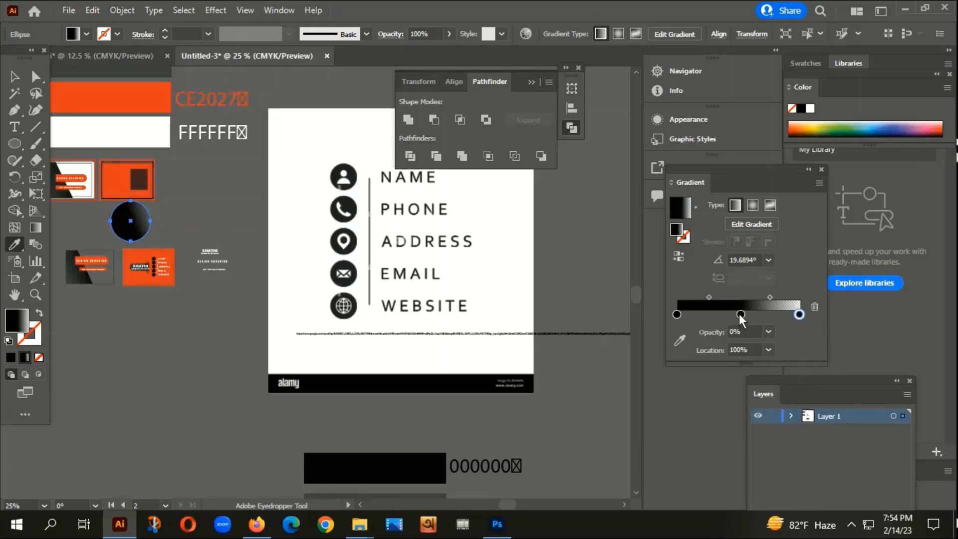
click(740, 313)
click(768, 332)
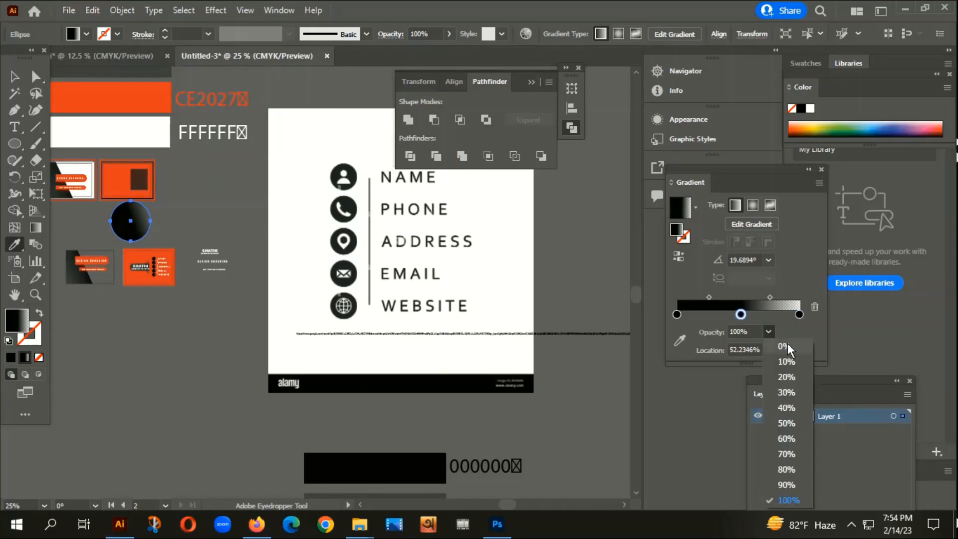
click(788, 343)
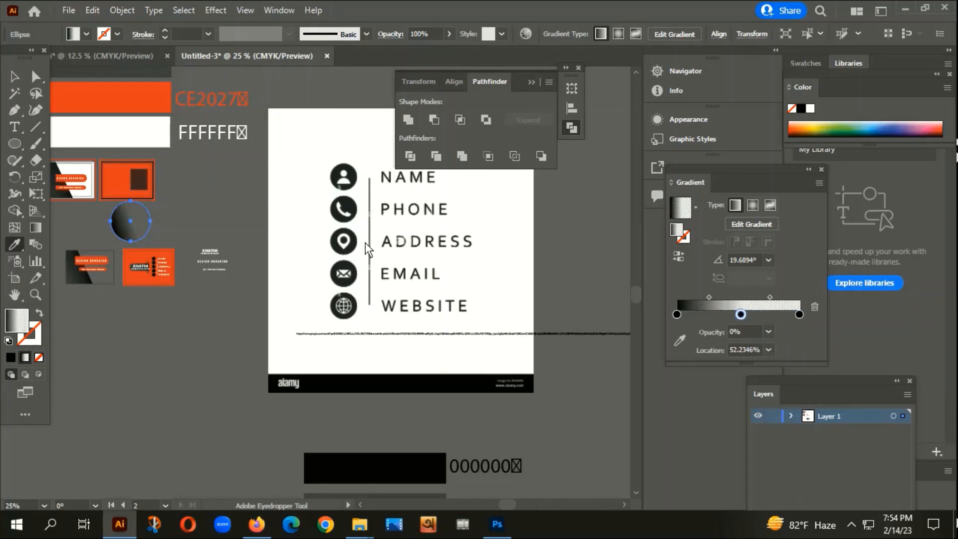
scroll(124, 220, up, 5)
scroll(202, 293, down, 3)
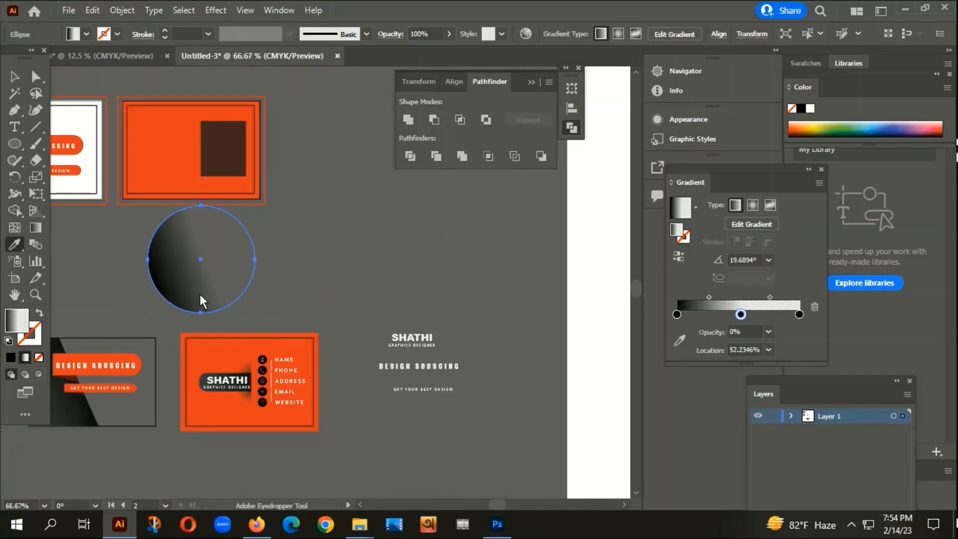
- Move the gradient circle onto the back card and rotate it so its dark edge faces right
key(v)
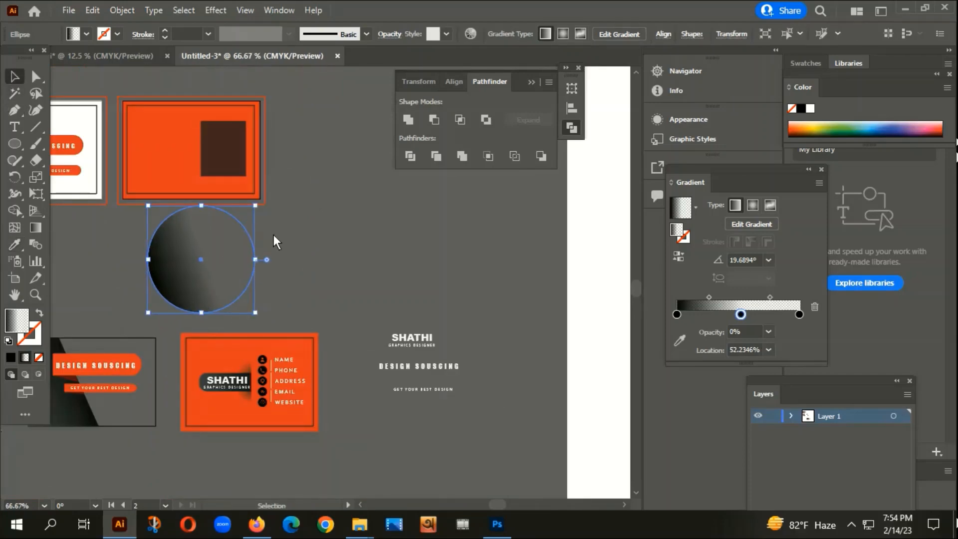
drag(197, 264, 195, 154)
key(ctrl+plus)
key(ctrl+plus)
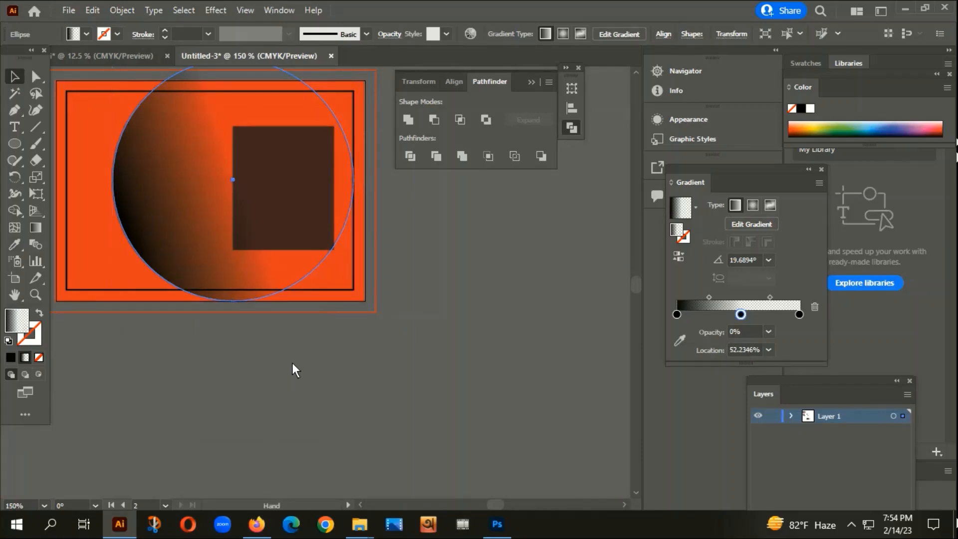
scroll(293, 368, up, 3)
drag(367, 151, 142, 320)
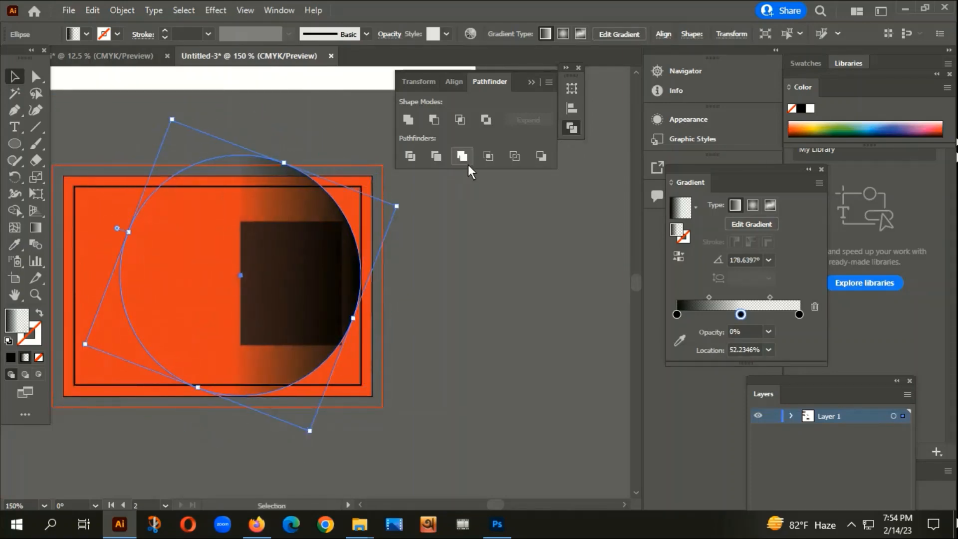
- Scale the gradient circle down and position it across the left part of the dark brown rectangle
drag(398, 207, 343, 250)
scroll(277, 264, up, 1)
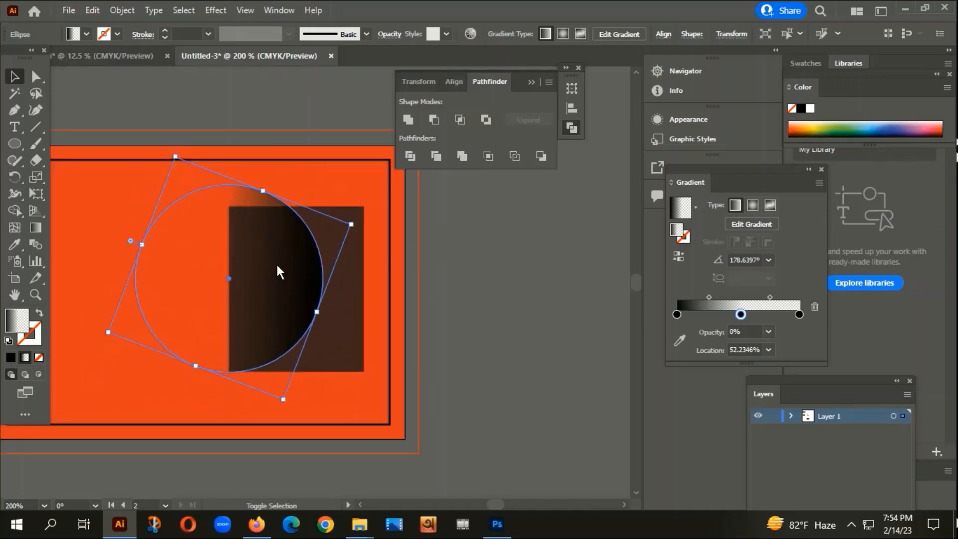
drag(274, 262, 265, 279)
scroll(265, 280, up, 1)
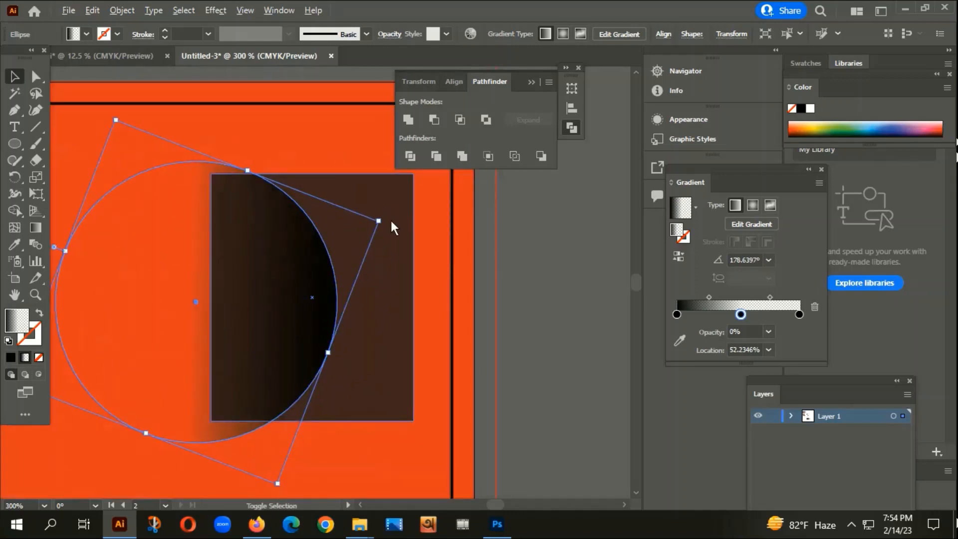
- Shrink the gradient circle, stretch it into a tall, slightly tilted ellipse and position it across the brown rectangle's left edge
drag(379, 220, 319, 250)
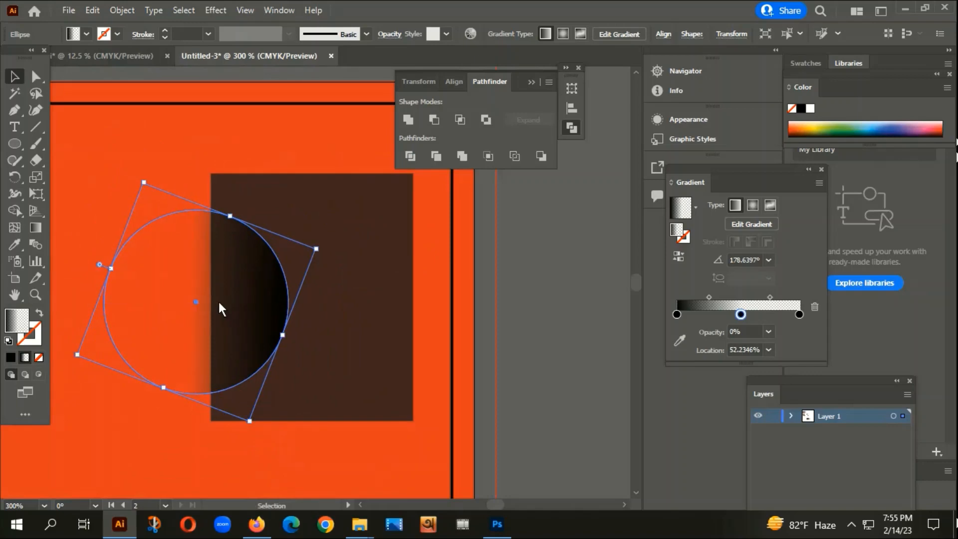
drag(218, 300, 213, 292)
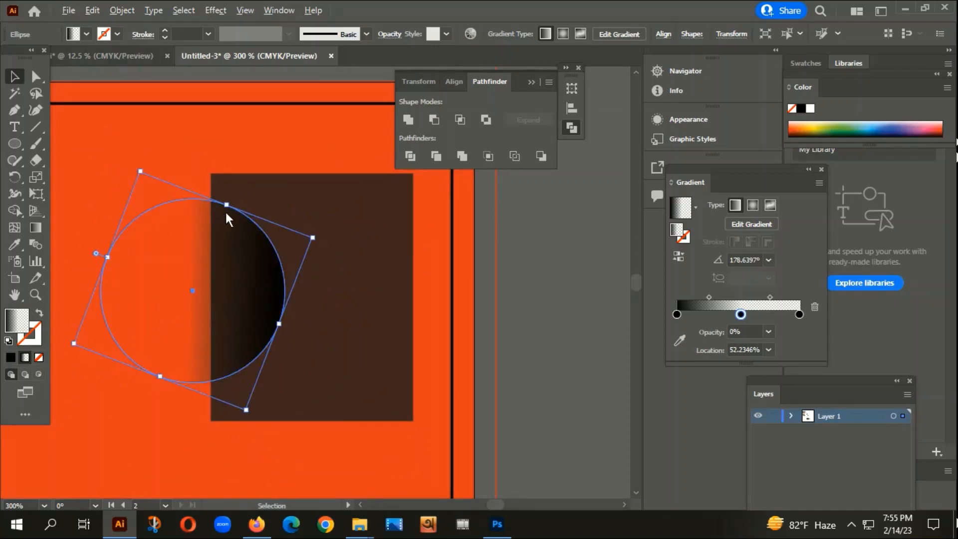
drag(227, 206, 231, 180)
drag(242, 440, 269, 434)
drag(258, 306, 263, 313)
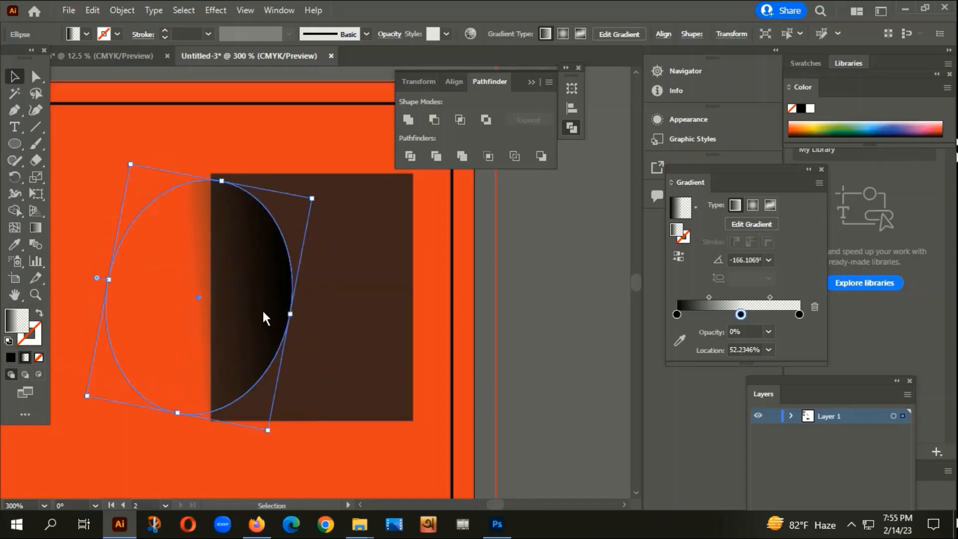
- Change the ellipse's gradient to radial and enlarge the ellipse so its dark centre sits near the rectangle's left edge
click(752, 205)
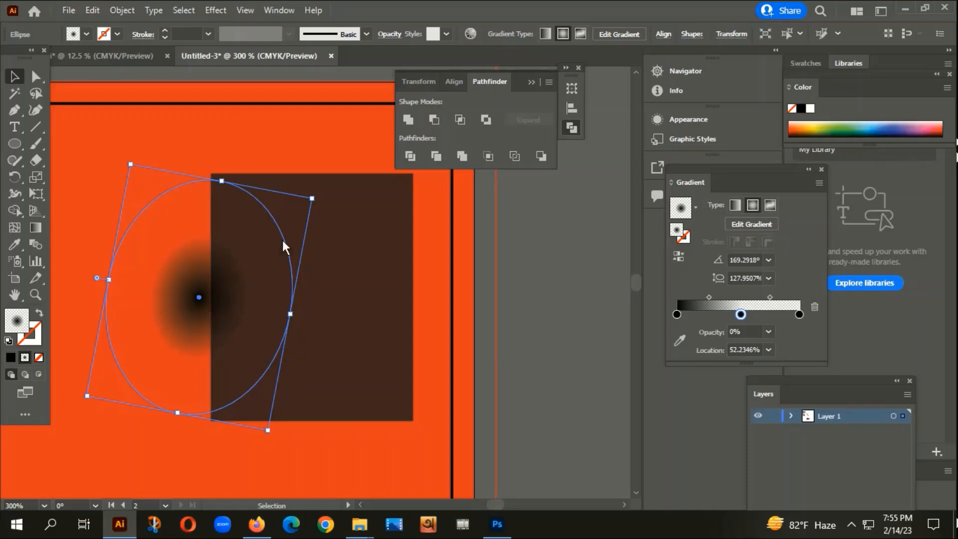
drag(313, 200, 364, 121)
drag(190, 320, 218, 316)
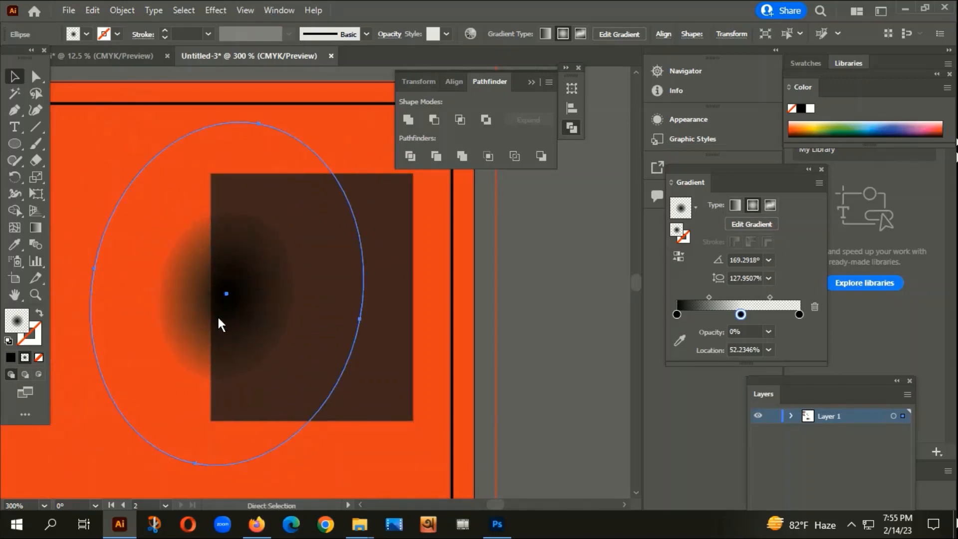
- Place the radial gradient ellipse behind the dark brown rectangle so only its left half shows as a shadow
key(Delete)
click(248, 276)
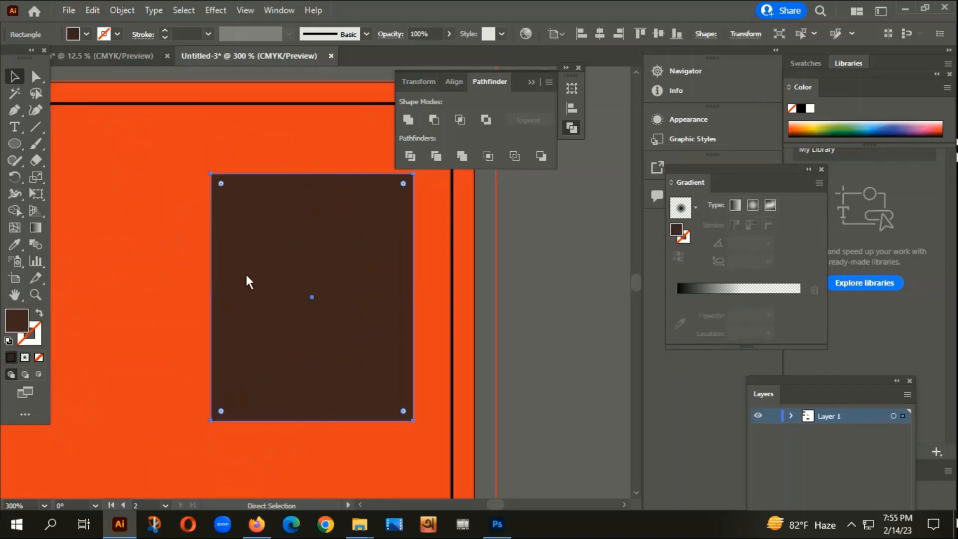
key(ctrl+z)
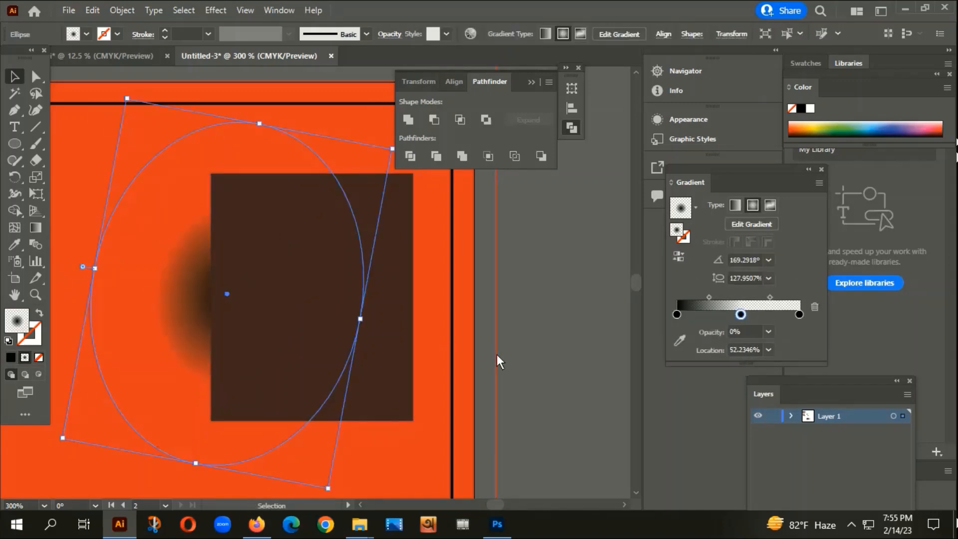
click(496, 355)
key(ctrl+1)
scroll(424, 363, up, 3)
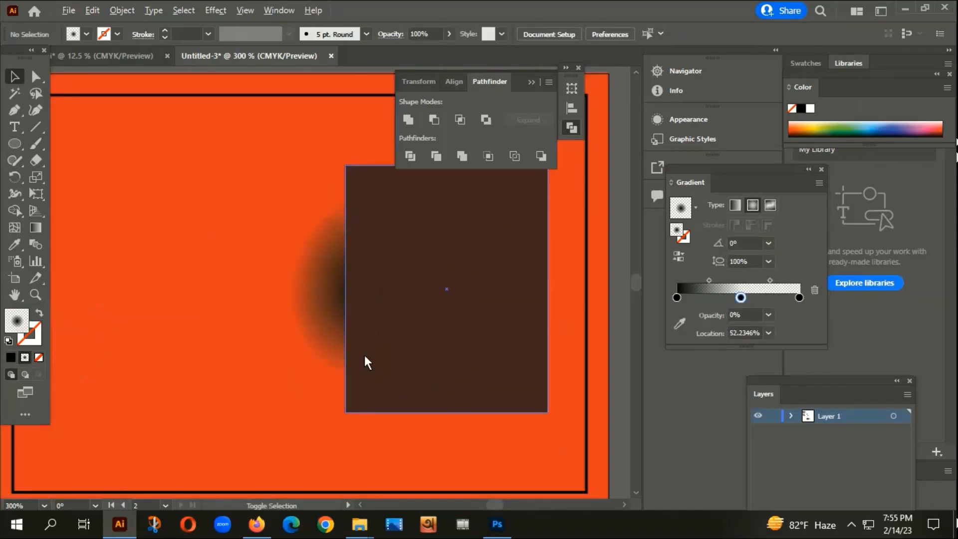
- Rotate the gradient ellipse upright and stretch it to the height of the card's inner frame
click(314, 301)
drag(422, 314, 169, 365)
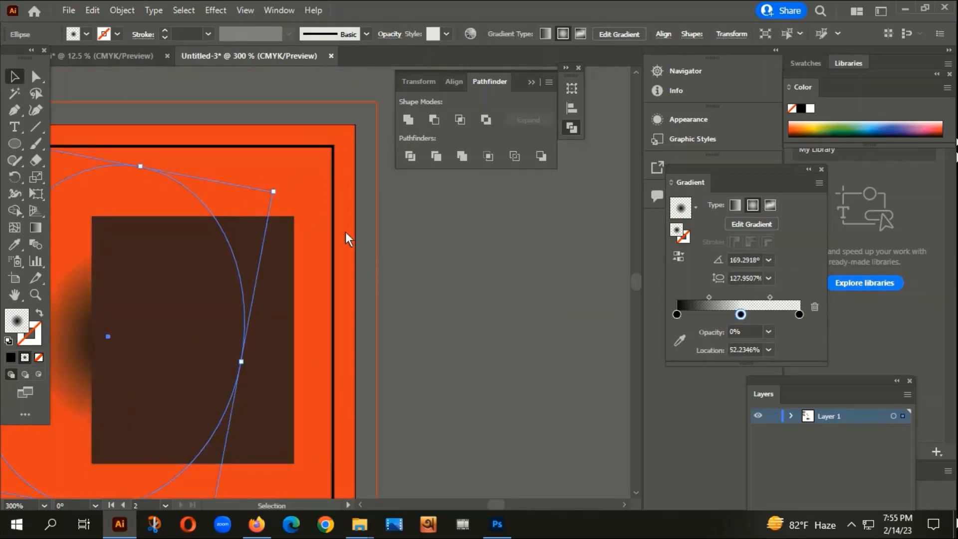
scroll(345, 231, down, 1)
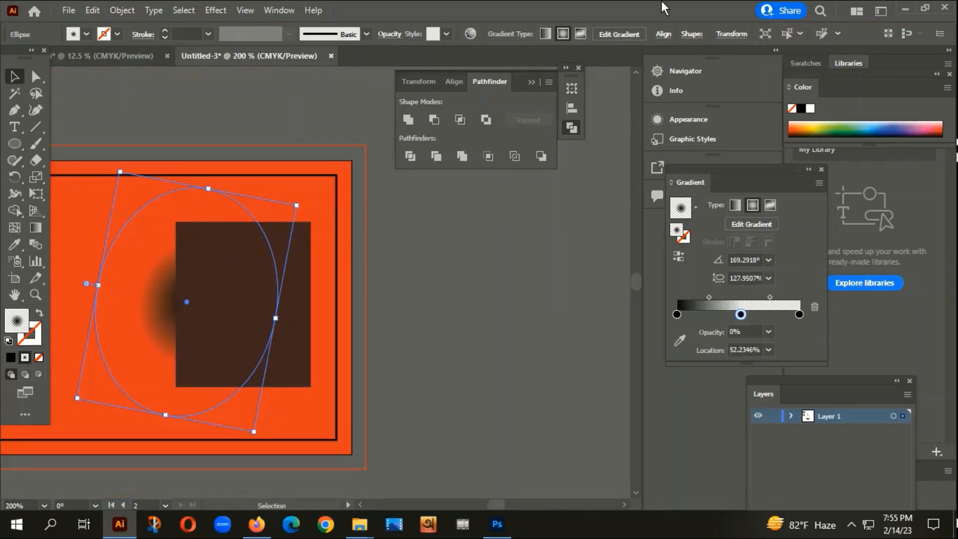
drag(303, 205, 277, 185)
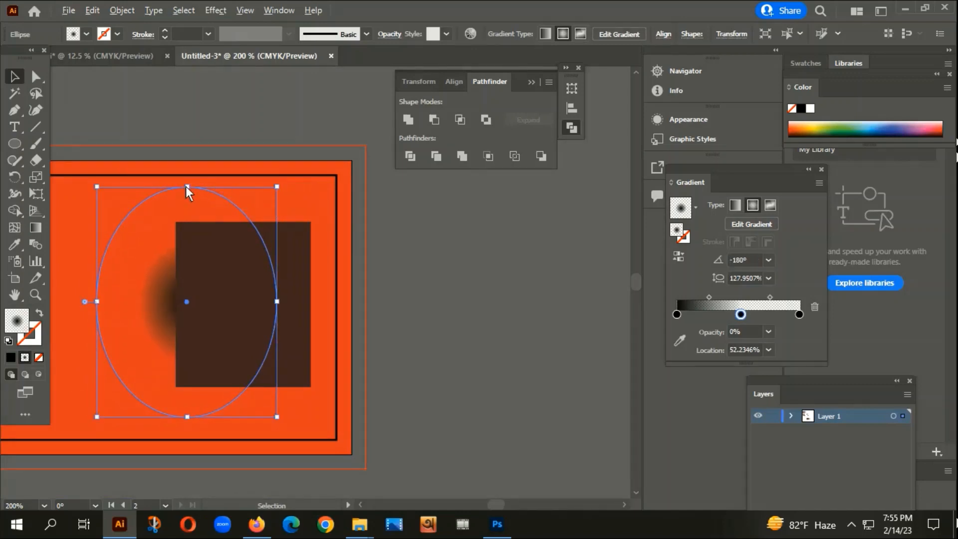
drag(186, 187, 186, 166)
drag(155, 316, 159, 313)
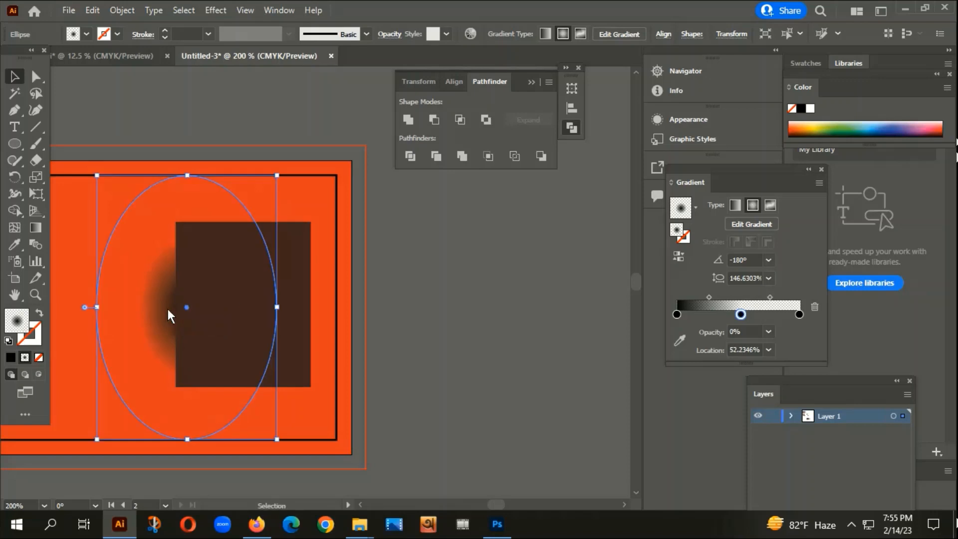
- Recolour the dark brown rectangle with the orange sampled from the back card's background
click(393, 312)
click(275, 313)
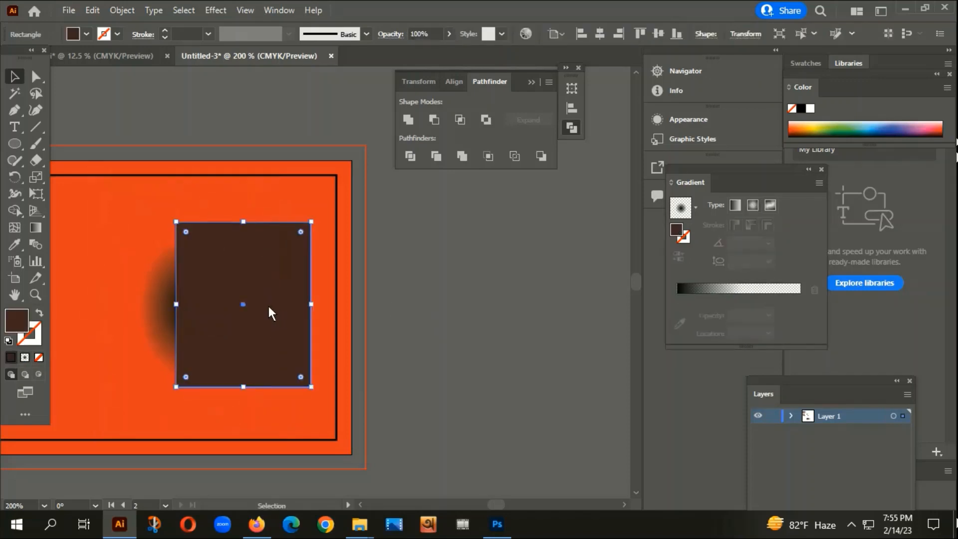
key(i)
click(291, 192)
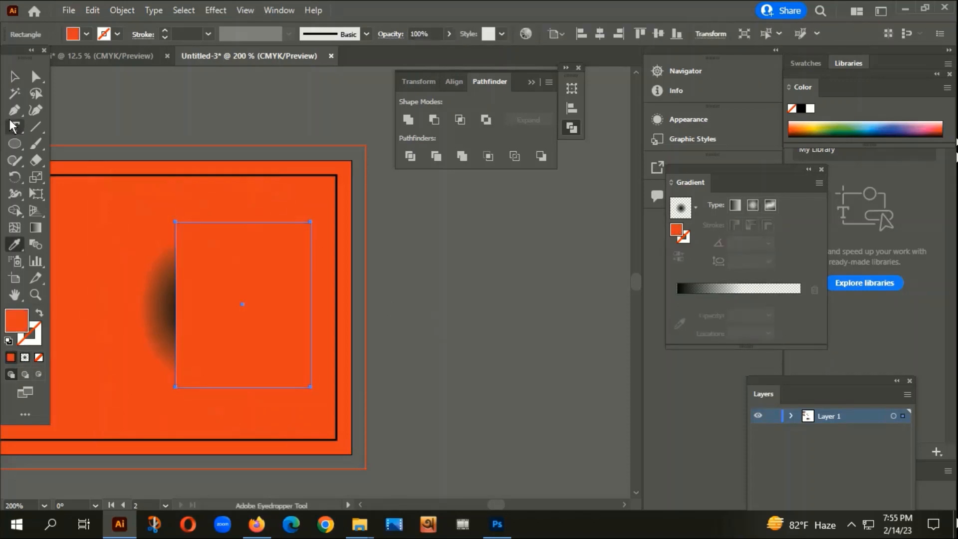
click(15, 76)
click(229, 85)
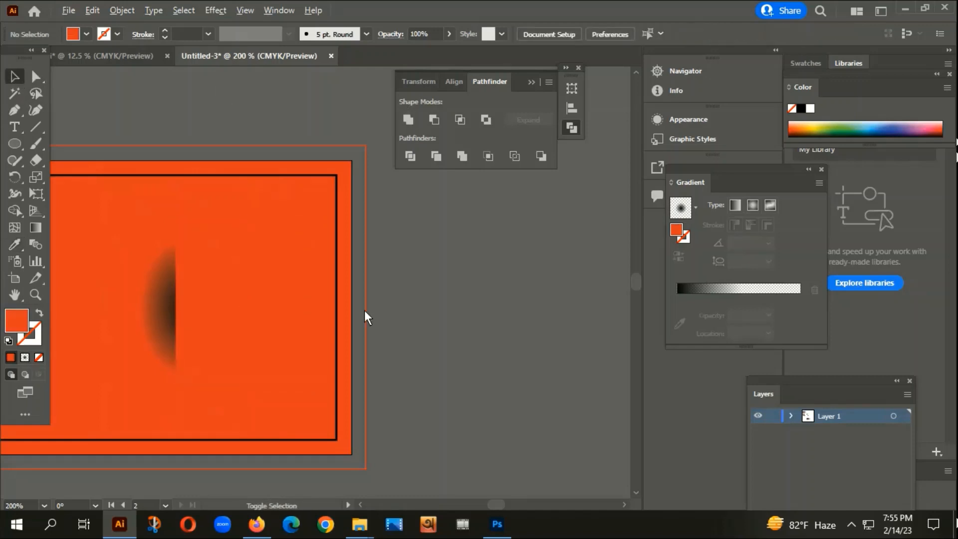
- Compare the back card with the reference business card design below it
scroll(364, 310, down, 2)
drag(393, 389, 463, 344)
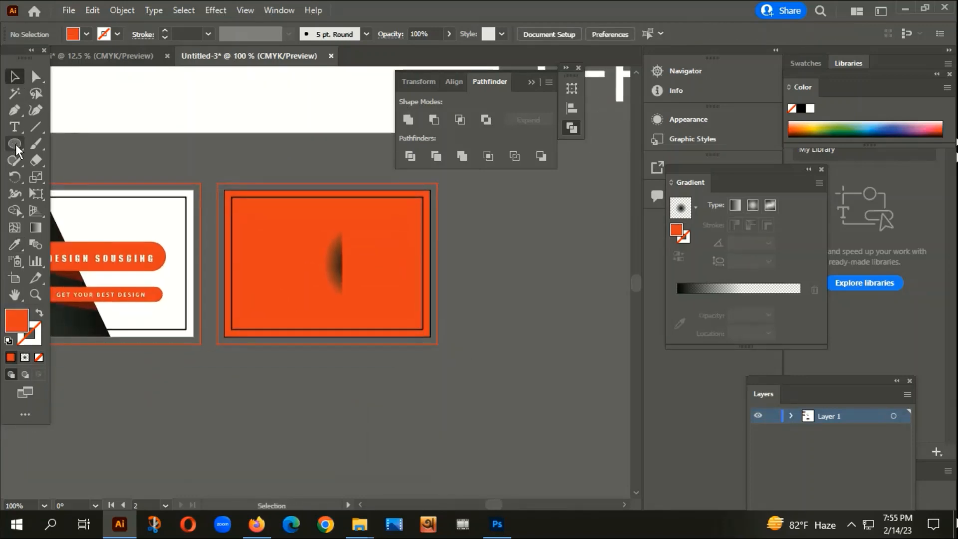
drag(317, 414, 379, 384)
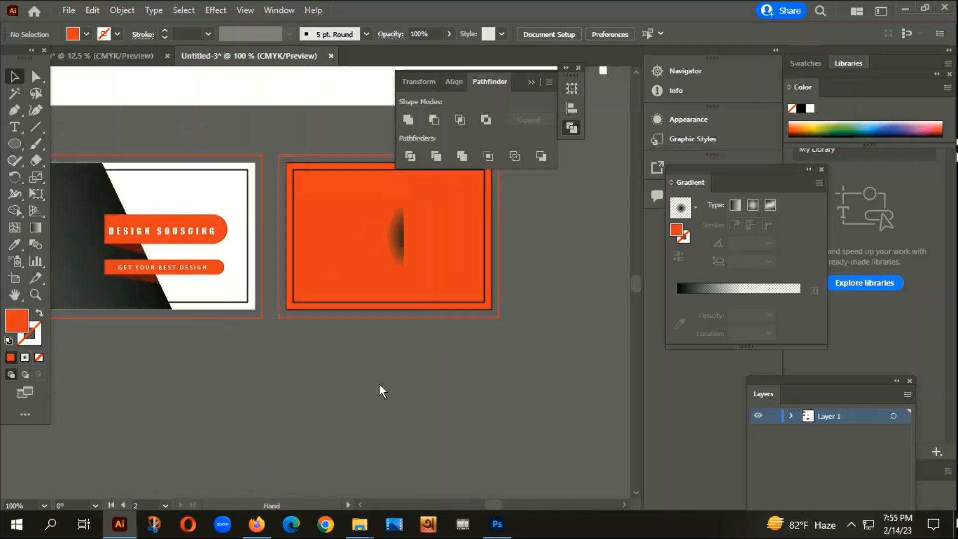
scroll(240, 310, down, 2)
drag(358, 351, 342, 319)
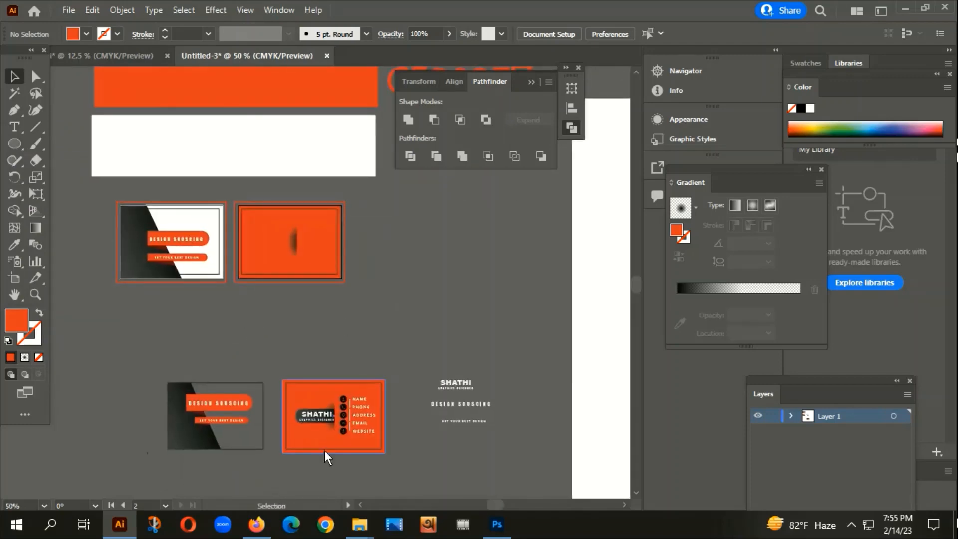
scroll(309, 415, up, 1)
scroll(308, 416, up, 1)
scroll(313, 421, down, 1)
drag(282, 218, 245, 247)
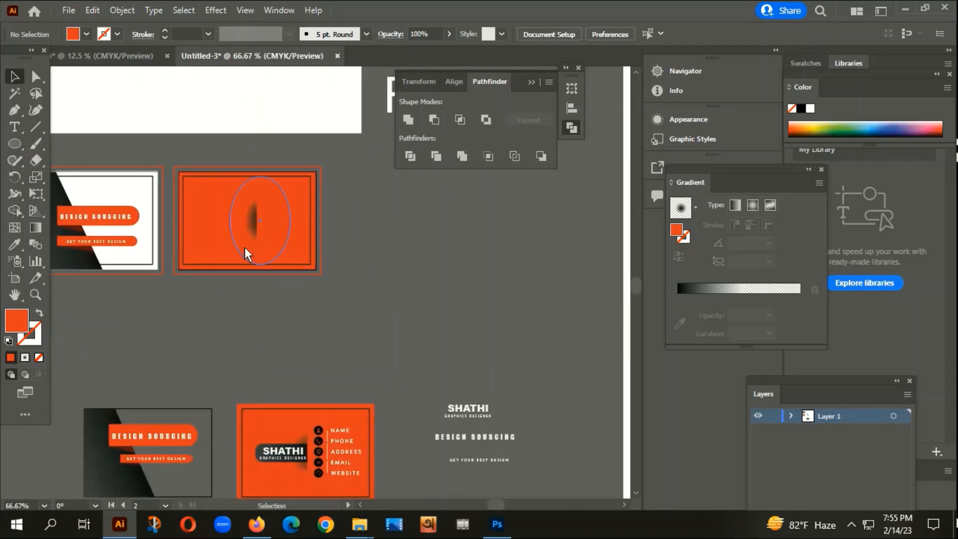
scroll(245, 222, up, 3)
- Draw a wide, low rectangle over the shadow on the back card and centre it horizontally
click(15, 144)
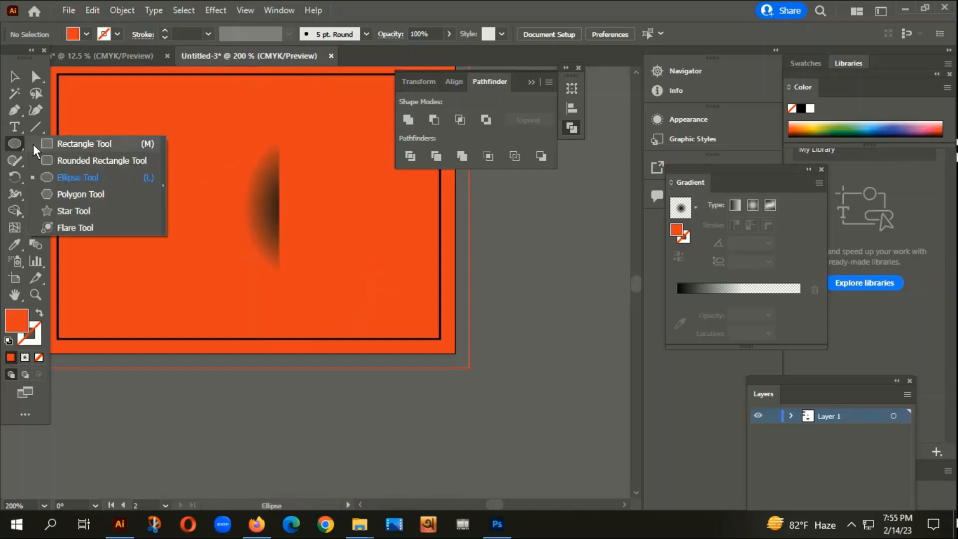
click(75, 145)
scroll(214, 199, up, 1)
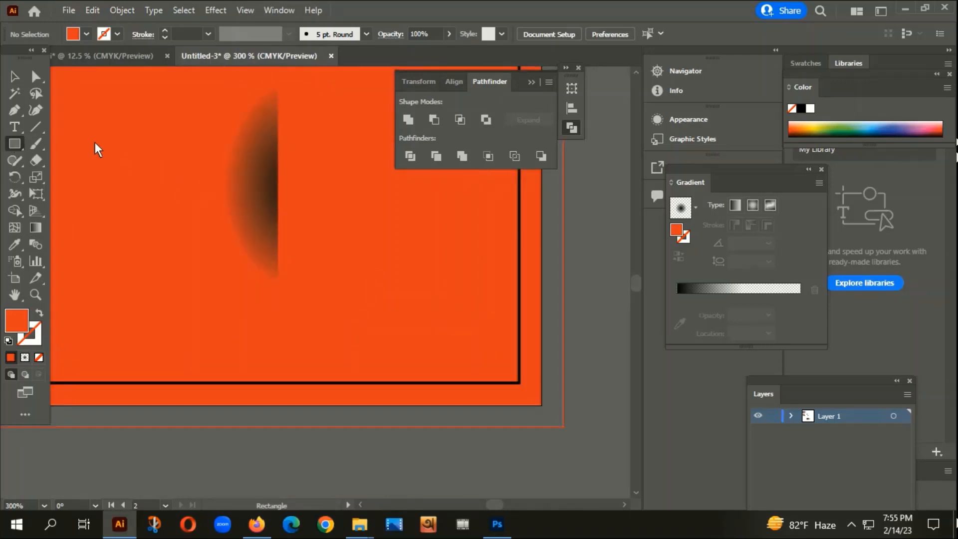
scroll(218, 208, down, 2)
drag(140, 185, 300, 231)
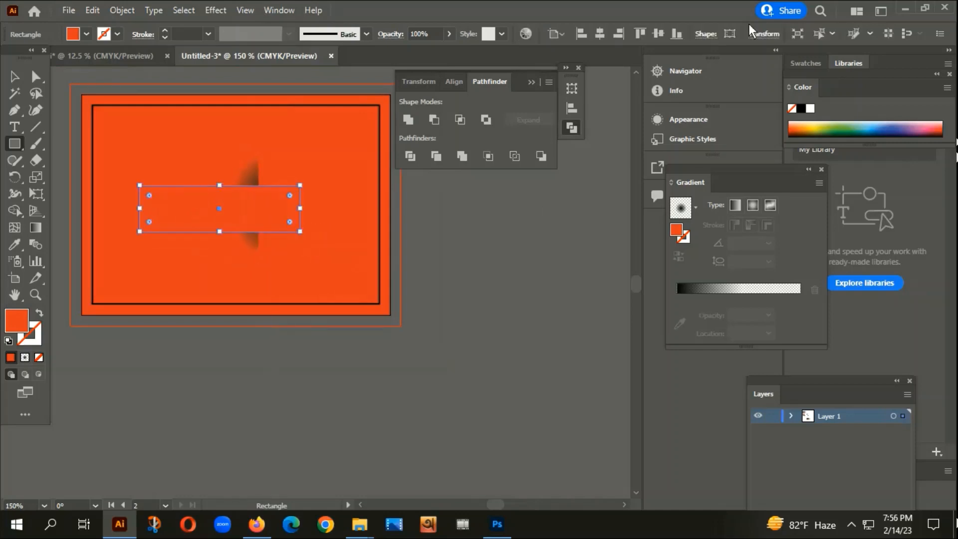
click(600, 34)
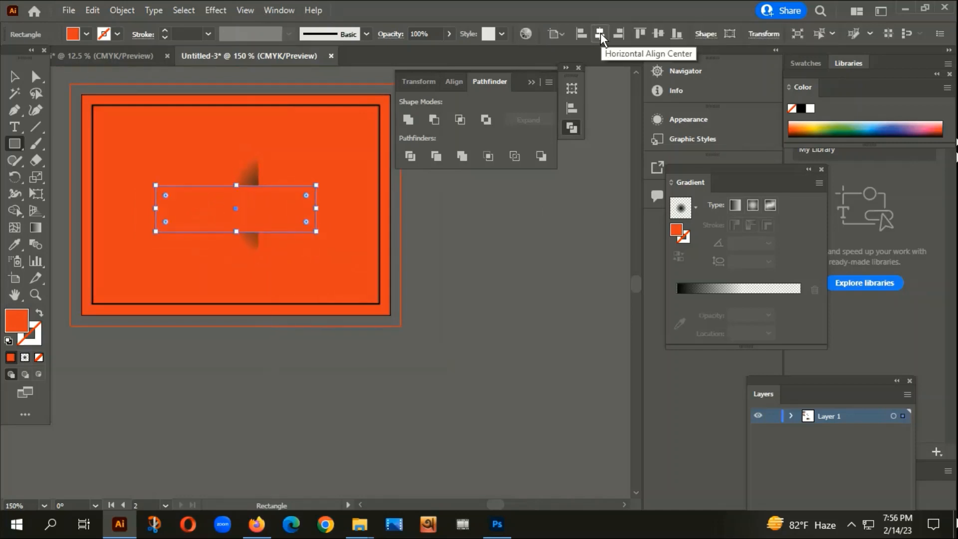
- Fill the new rectangle with the dark linear gradient sampled from the front card's slanted shape
scroll(423, 344, down, 2)
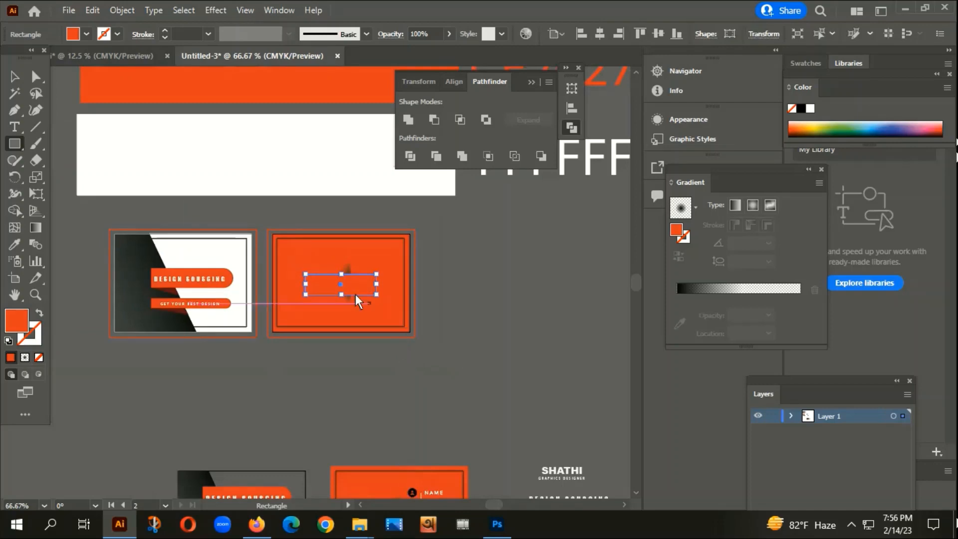
key(i)
click(126, 290)
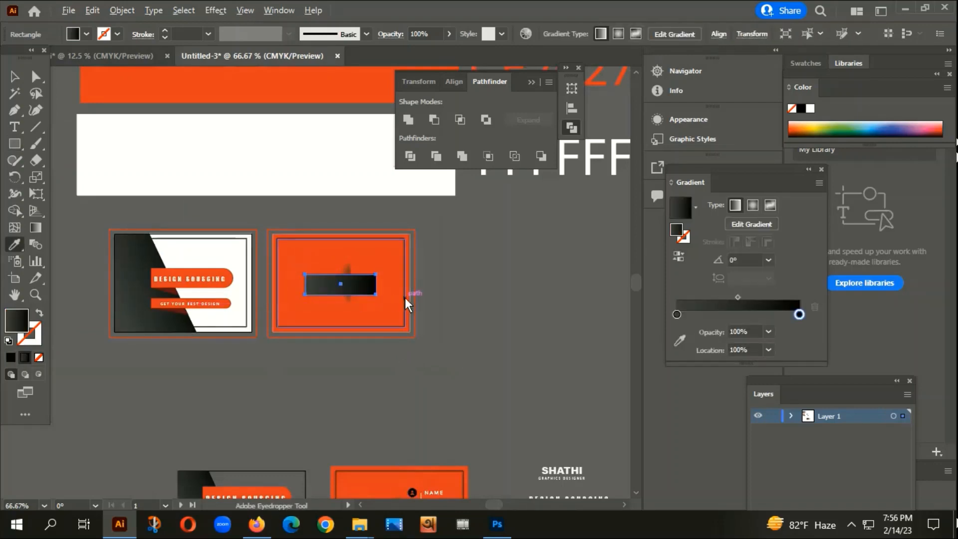
scroll(352, 284, up, 3)
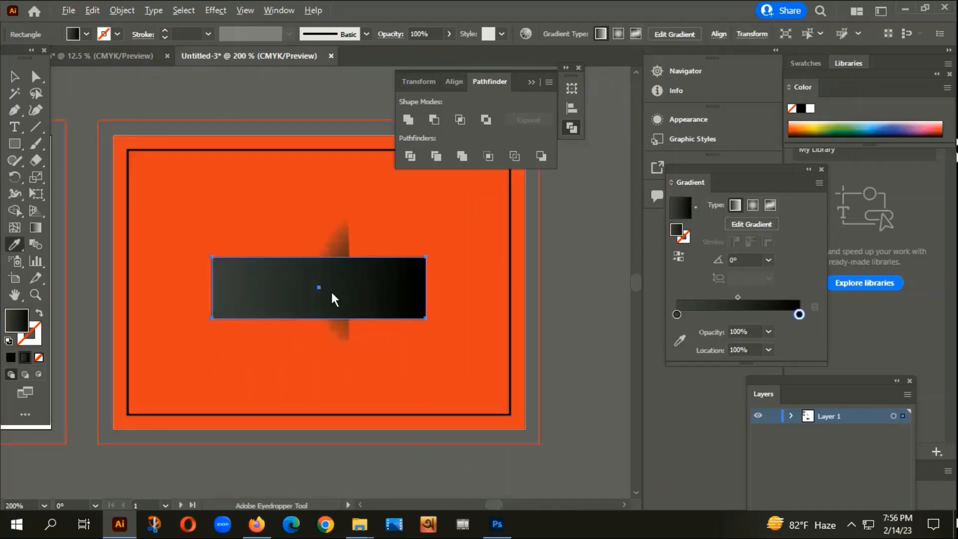
- Try a gradient angle of -90° on the dark bar and return it to 0°
click(768, 261)
click(785, 201)
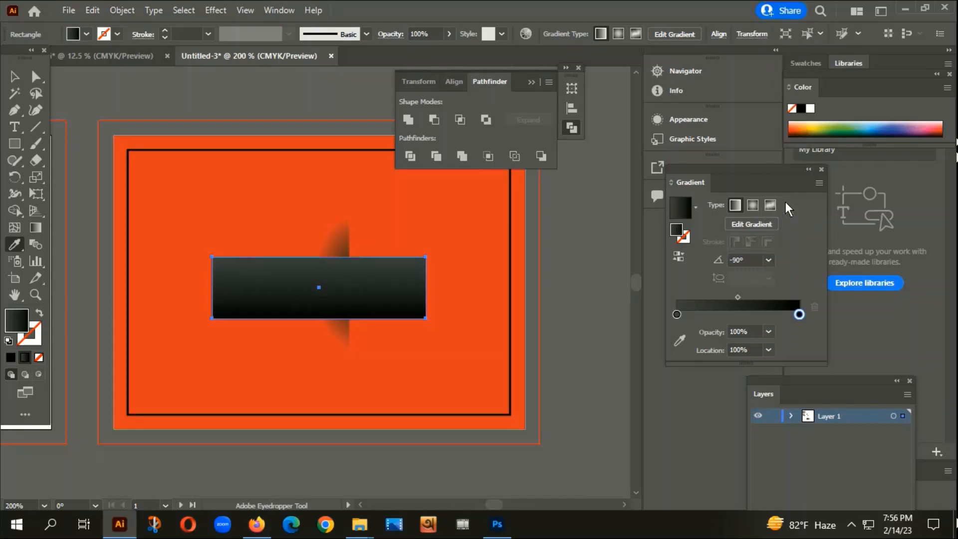
click(769, 260)
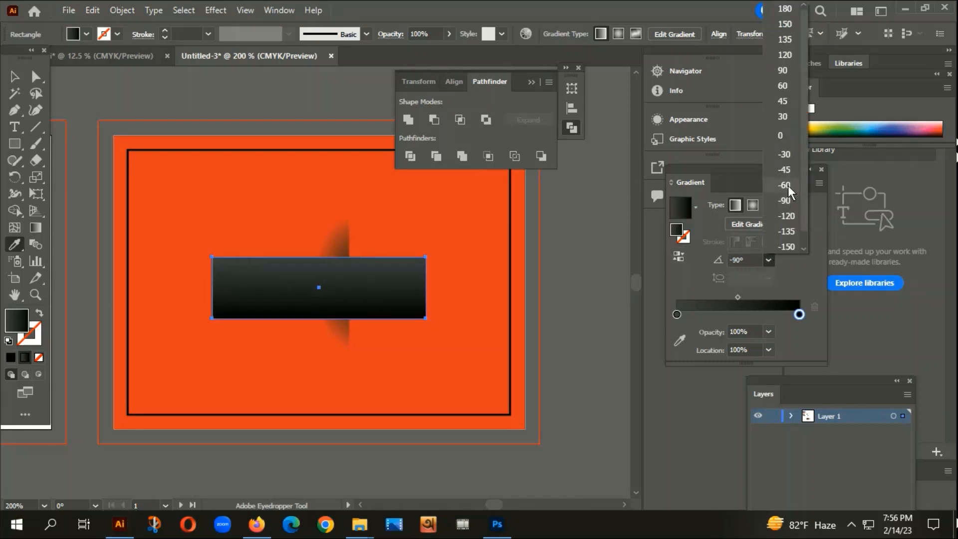
click(794, 136)
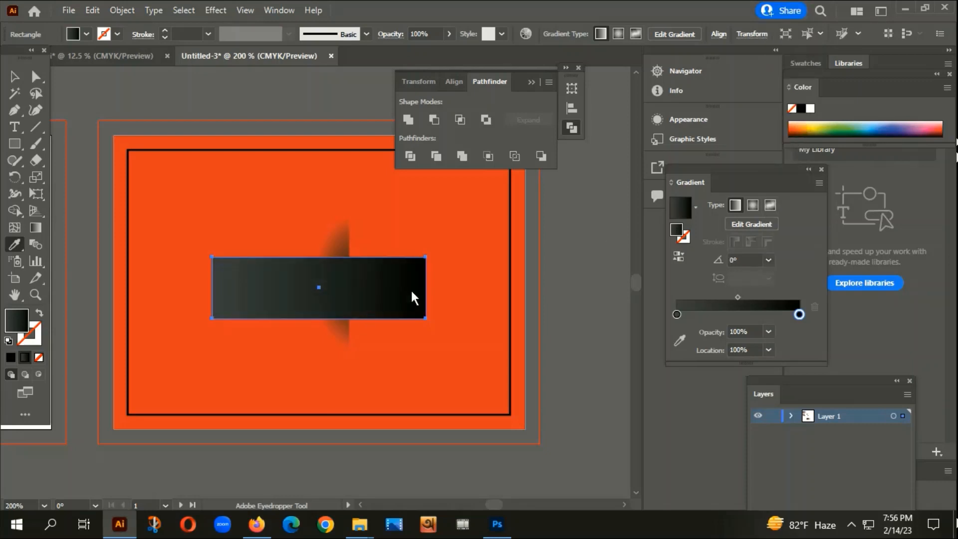
- Round all corners of the dark gradient bar fully to make a pill shape
click(15, 76)
click(35, 79)
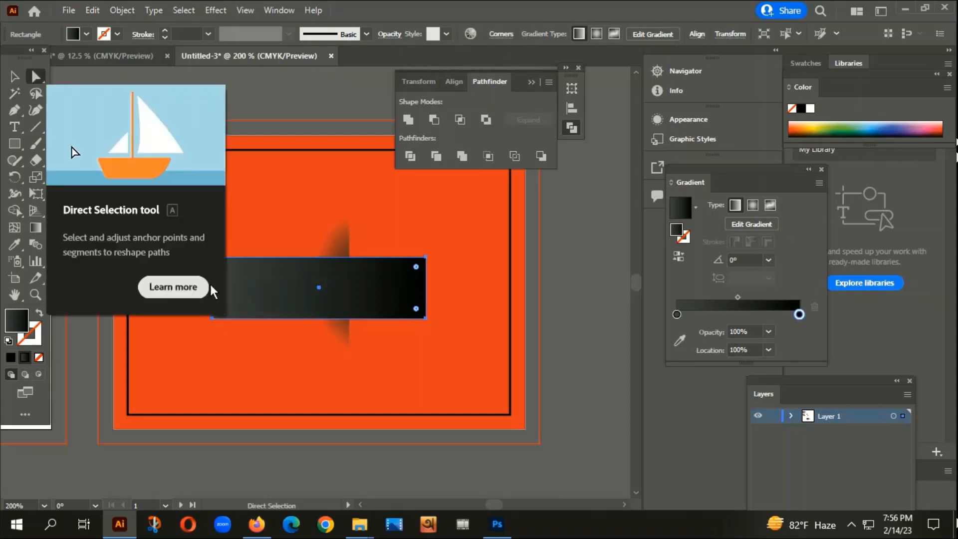
drag(222, 267, 294, 290)
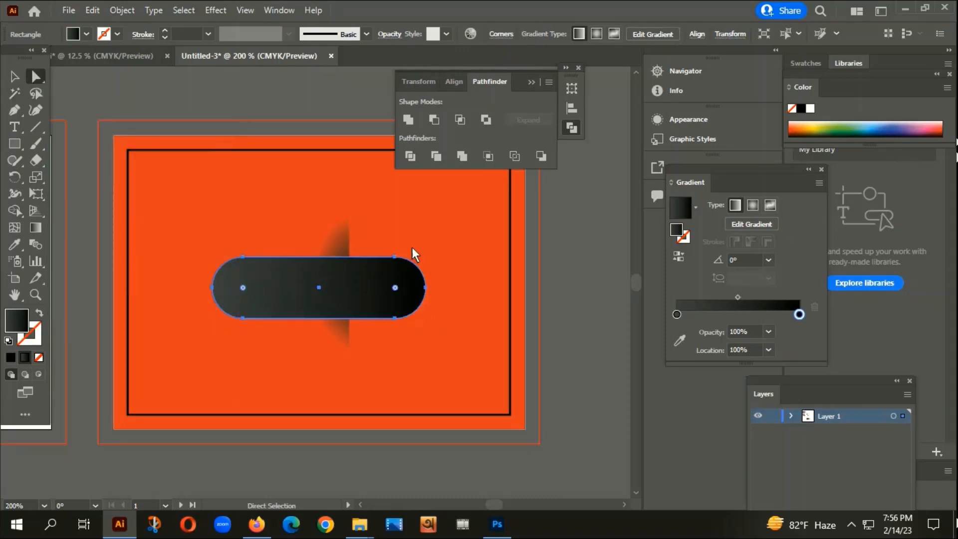
- Try moving the dark pill behind the orange rectangle and undo the change
click(14, 78)
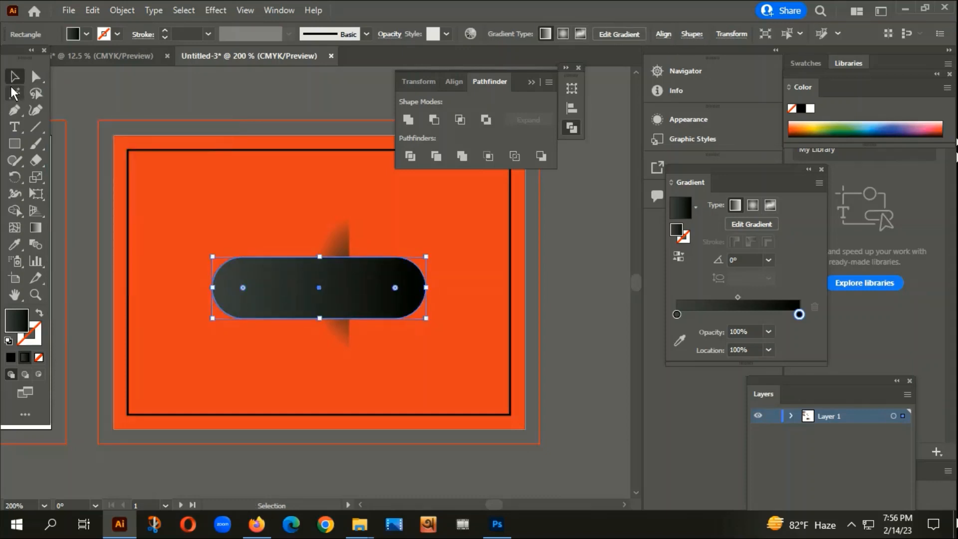
key(Delete)
click(361, 265)
key(a)
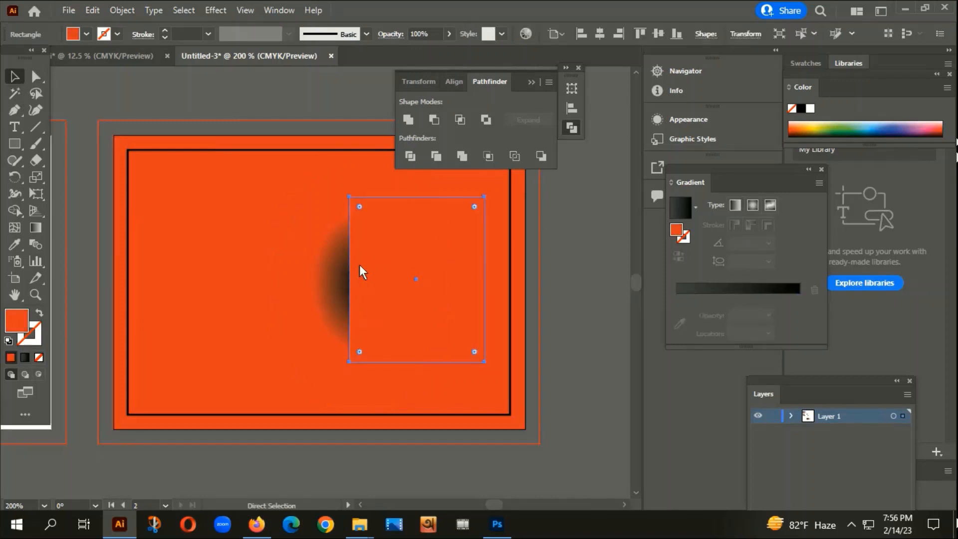
key(period)
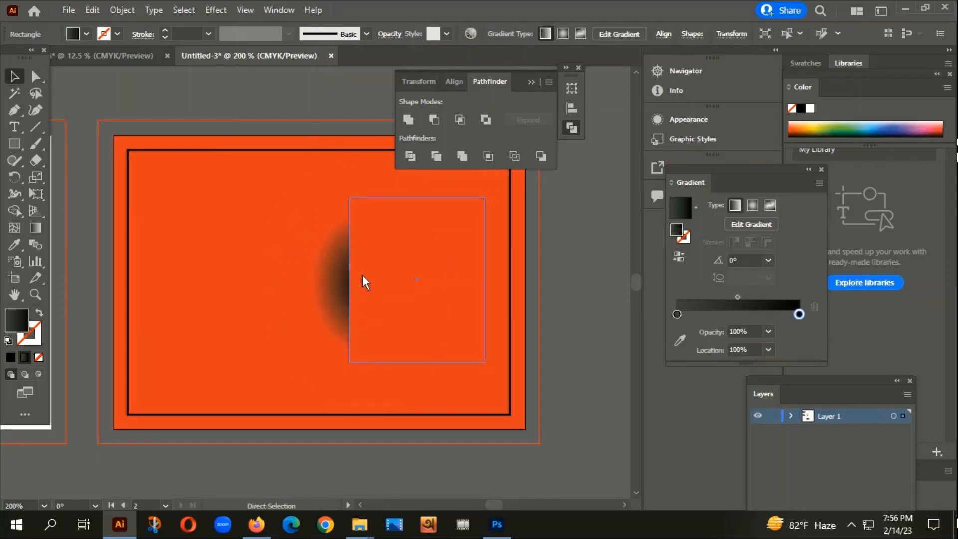
key(ctrl+z)
key(ctrl+z)
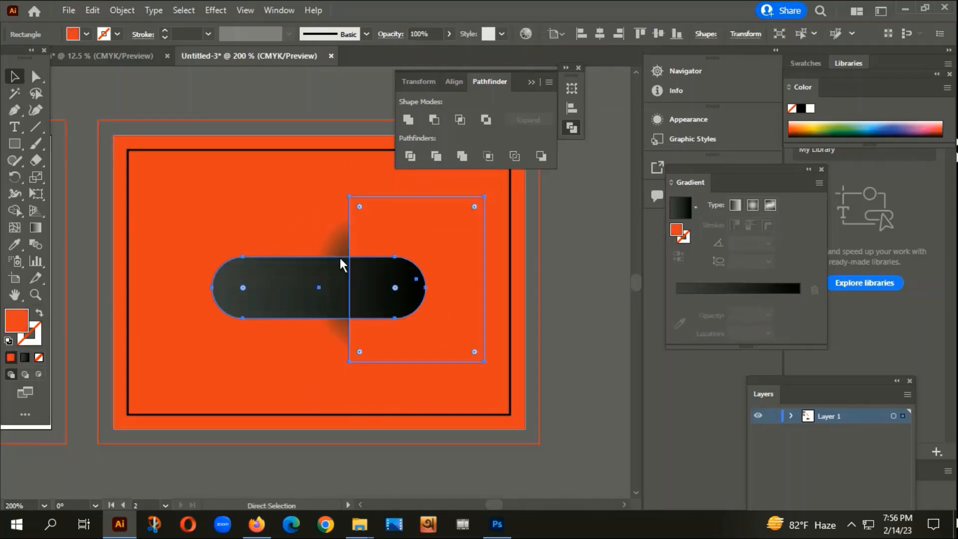
- Move the dark pill behind the orange rectangle, keeping it in front of the blurred shadow
key(a)
click(265, 285)
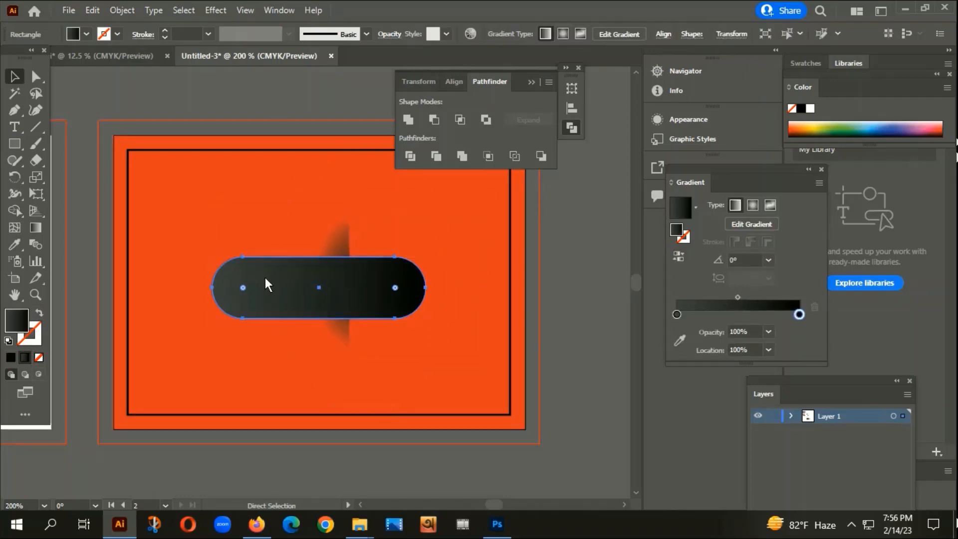
key(Delete)
key(v)
click(367, 254)
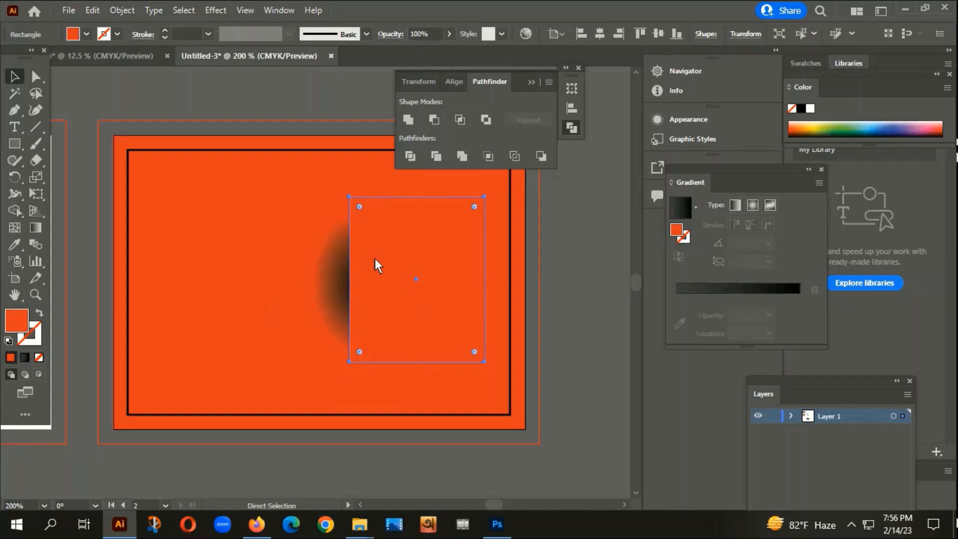
key(ctrl+z)
click(597, 390)
scroll(593, 382, down, 3)
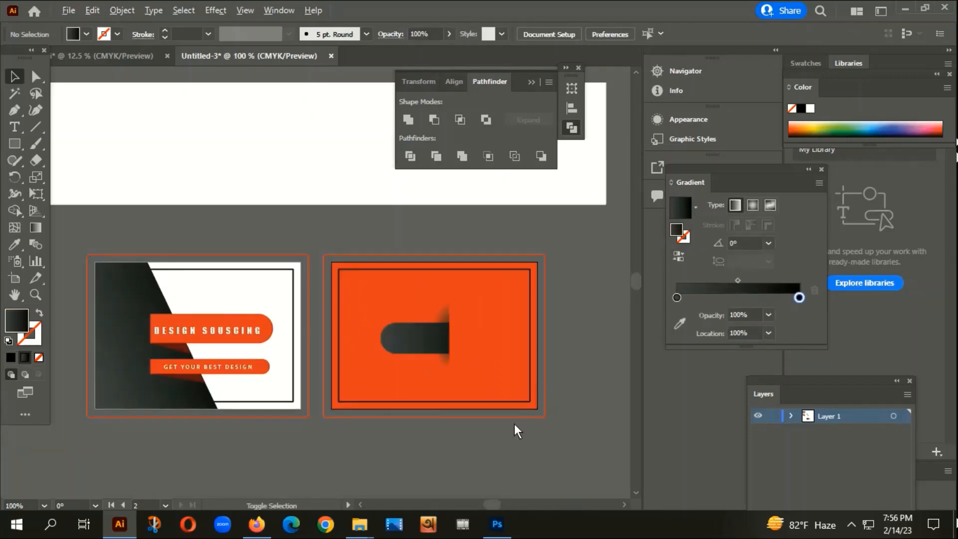
- Shift the dark pill about 0.3 in to the left so more of it extends from the orange rectangle's edge
scroll(402, 358, up, 5)
drag(430, 299, 378, 295)
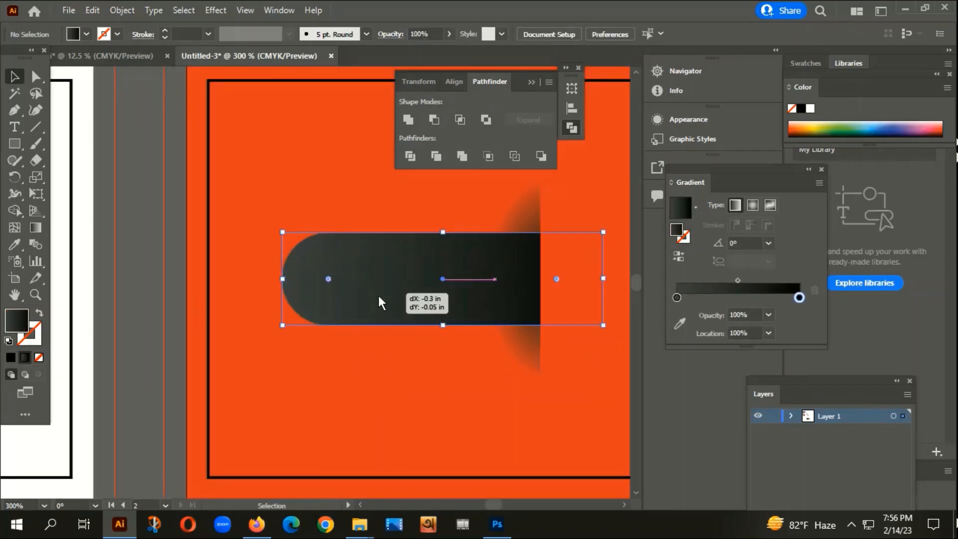
scroll(378, 295, down, 2)
click(391, 443)
scroll(388, 448, down, 2)
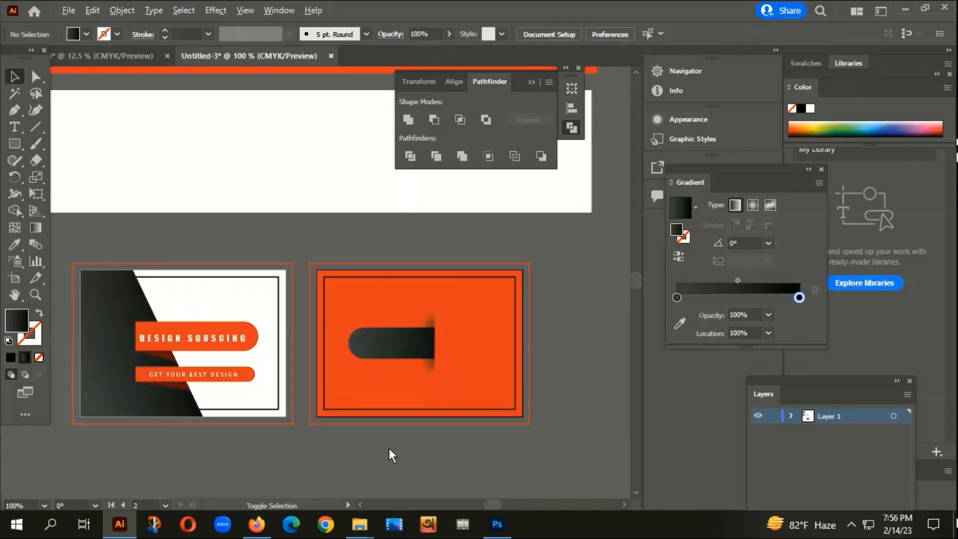
- Move the white name and GRAPHICS DESIGNER text from beside the reference cards onto the dark pill and bring it to the front
drag(388, 448, 272, 335)
scroll(271, 330, down, 4)
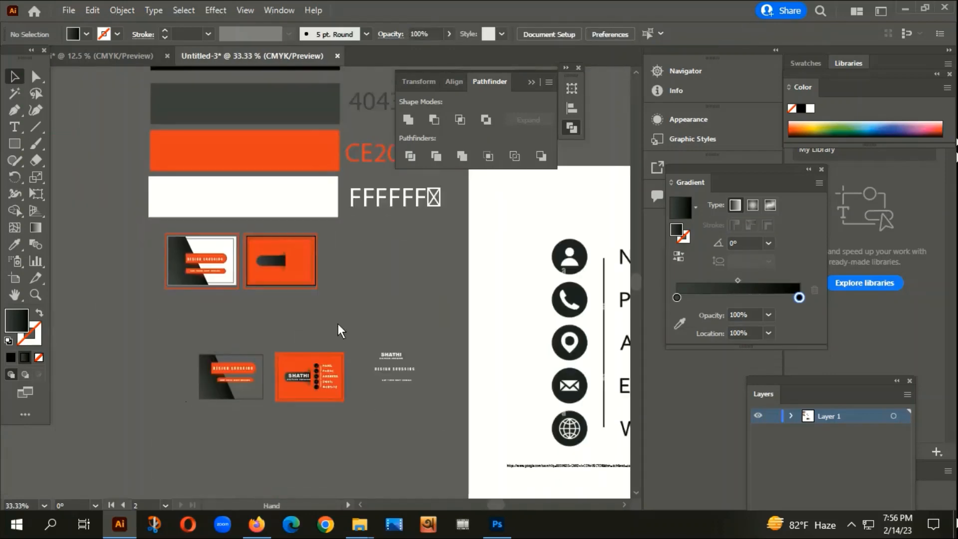
scroll(353, 331, up, 3)
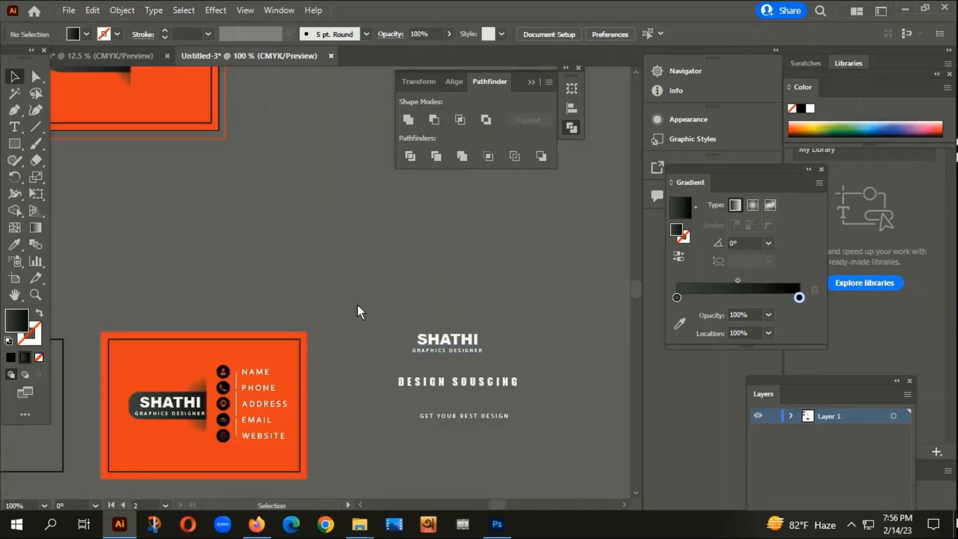
drag(451, 346, 282, 220)
right_click(282, 220)
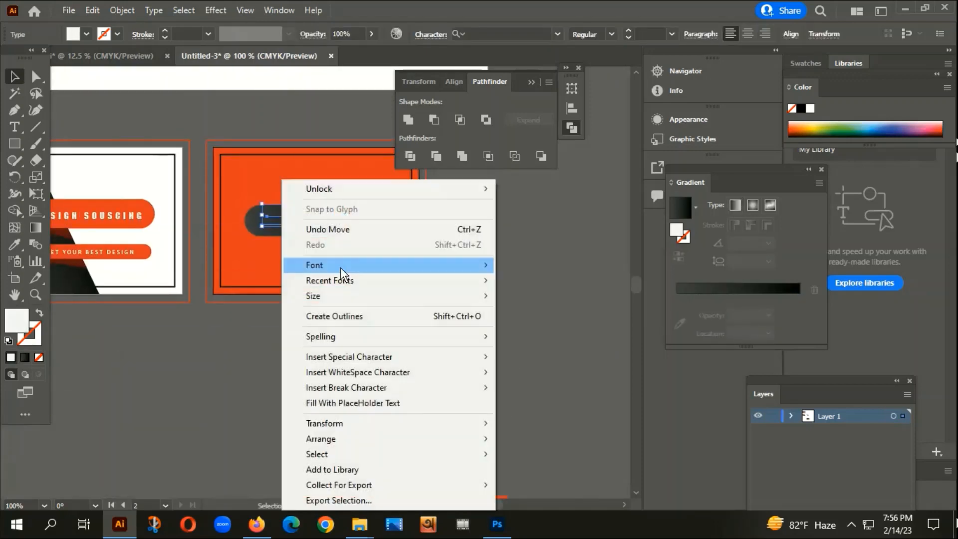
mouse_move(370, 439)
click(545, 441)
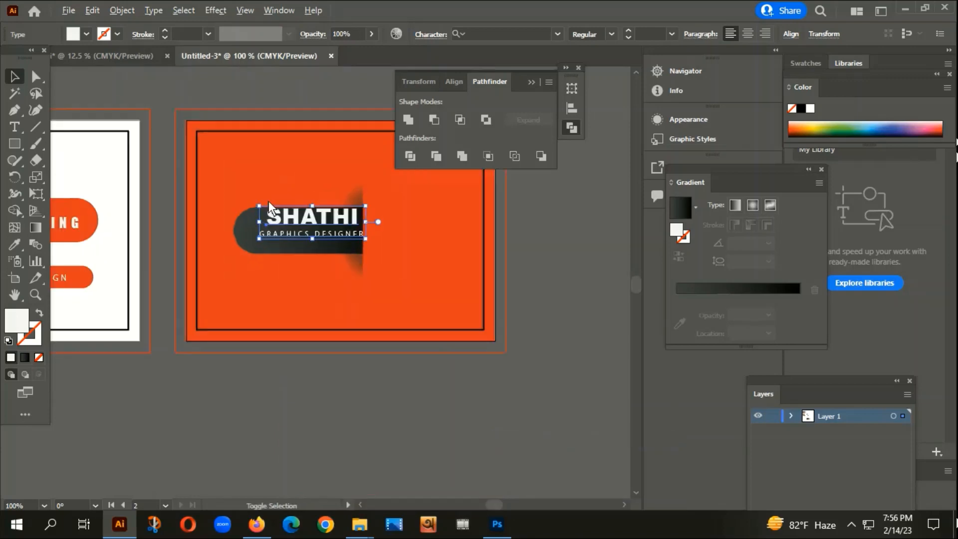
- Reposition the white name and job title text so it sits centered within the dark pill
key(ctrl+plus)
key(ctrl+plus)
key(ctrl+plus)
drag(321, 238, 309, 259)
key(ctrl+minus)
key(ctrl+minus)
key(ctrl+minus)
key(ctrl+minus)
click(352, 343)
- Examine the contact icon sheet and the color swatches placed beside the business cards
scroll(358, 349, down, 1)
drag(511, 342, 176, 206)
scroll(284, 170, up, 2)
scroll(280, 166, down, 1)
scroll(324, 308, down, 2)
scroll(419, 328, down, 2)
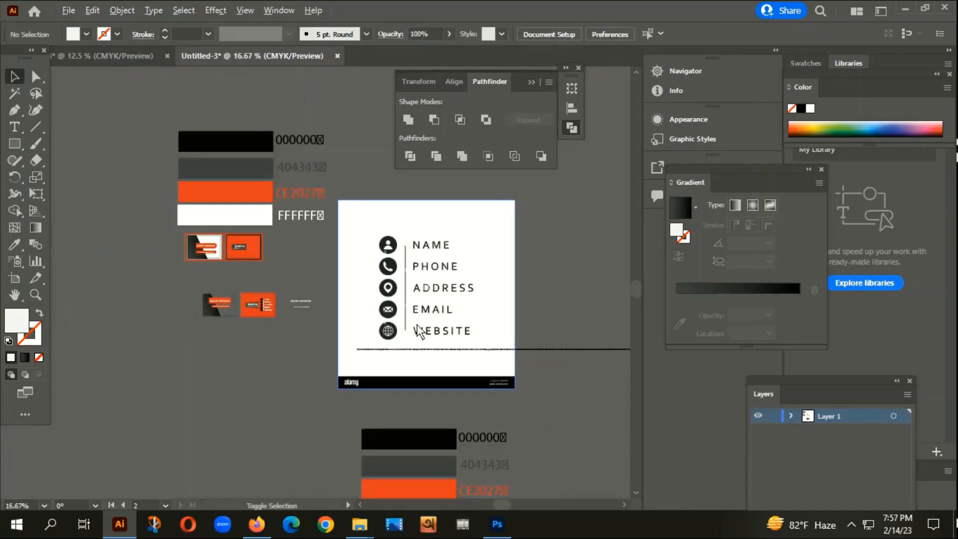
drag(503, 390, 392, 342)
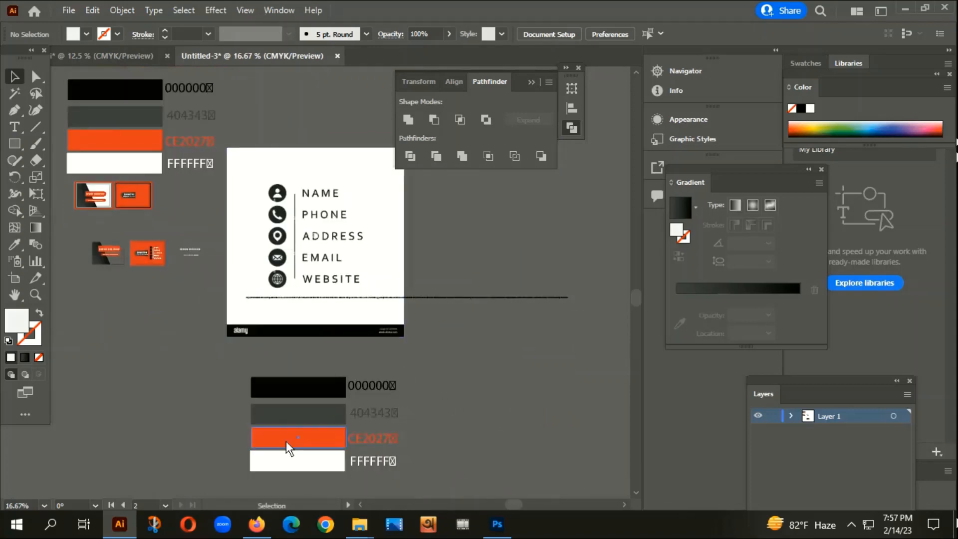
- Switch to Firefox and look through the BUSINESS CARD I CON VECTOR image results and the YouTube tutorial's description
click(255, 531)
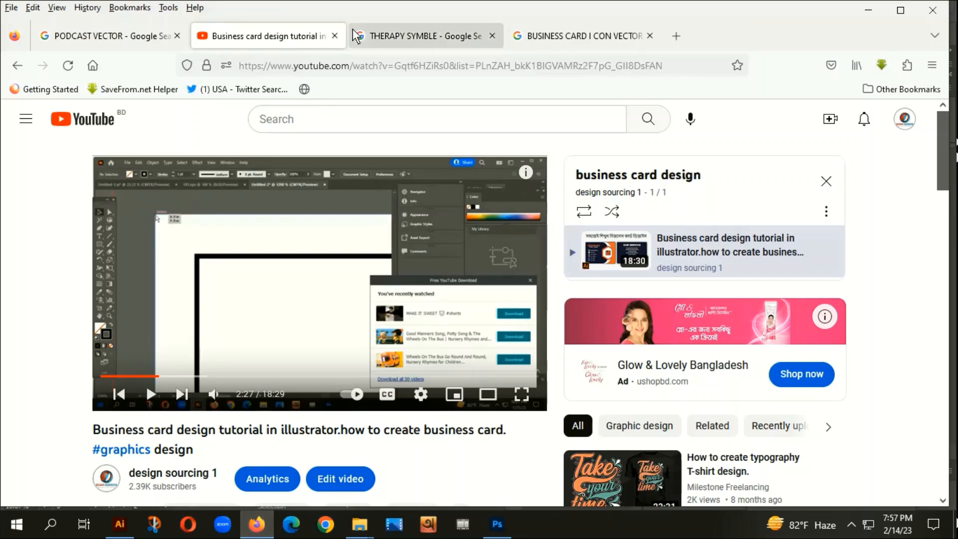
click(557, 40)
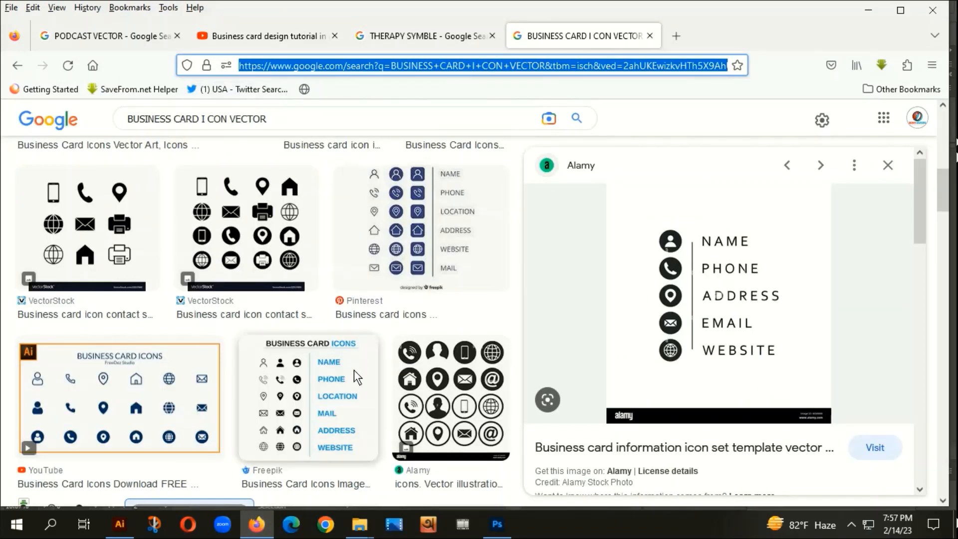
scroll(353, 370, down, 4)
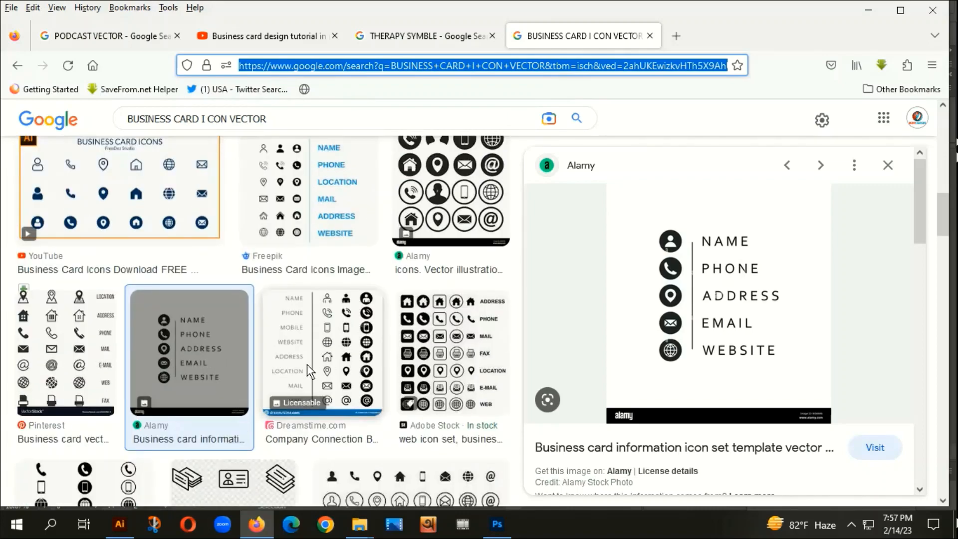
scroll(307, 364, down, 4)
scroll(287, 401, down, 5)
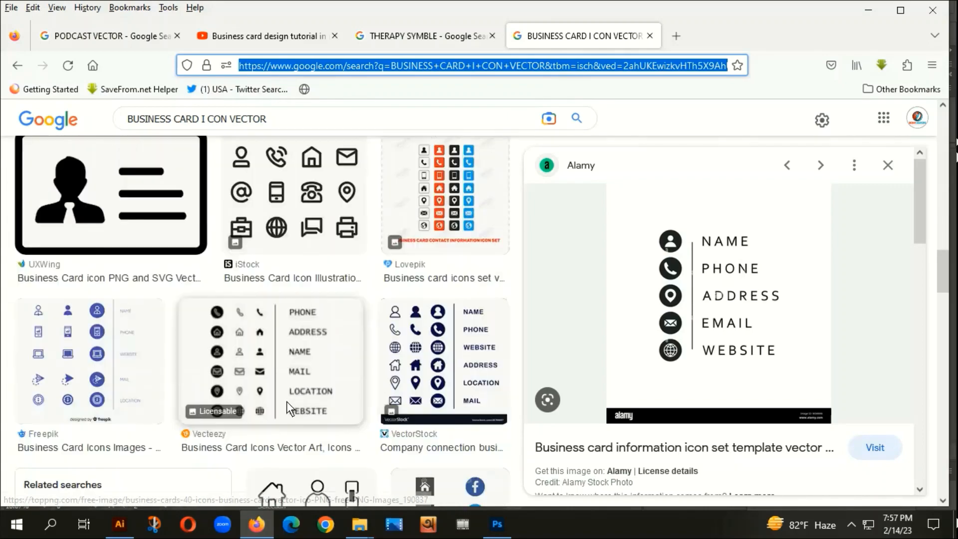
scroll(353, 274, up, 1)
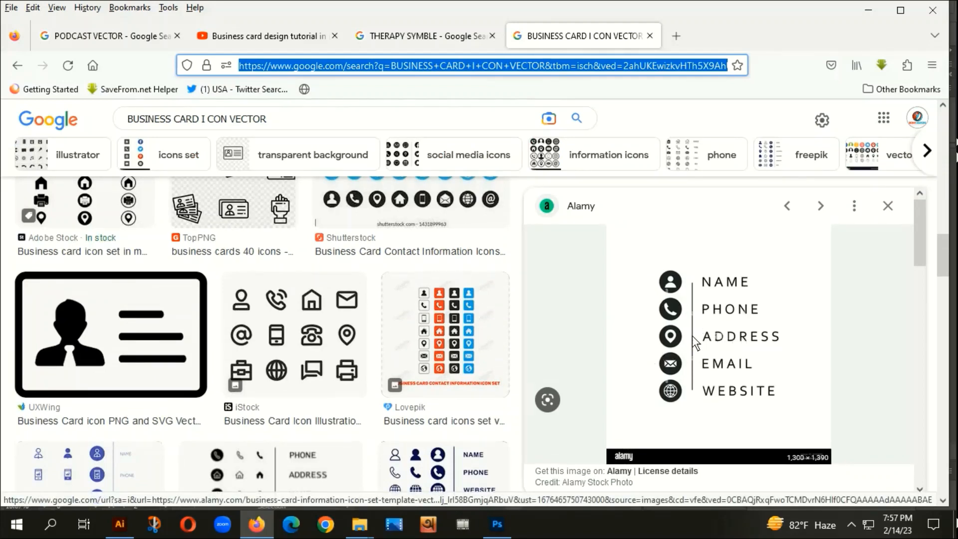
click(259, 40)
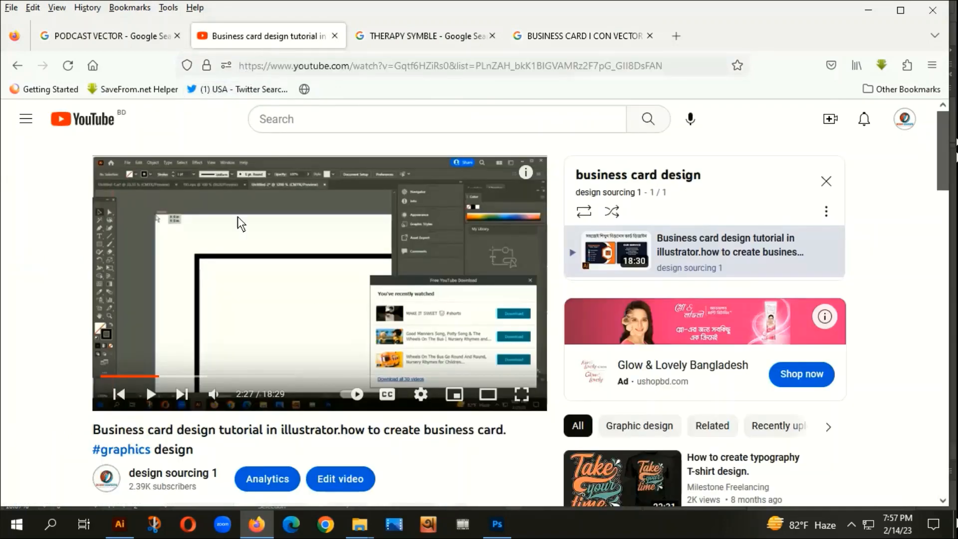
scroll(244, 448, down, 5)
scroll(229, 397, up, 5)
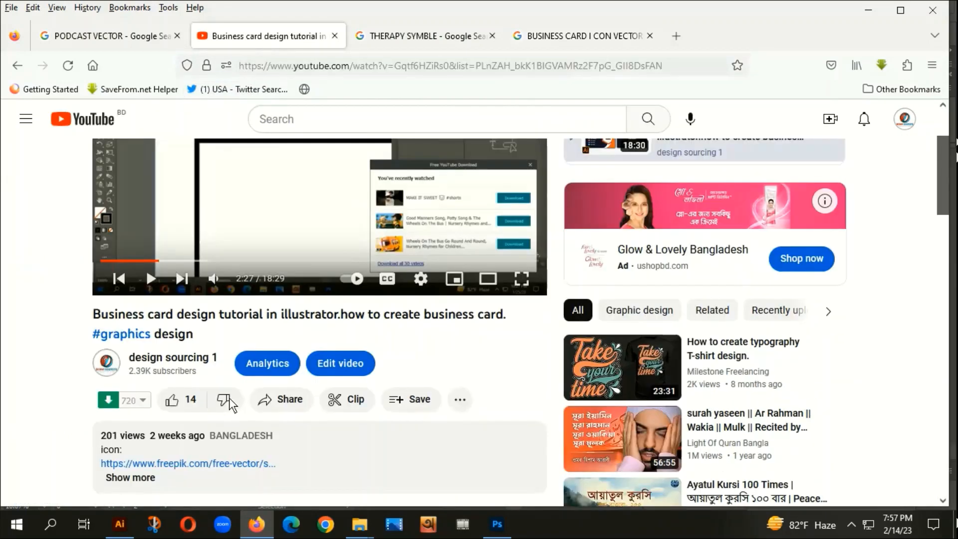
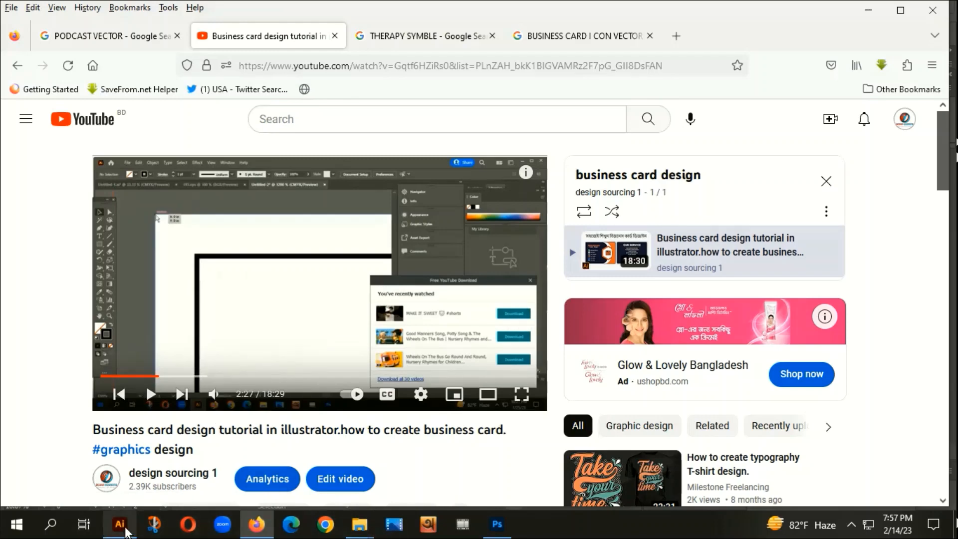
- Copy the Alamy contact icon image from the search results and paste it into Illustrator, below and left of the existing artwork
click(581, 36)
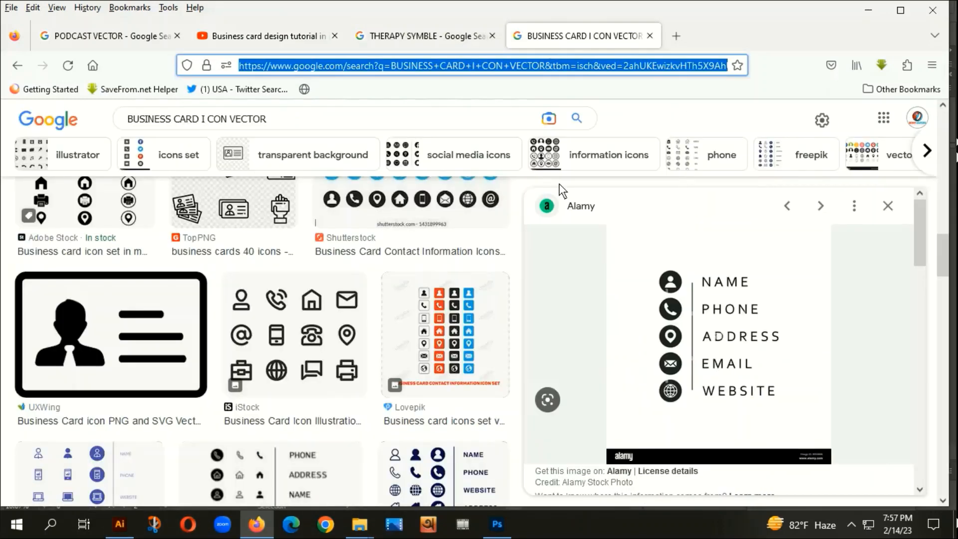
right_click(688, 276)
click(728, 210)
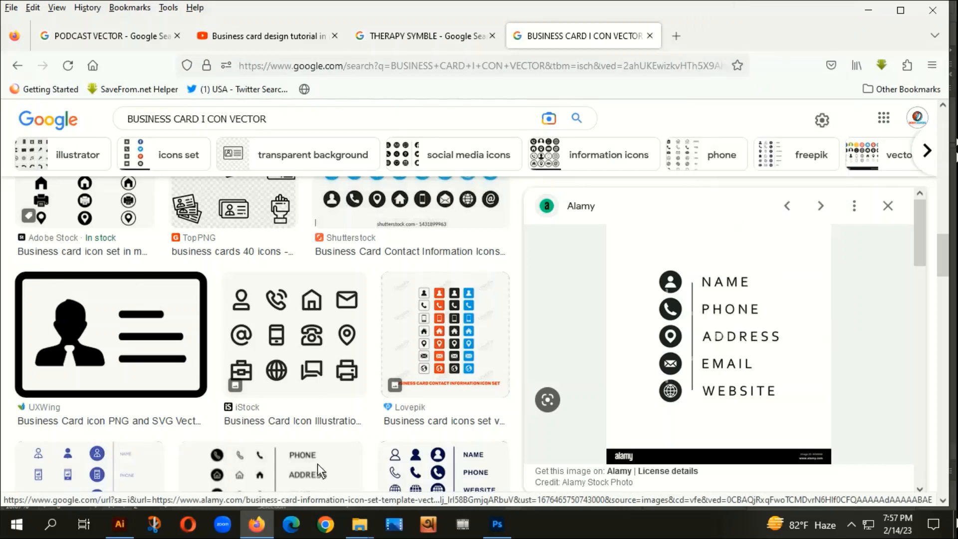
click(120, 523)
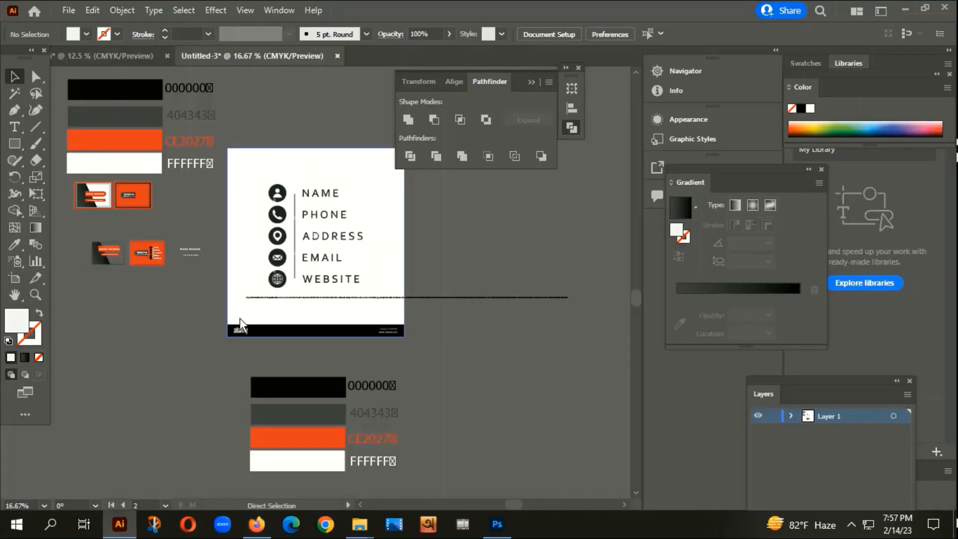
key(ctrl+v)
key(ctrl+minus)
key(ctrl+minus)
drag(366, 289, 157, 394)
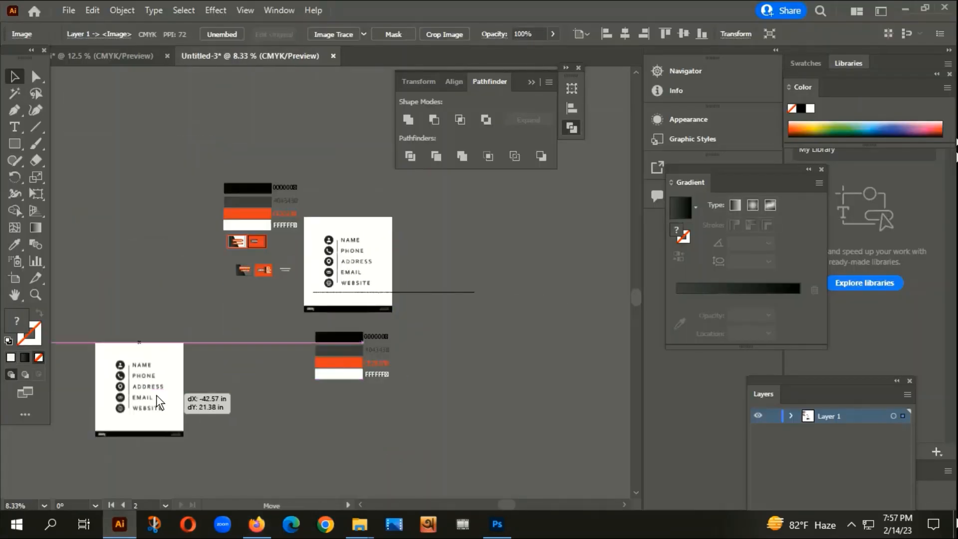
drag(106, 437, 194, 375)
- Trace the pasted icon image with the default Image Trace preset, expand the result and ungroup it
scroll(209, 344, up, 2)
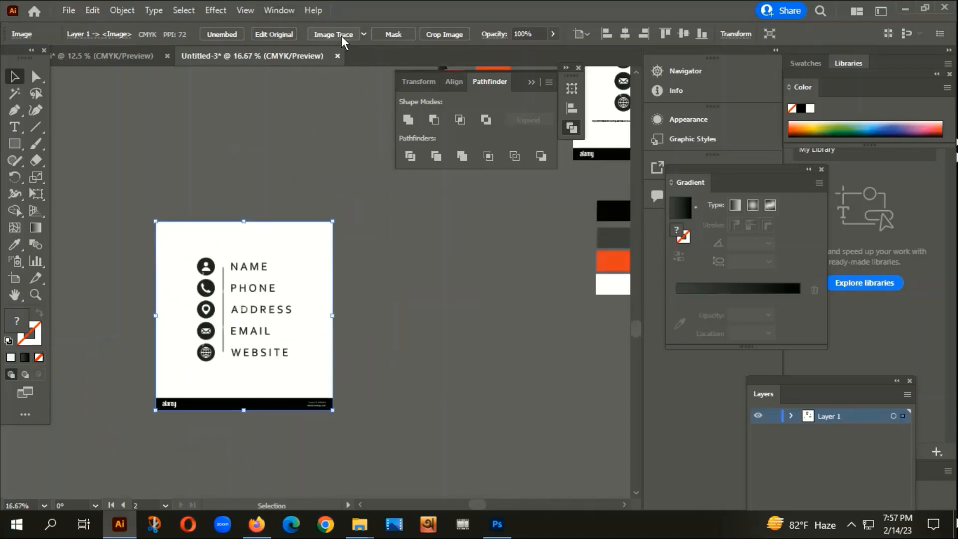
click(327, 33)
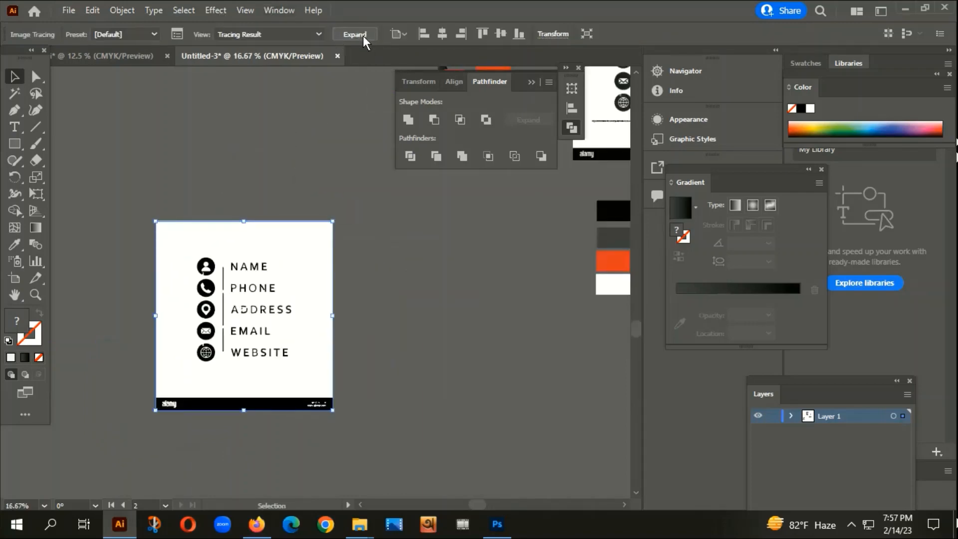
click(363, 35)
right_click(258, 182)
click(303, 297)
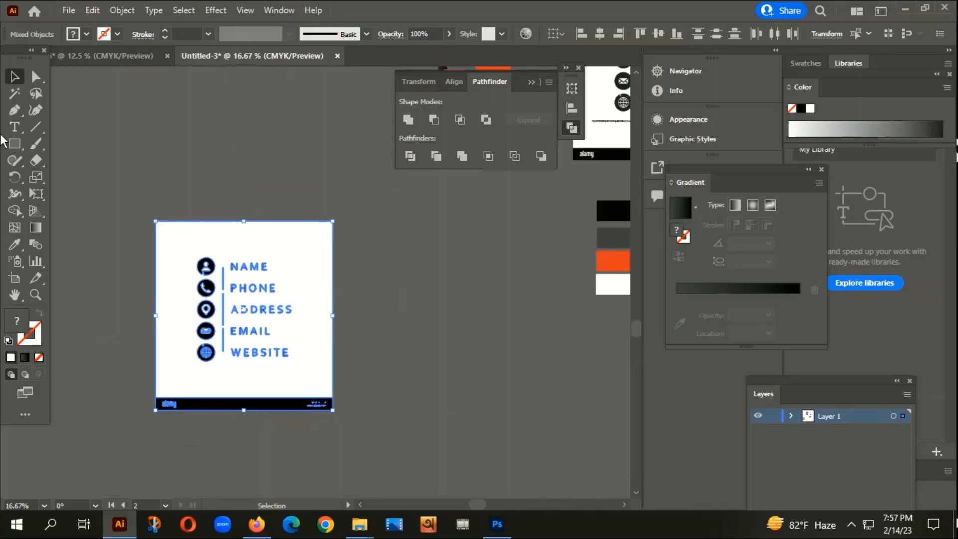
- Select all white areas of the traced icon sheet with the Magic Wand and delete them
click(15, 94)
scroll(204, 291, up, 2)
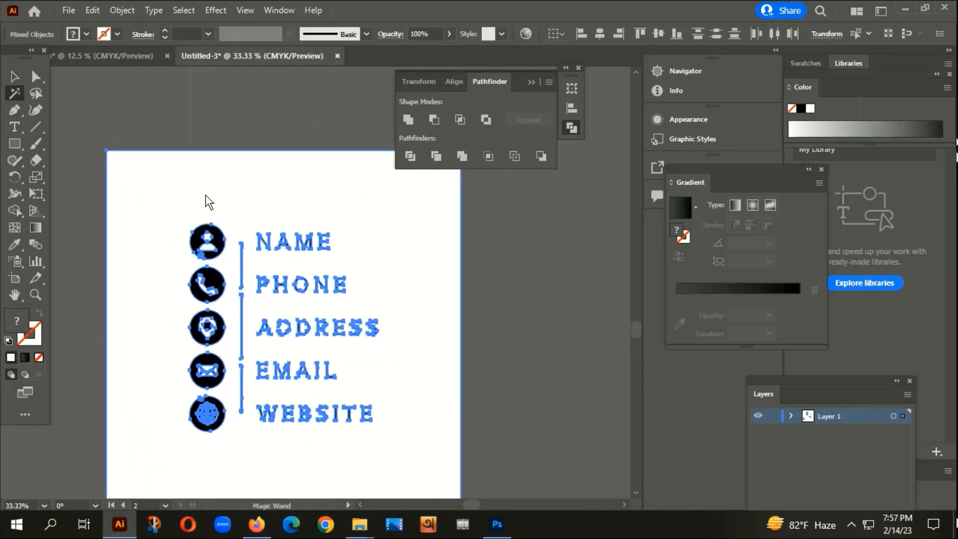
click(204, 246)
click(15, 77)
scroll(225, 156, down, 3)
click(234, 172)
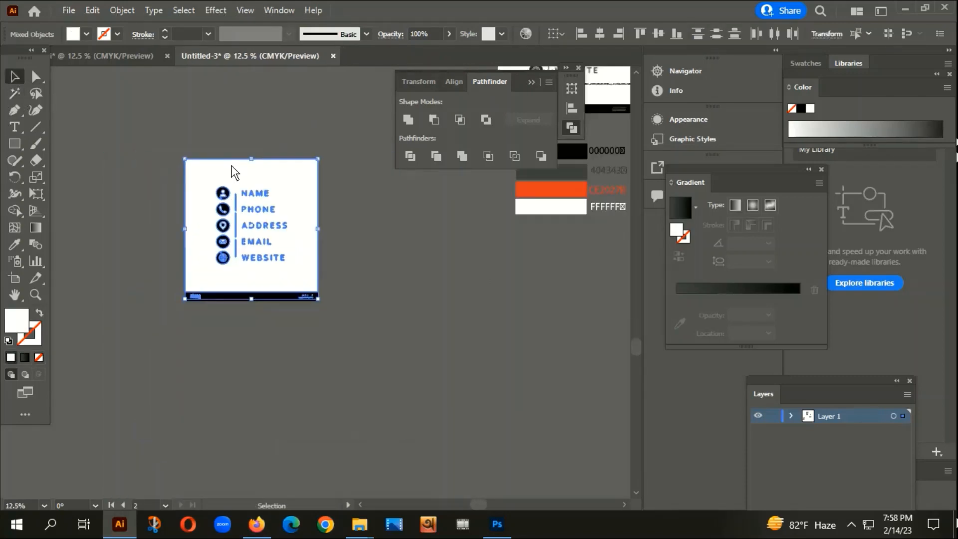
key(Delete)
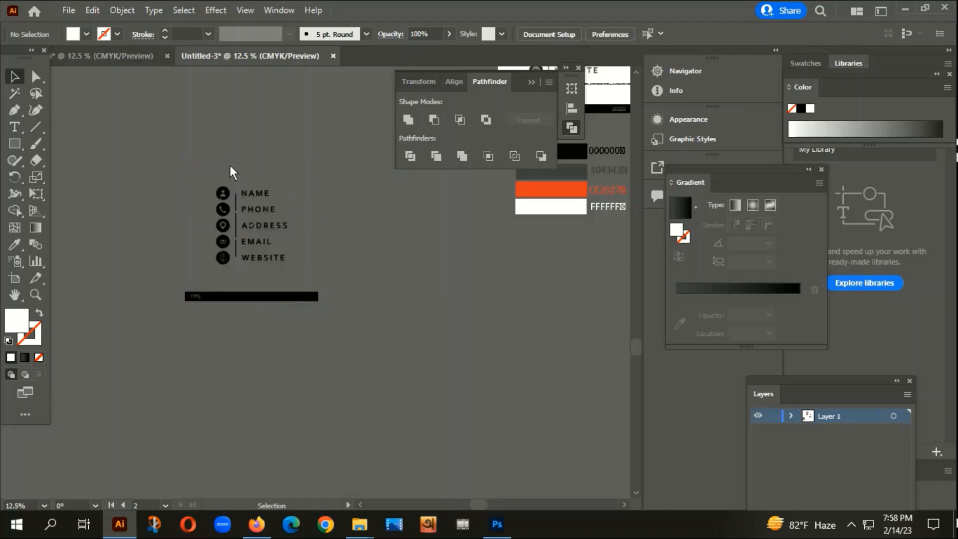
- Draw a closed Pen patch over the notch in the upper edge of the website icon's circle, following its curve
scroll(207, 195, up, 6)
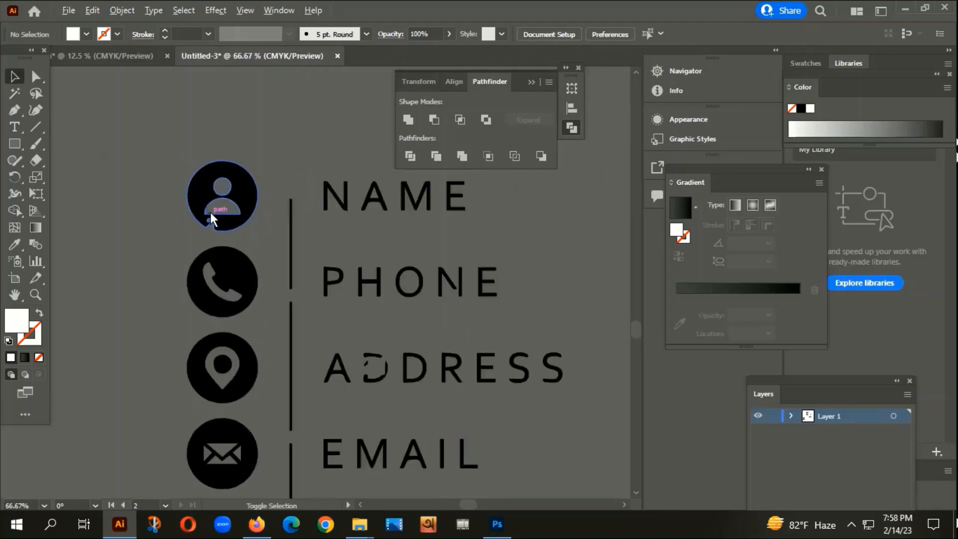
scroll(309, 184, down, 4)
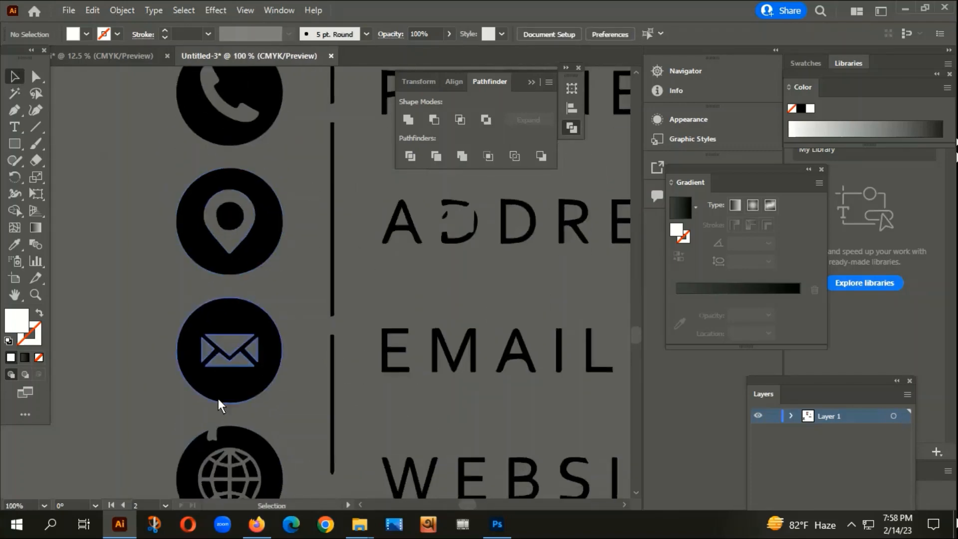
scroll(286, 262, down, 3)
scroll(235, 249, up, 5)
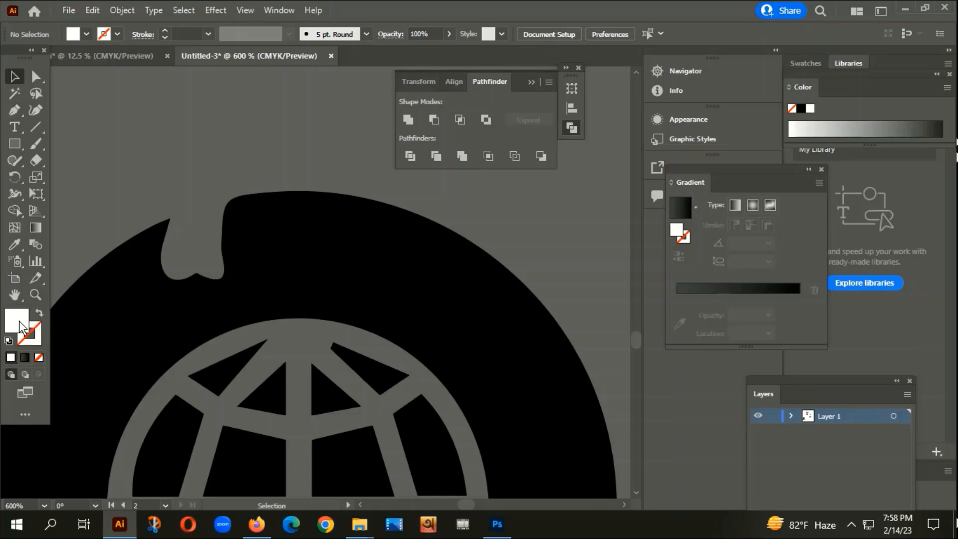
click(15, 112)
click(129, 238)
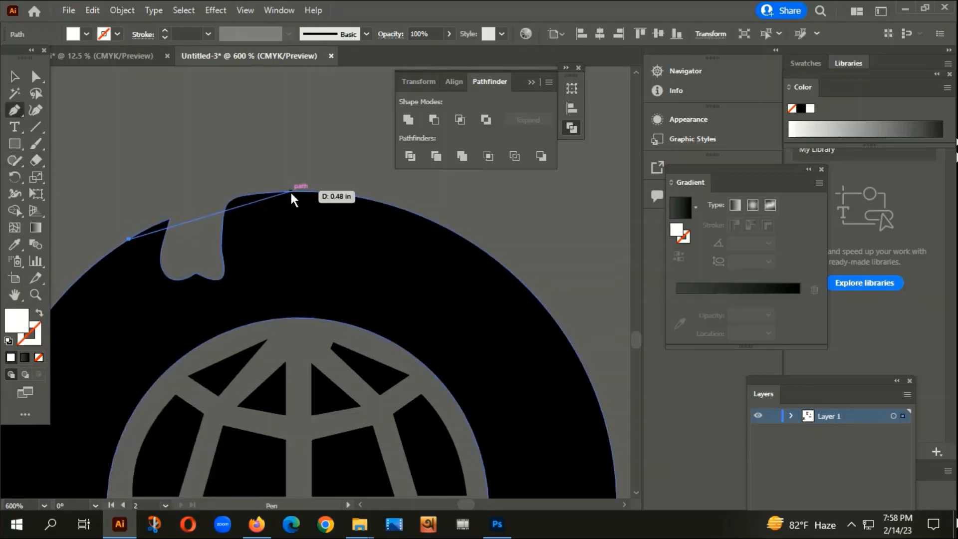
drag(291, 191, 396, 189)
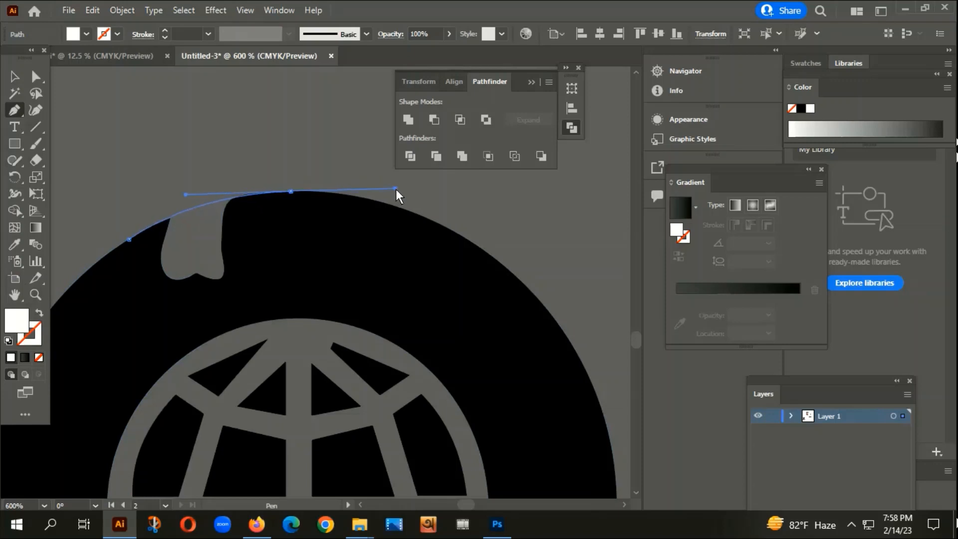
drag(291, 191, 293, 236)
click(294, 239)
click(237, 270)
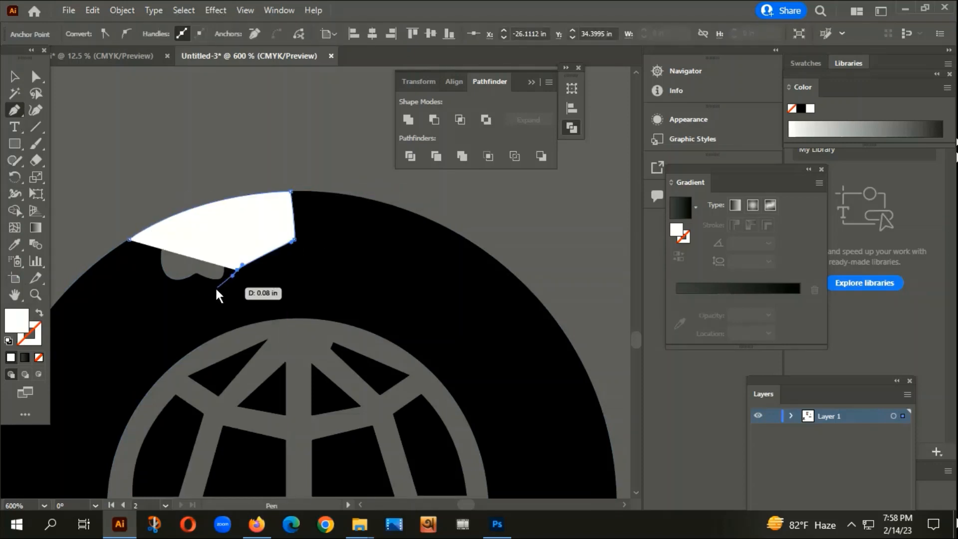
click(216, 289)
click(168, 298)
click(142, 259)
click(128, 239)
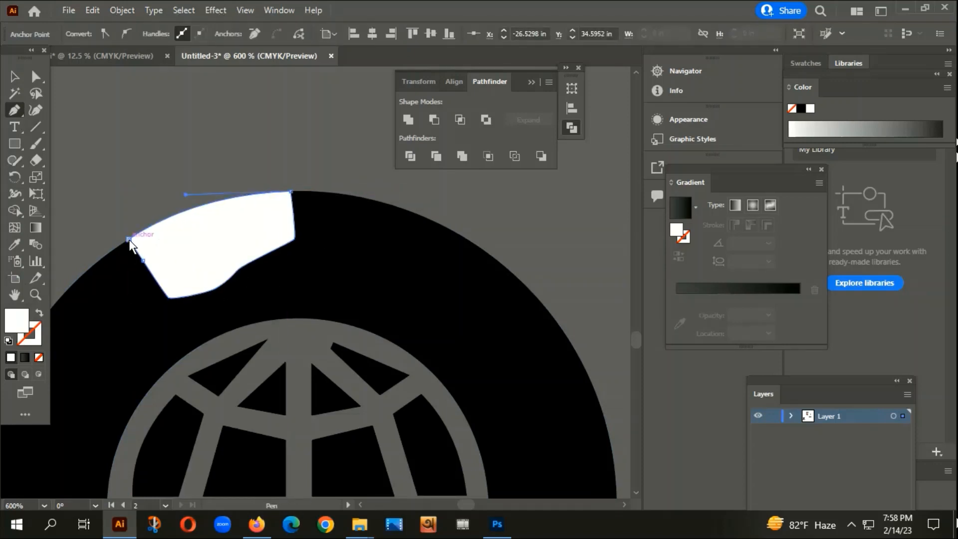
- Fill the patch on the website icon with black sampled from the icon's circle
click(14, 76)
click(137, 150)
click(195, 260)
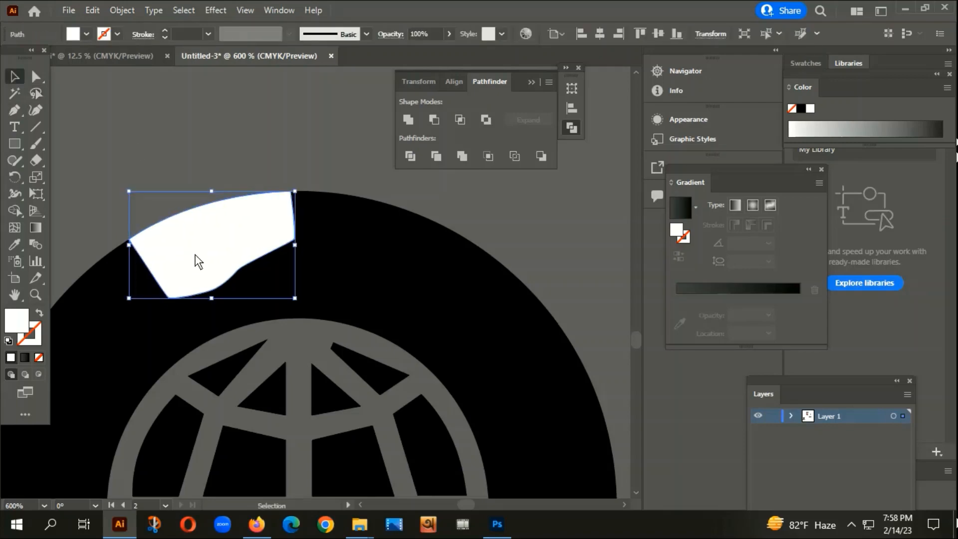
key(i)
click(374, 278)
click(14, 76)
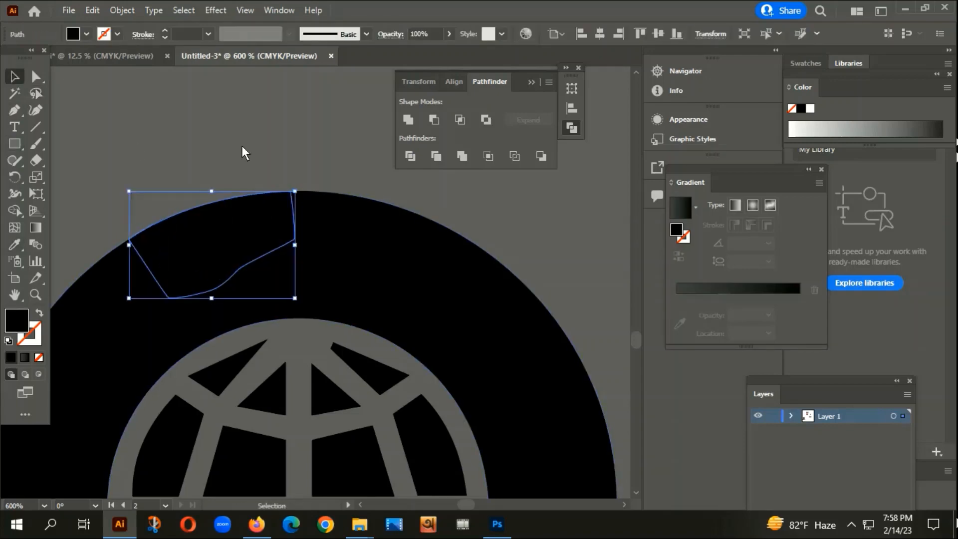
drag(241, 147, 257, 220)
- Start a Pen path on the edge of the name icon's circle, just left of the notch in its lower edge
scroll(255, 215, down, 4)
scroll(261, 227, up, 2)
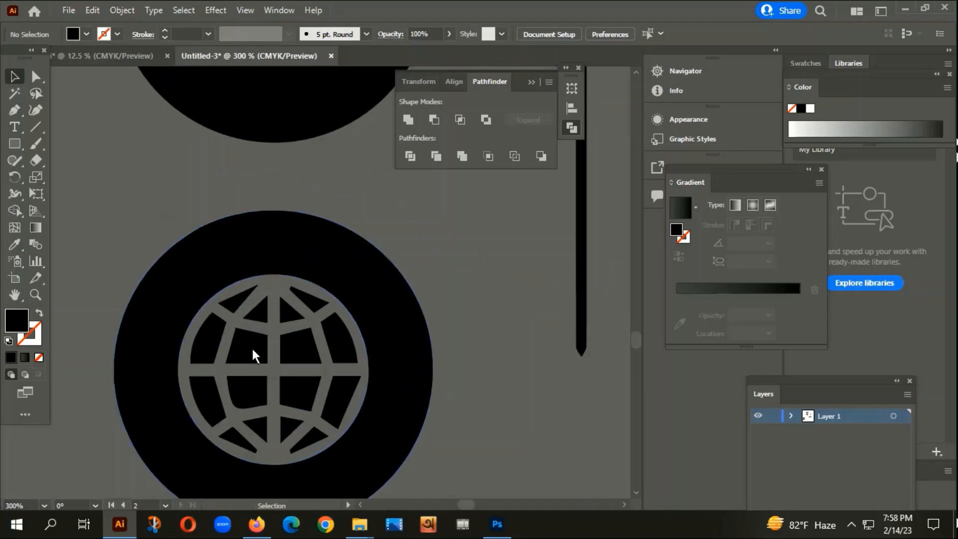
scroll(348, 460, down, 2)
drag(366, 303, 328, 433)
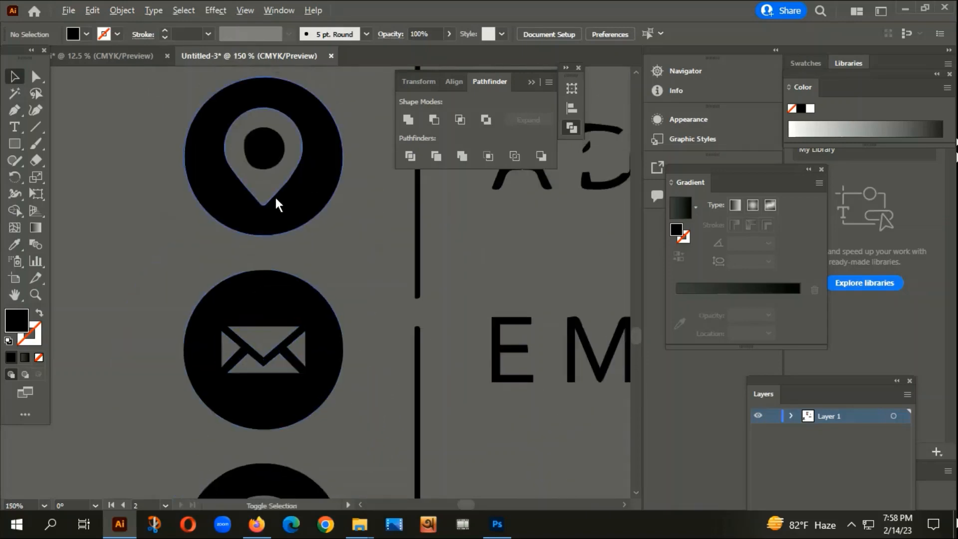
drag(294, 176, 277, 392)
drag(249, 223, 250, 293)
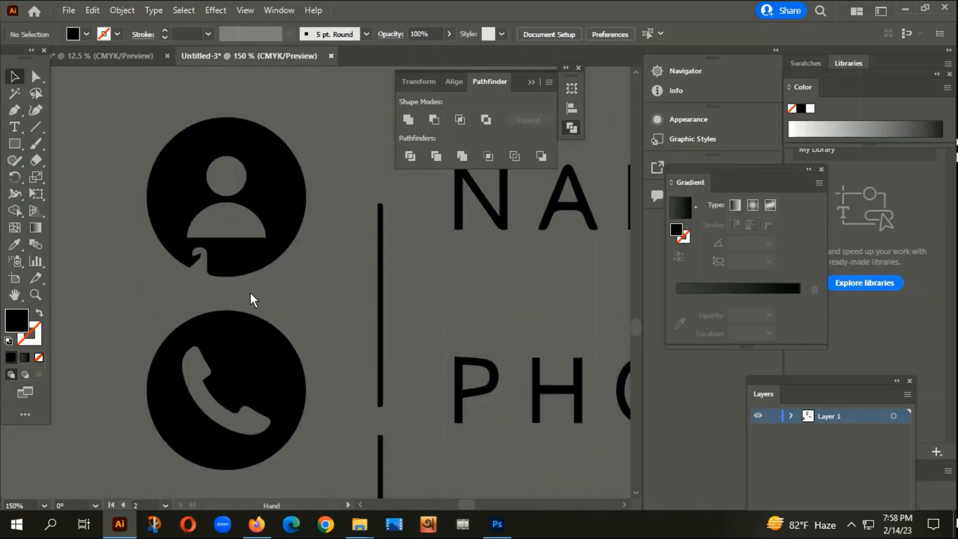
scroll(196, 247, up, 3)
click(14, 110)
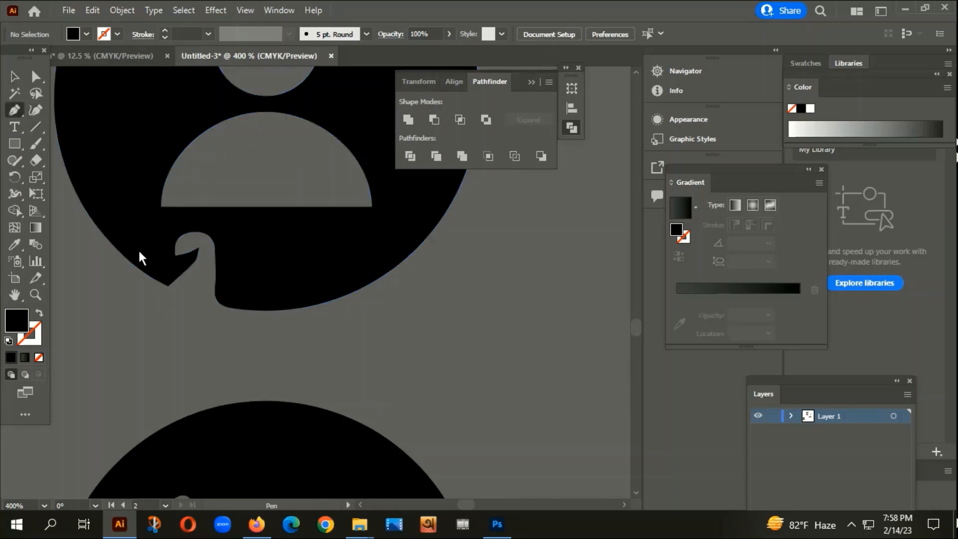
click(125, 255)
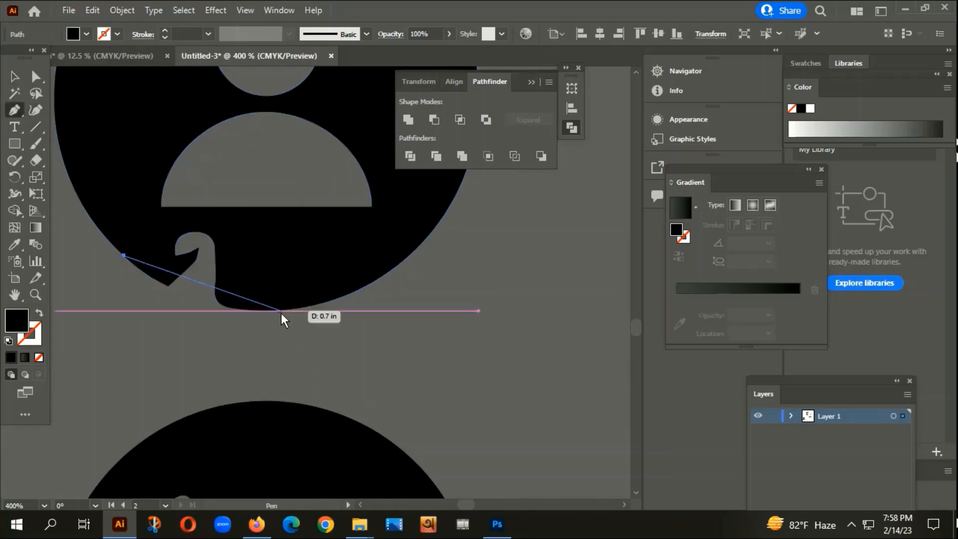
drag(291, 311, 416, 302)
click(412, 309)
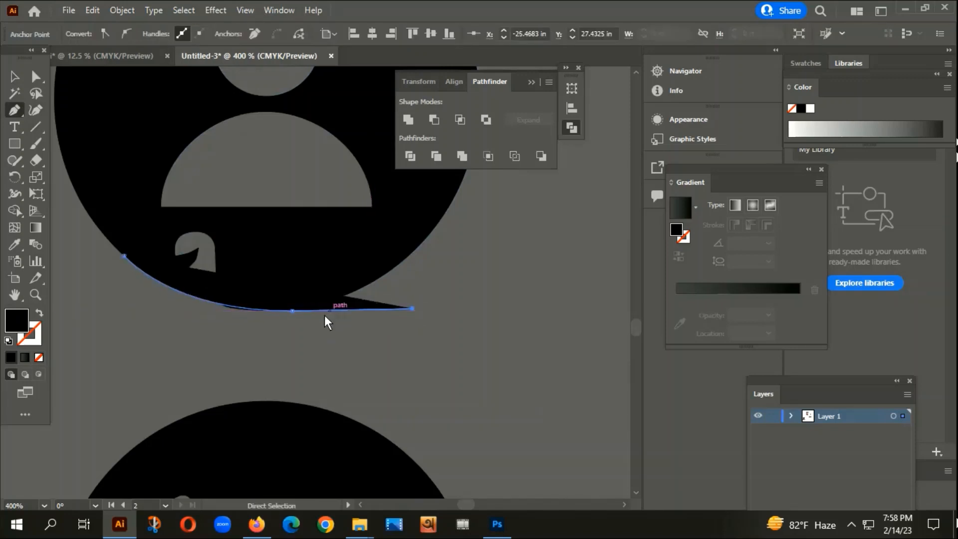
key(ctrl+z)
key(ctrl+z)
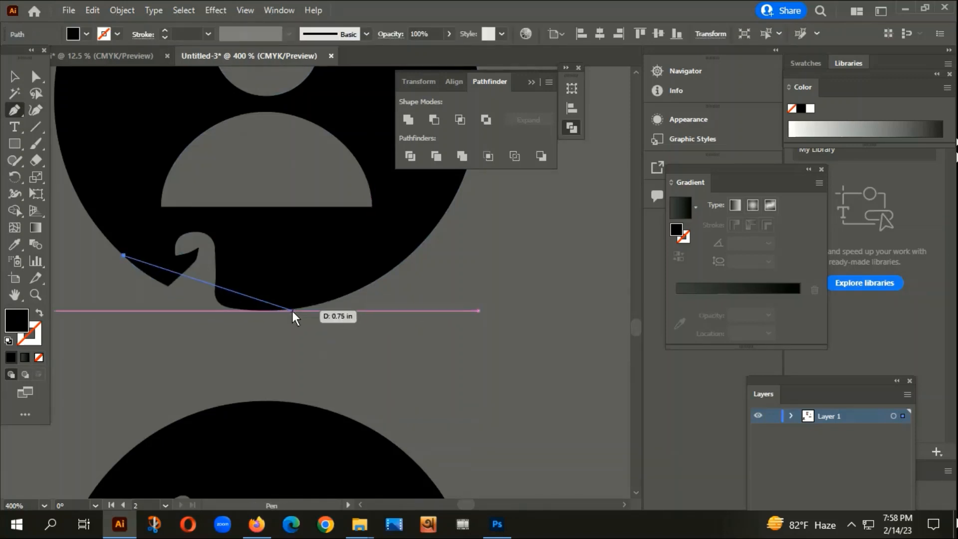
- Complete the closed black patch over the name icon's notch, curving it along the circle's lower edge, and deselect it
mouse_move(292, 310)
mouse_down()
mouse_move(374, 298)
mouse_move(292, 310)
mouse_up()
drag(292, 263, 243, 228)
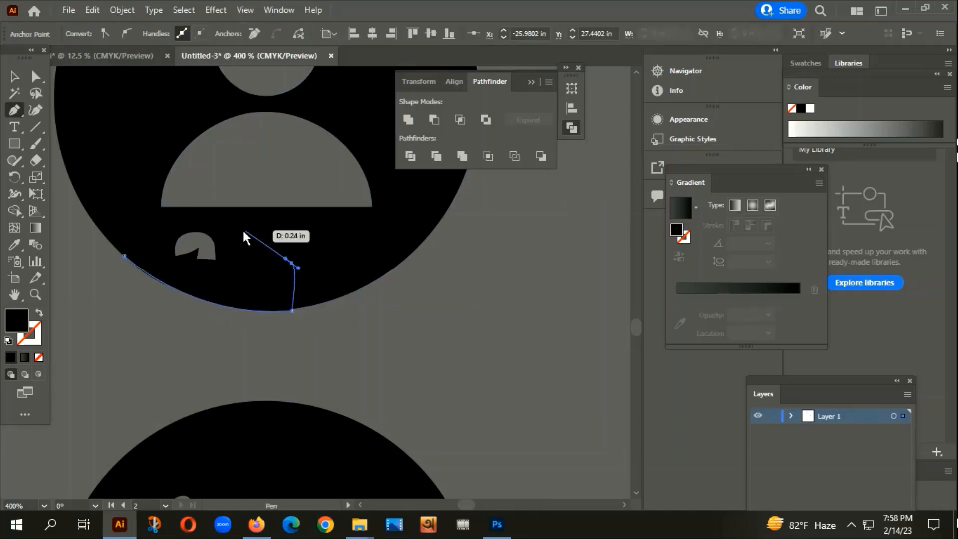
click(243, 229)
click(212, 223)
click(190, 223)
click(170, 223)
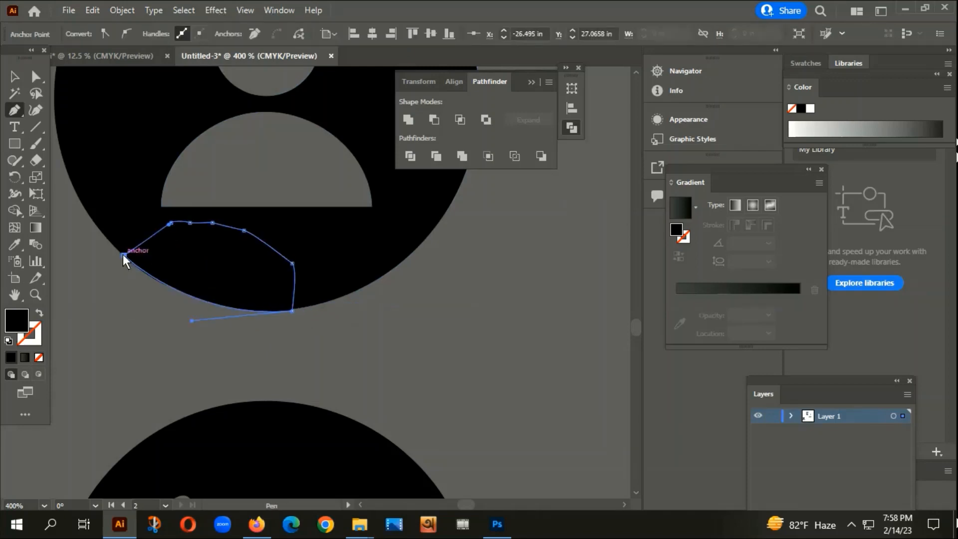
click(123, 254)
key(v)
key(ctrl+minus)
key(ctrl+minus)
key(ctrl+minus)
key(ctrl+minus)
key(ctrl+minus)
key(ctrl+minus)
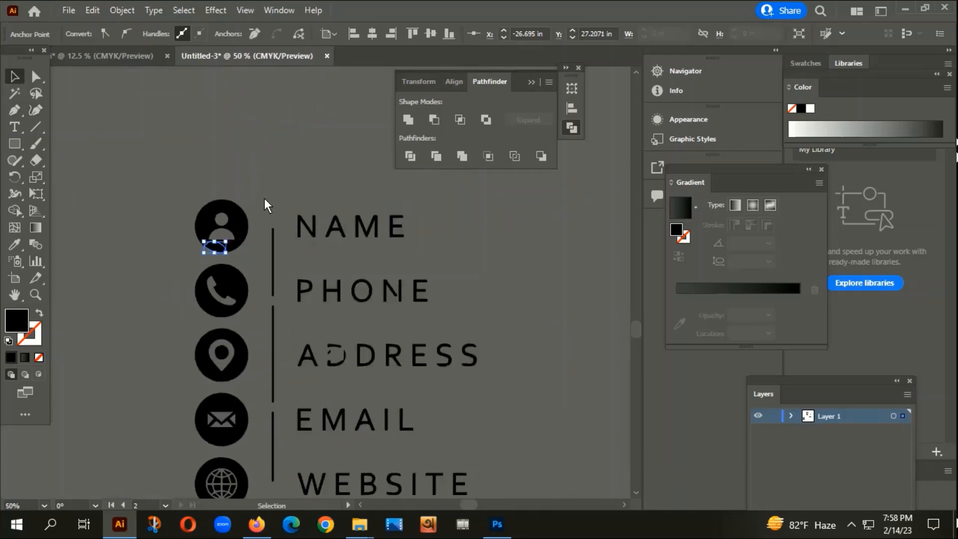
click(265, 205)
key(ctrl+minus)
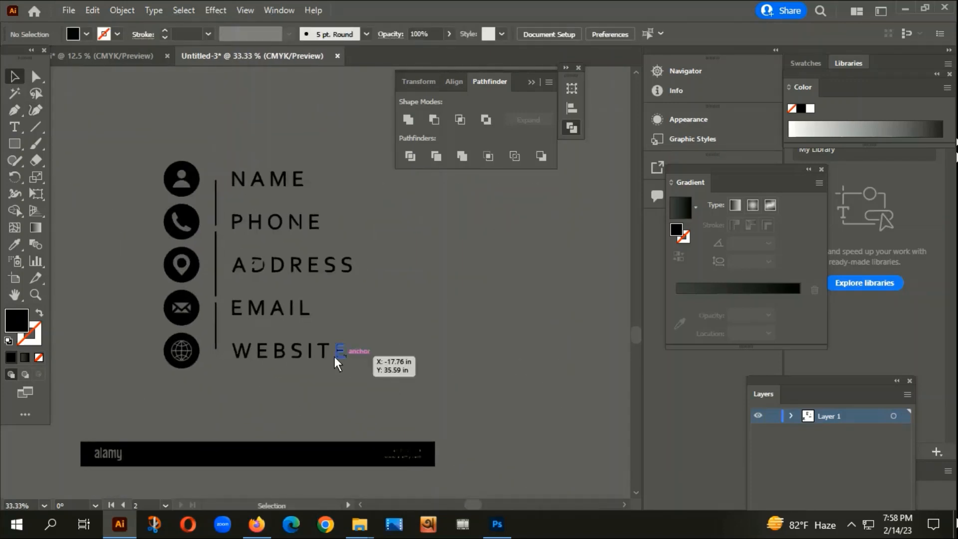
- Delete the damaged first D in ADDRESS and replace it with a copy of the intact D beside it
scroll(268, 280, up, 3)
scroll(267, 280, up, 1)
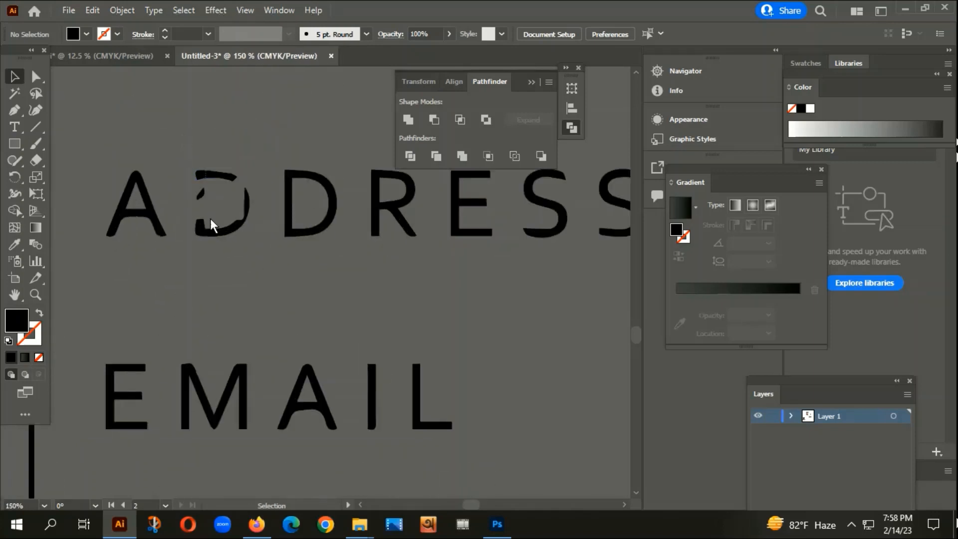
click(229, 232)
key(Delete)
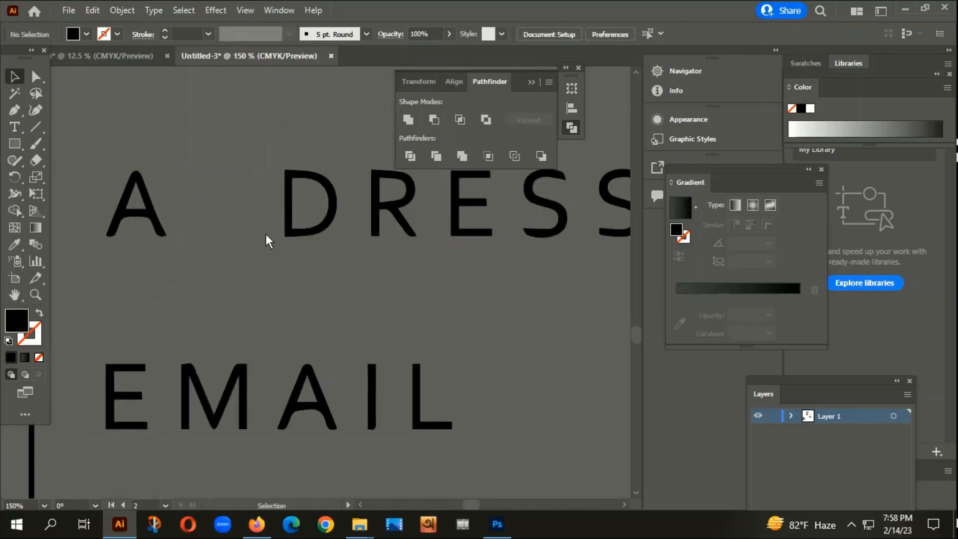
drag(292, 233, 208, 232)
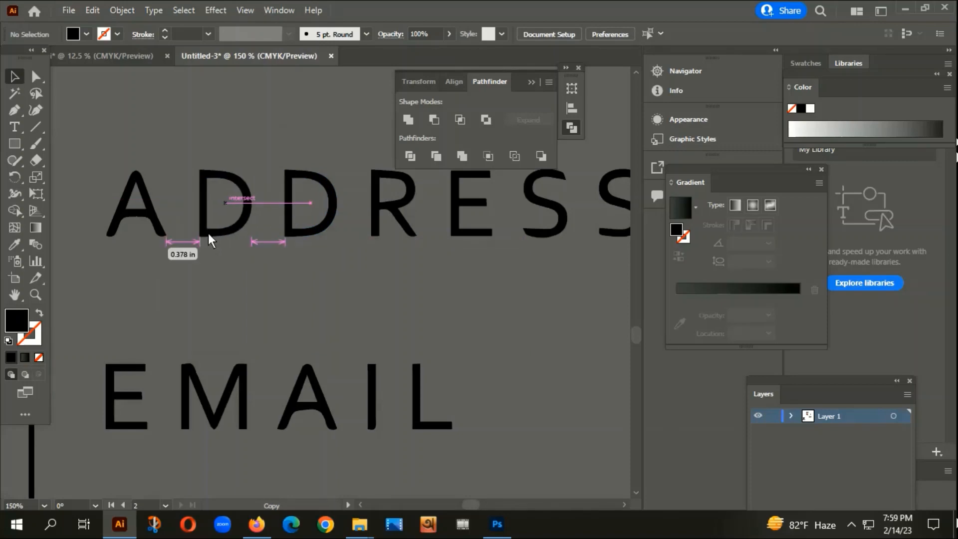
click(203, 323)
- Select the column of five round contact icons and group them
scroll(203, 323, down, 4)
scroll(222, 322, down, 1)
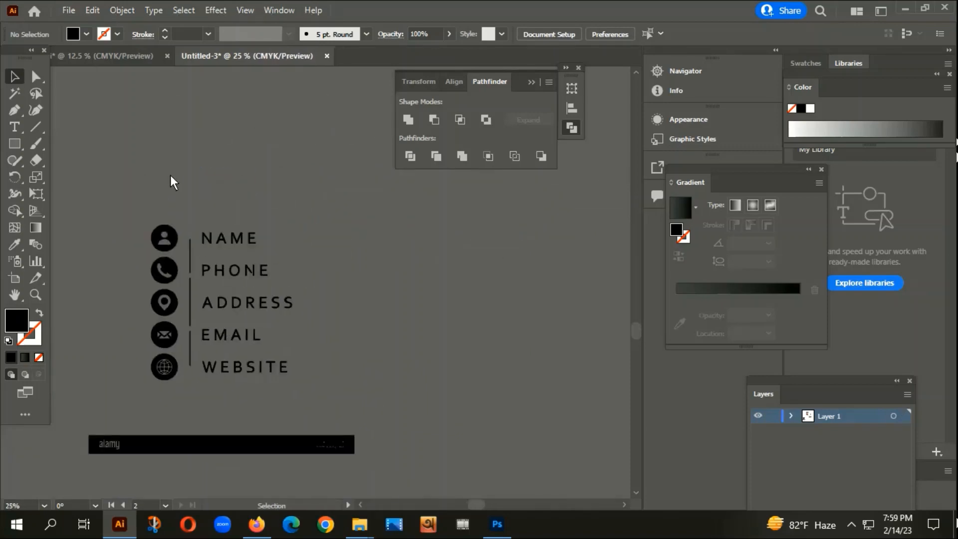
drag(310, 394, 312, 396)
click(131, 235)
drag(176, 385, 174, 250)
right_click(174, 249)
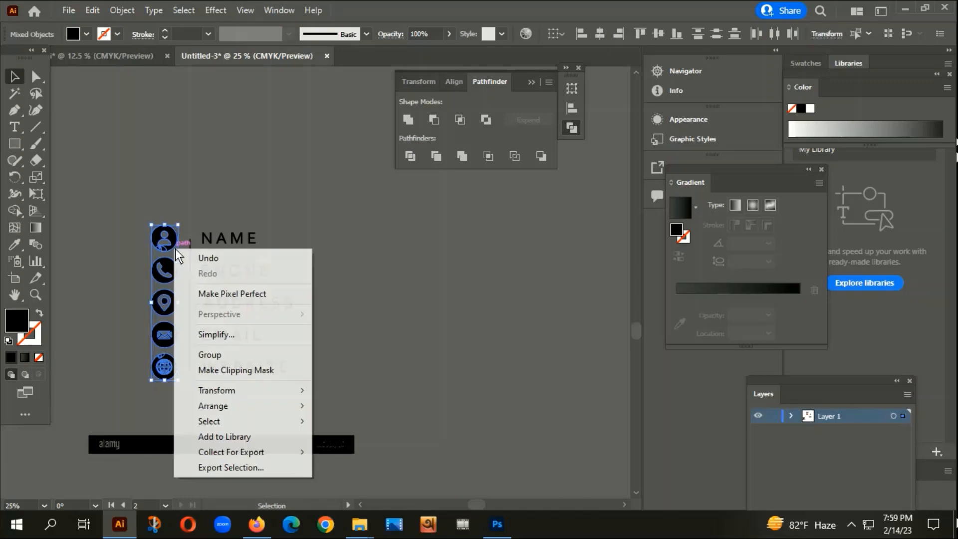
click(209, 357)
- Change the icon group's fill color to white and deselect it
double_click(20, 318)
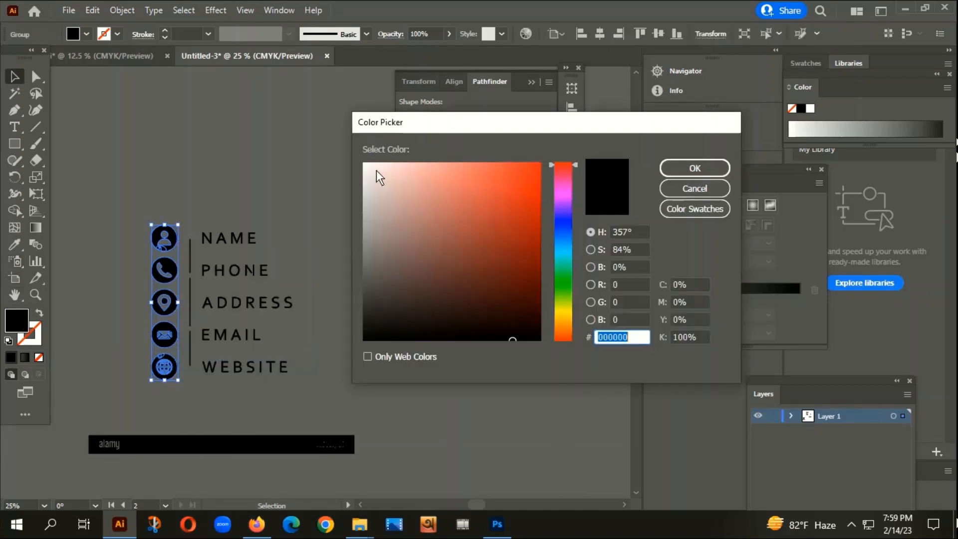
click(363, 164)
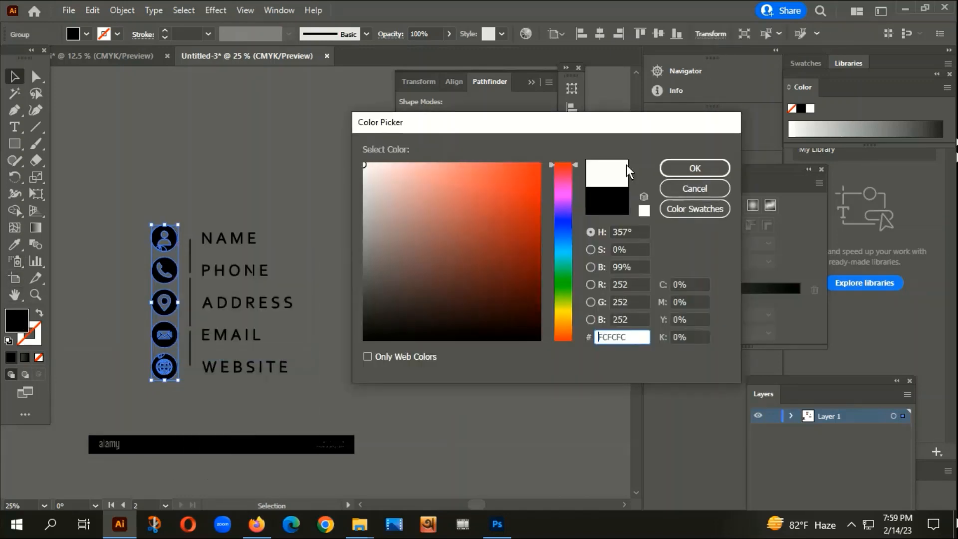
click(681, 165)
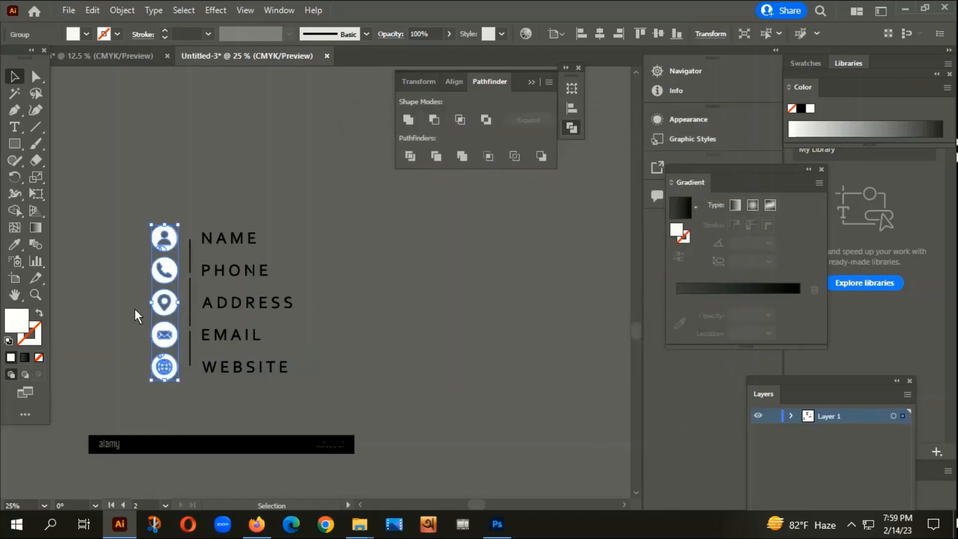
key(ctrl+minus)
scroll(175, 340, up, 3)
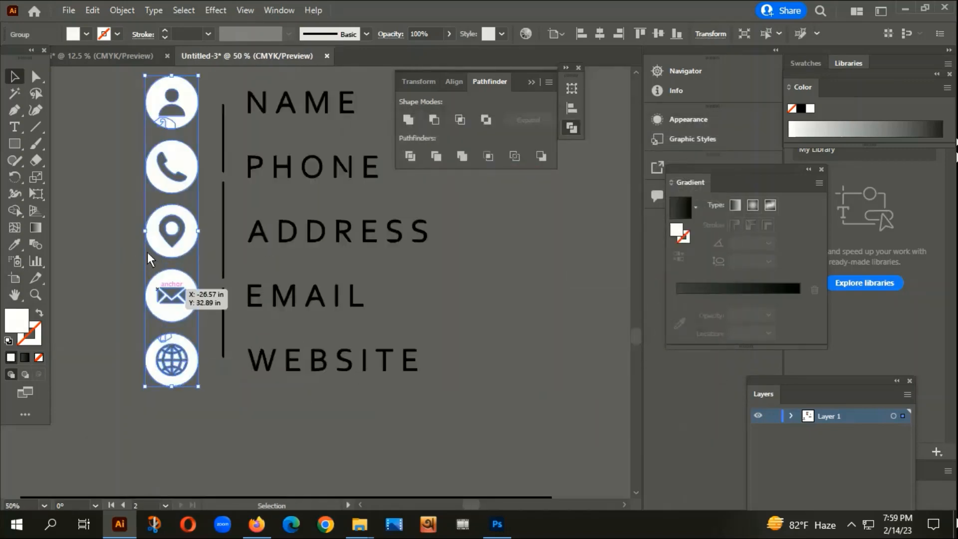
scroll(302, 325, down, 2)
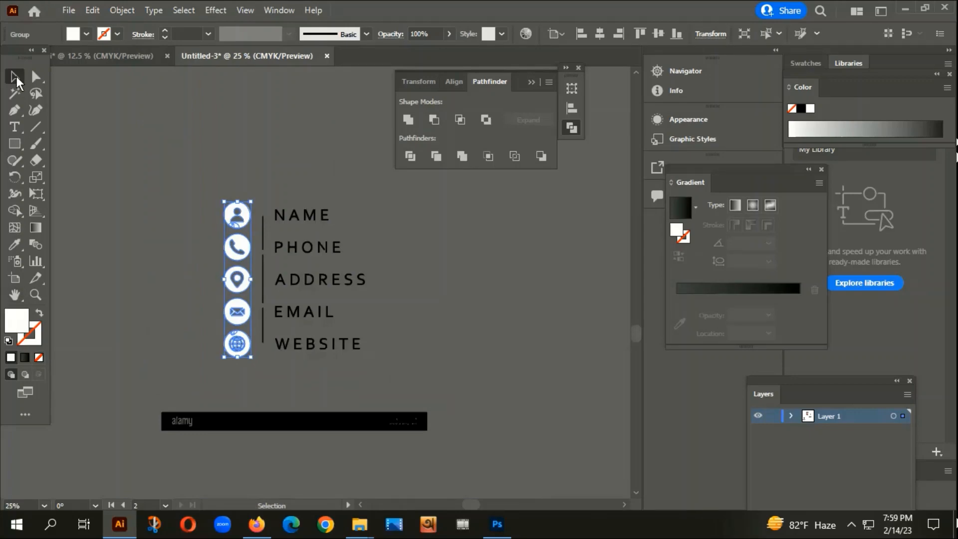
click(73, 99)
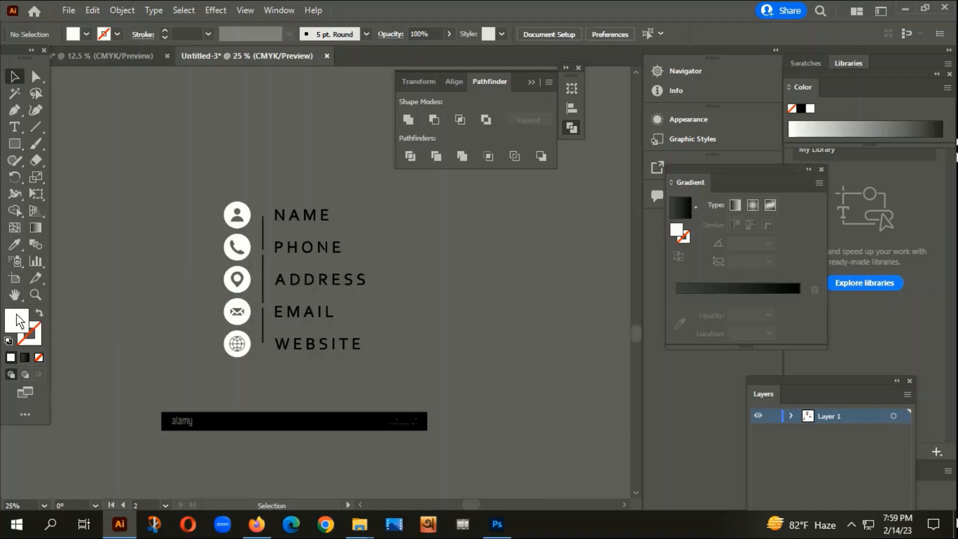
drag(463, 349, 434, 346)
scroll(282, 340, down, 2)
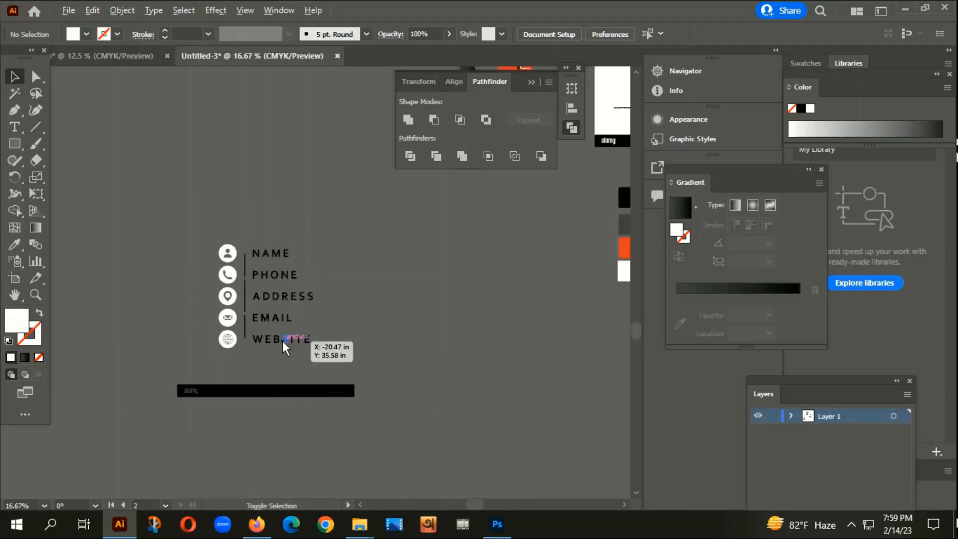
scroll(278, 344, up, 2)
click(221, 345)
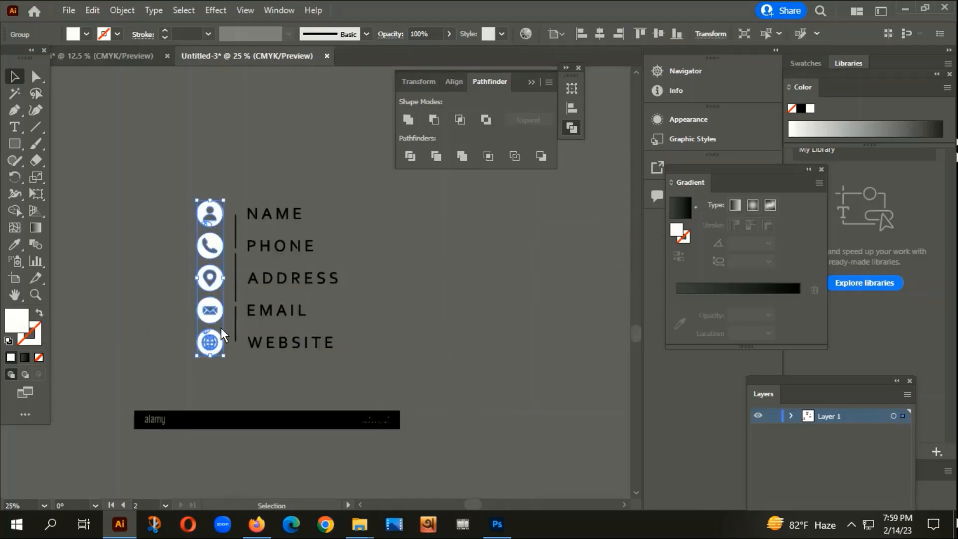
double_click(19, 320)
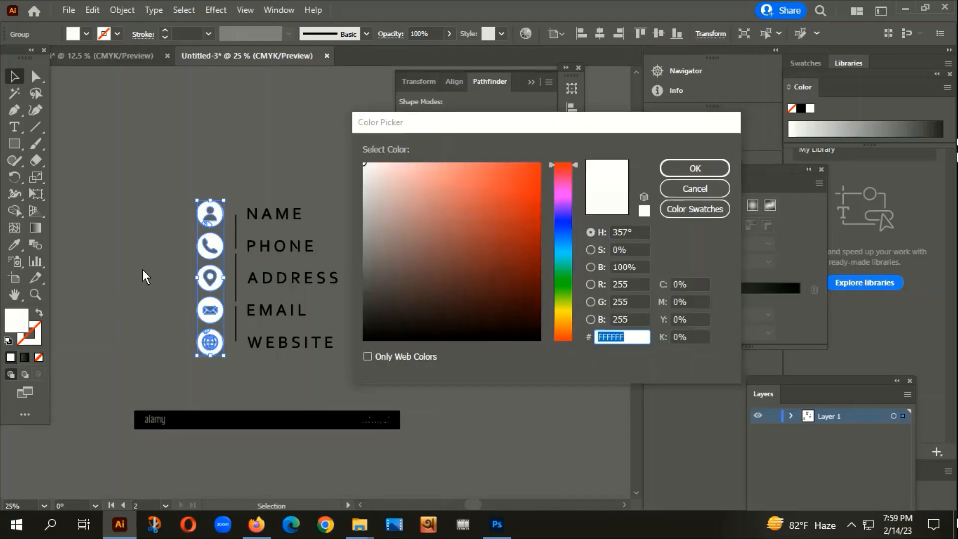
click(711, 187)
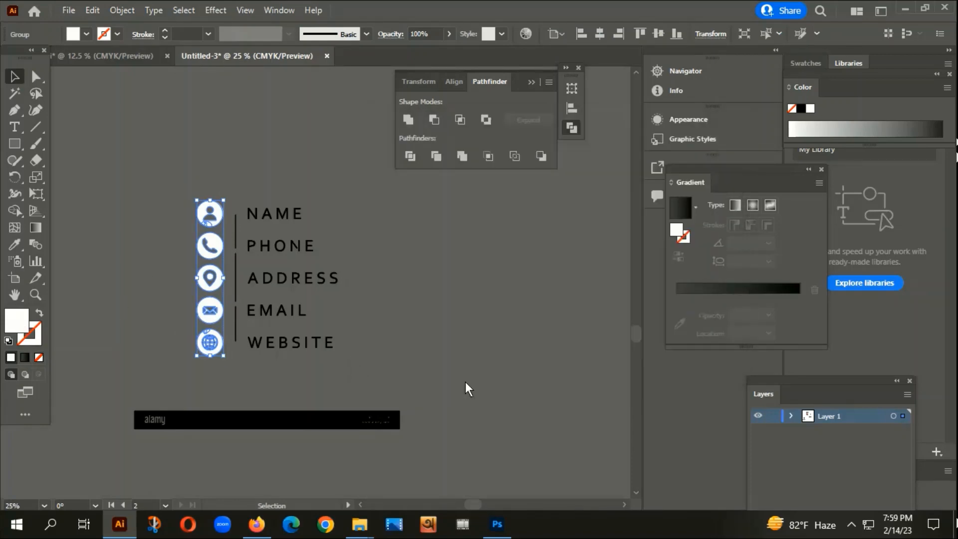
- Examine the contact icon and label colors on the finished orange card to compare them with the traced icon column
scroll(268, 379, down, 4)
scroll(333, 285, up, 8)
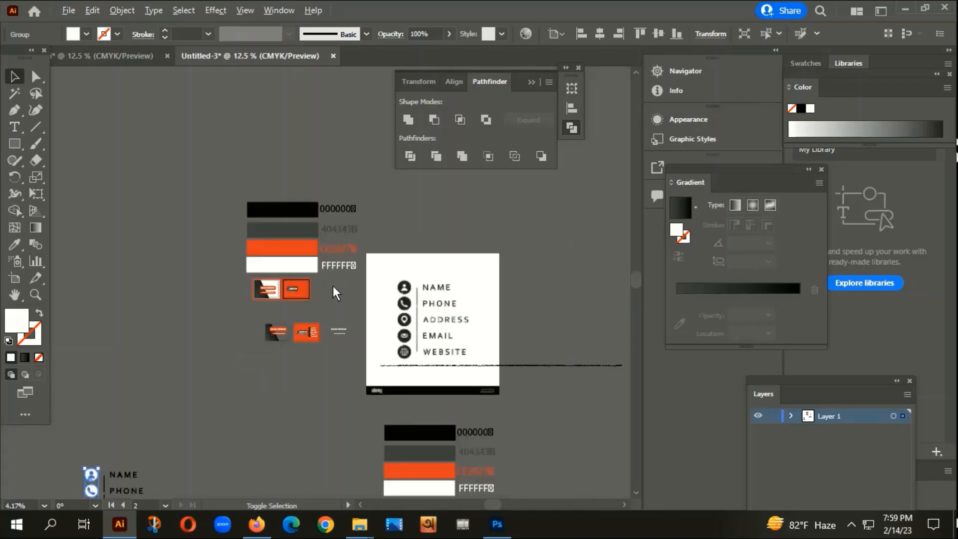
scroll(305, 328, down, 3)
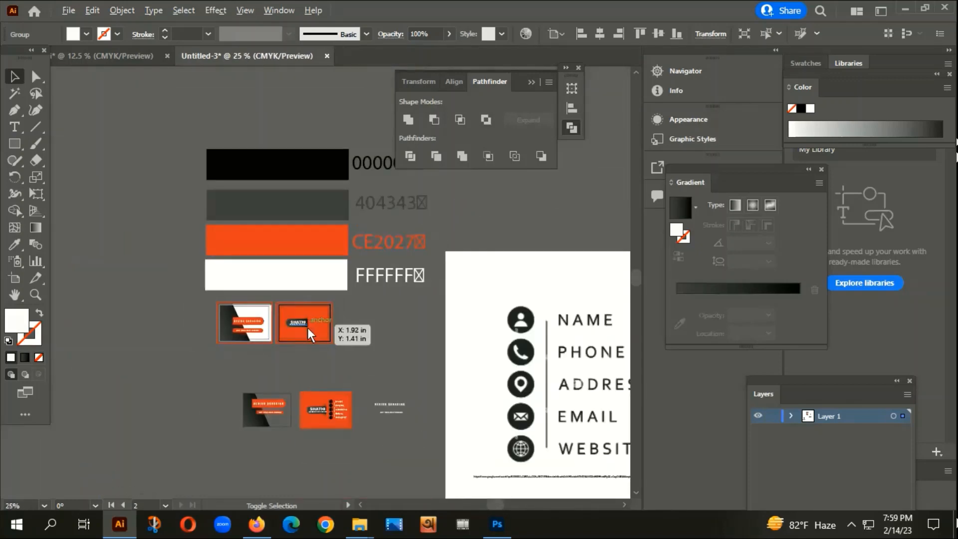
scroll(326, 337, down, 2)
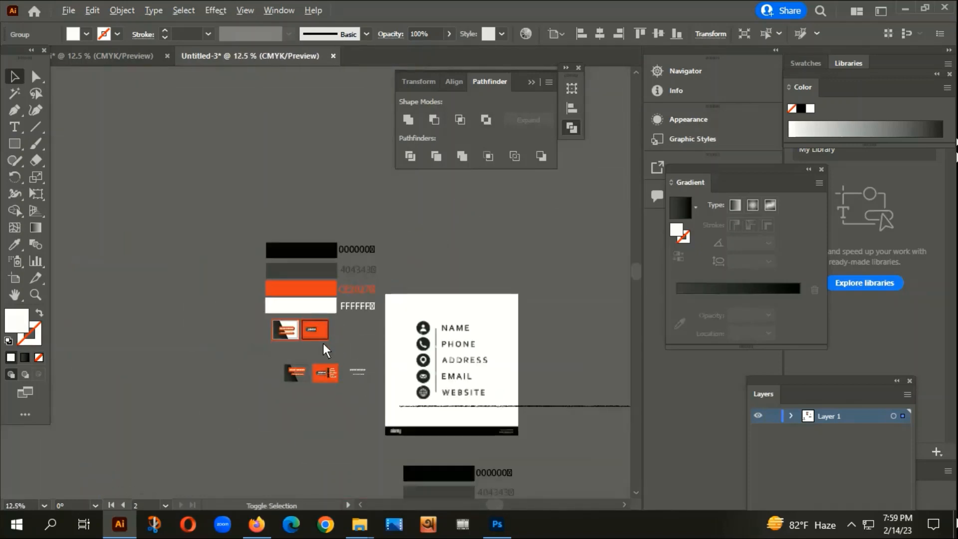
scroll(326, 331, up, 3)
scroll(328, 322, down, 1)
scroll(328, 322, down, 1)
drag(227, 398, 311, 289)
scroll(412, 279, up, 3)
scroll(464, 262, up, 4)
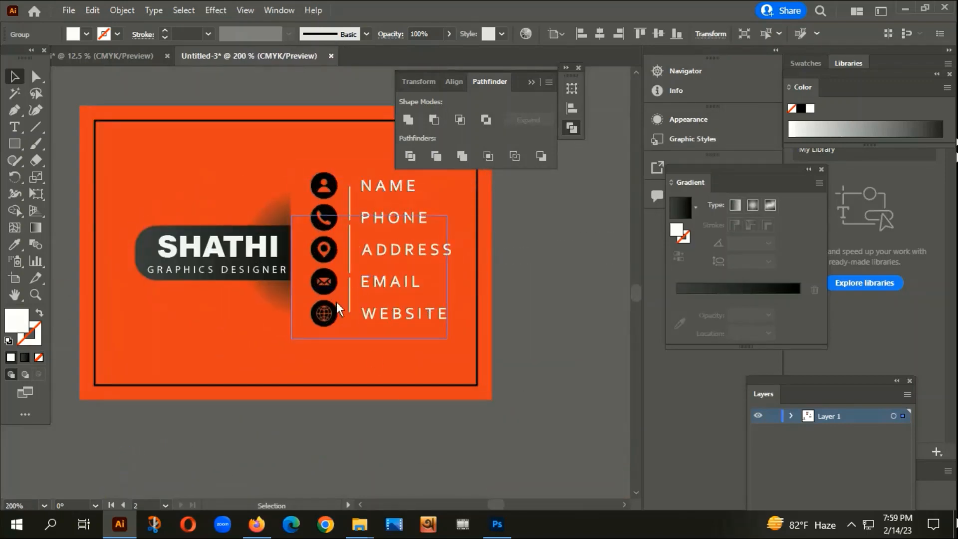
scroll(464, 325, down, 4)
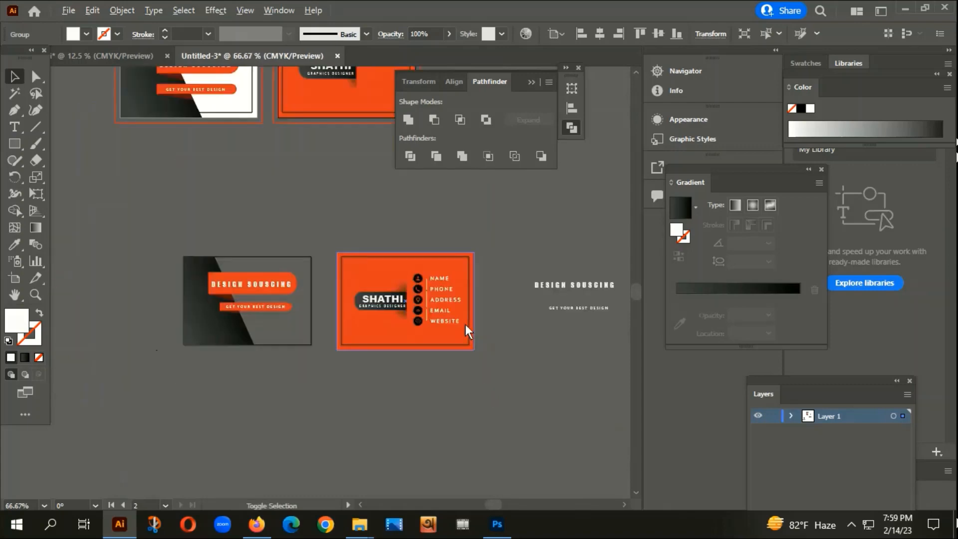
drag(372, 431, 394, 375)
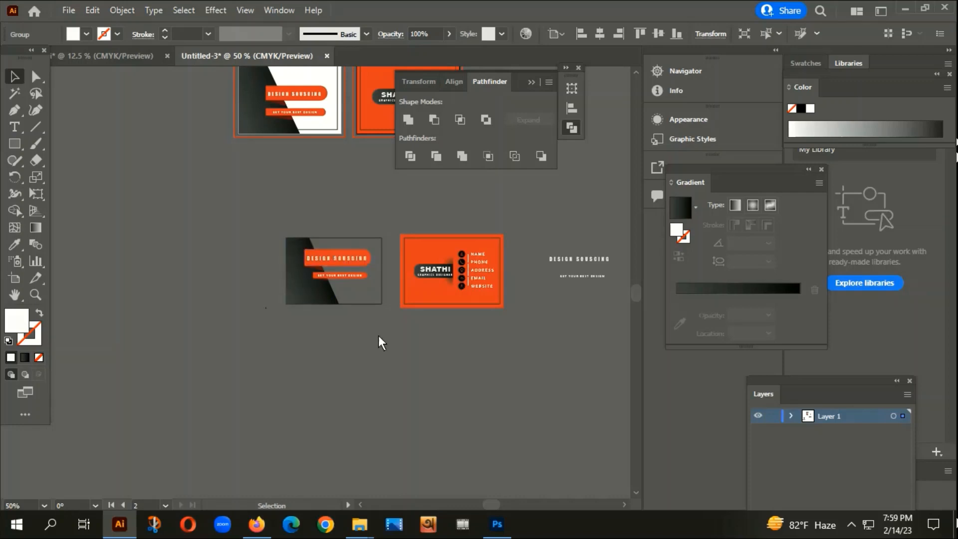
drag(348, 379, 480, 315)
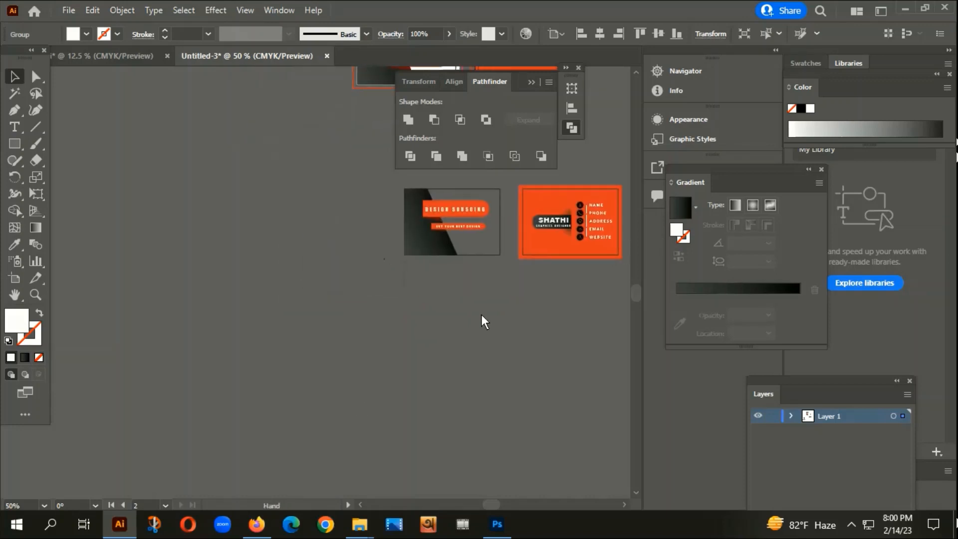
scroll(440, 292, down, 2)
drag(444, 375, 316, 330)
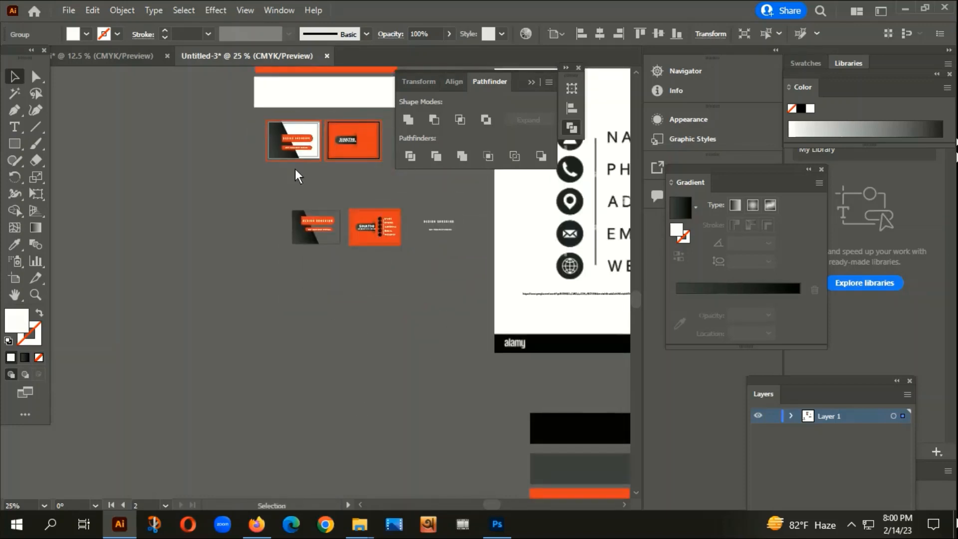
scroll(334, 238, down, 2)
drag(296, 392, 381, 211)
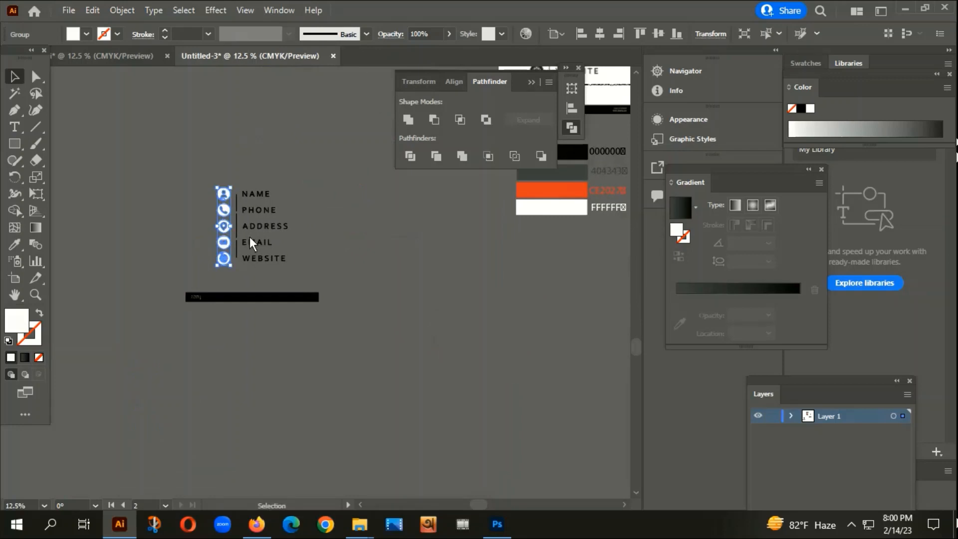
- Recolor the round icon group black by sampling the WEBSITE lettering with the Eyedropper, and deselect it
scroll(225, 229, up, 3)
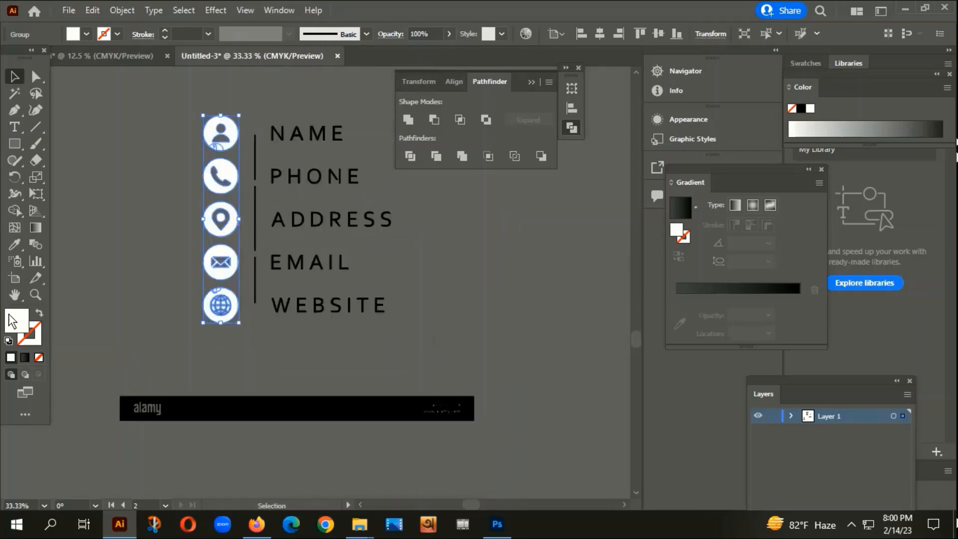
key(i)
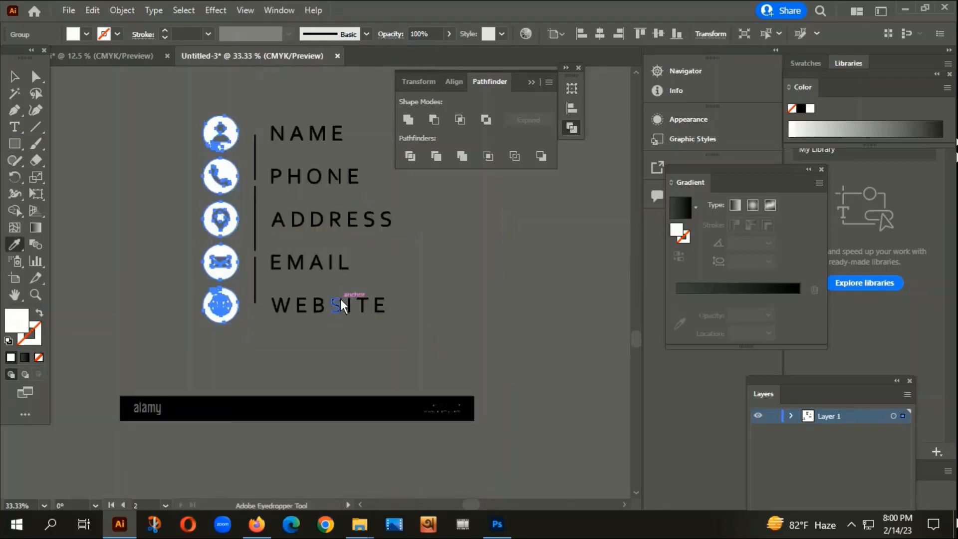
click(340, 298)
key(v)
key(ctrl+shift+a)
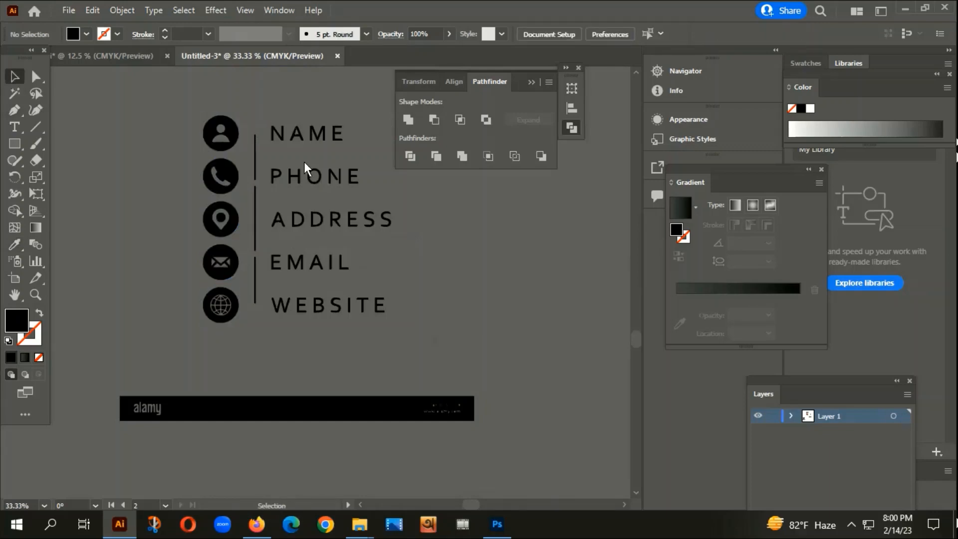
- Select the five contact labels together with the vertical divider lines and group them
click(311, 172)
click(401, 287)
drag(306, 177, 245, 97)
click(380, 299)
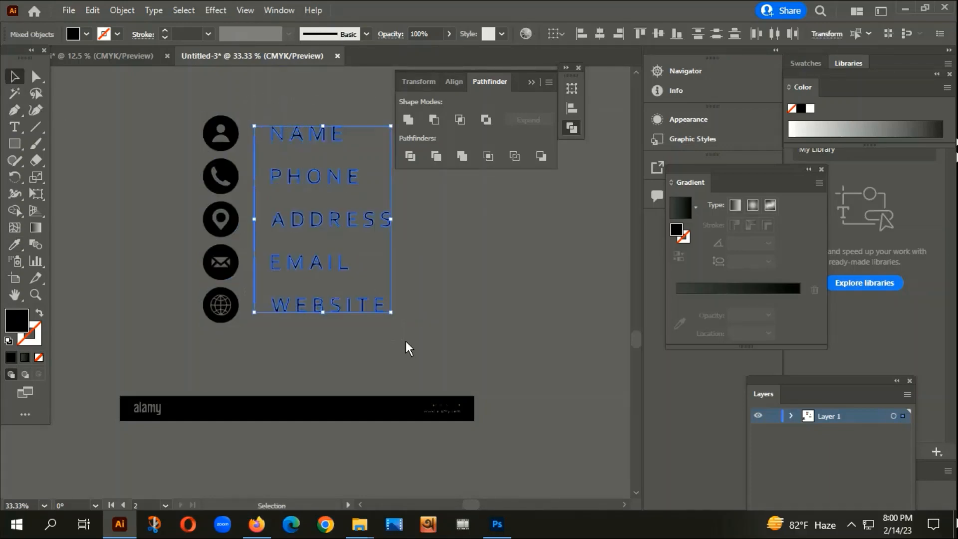
right_click(322, 169)
click(380, 277)
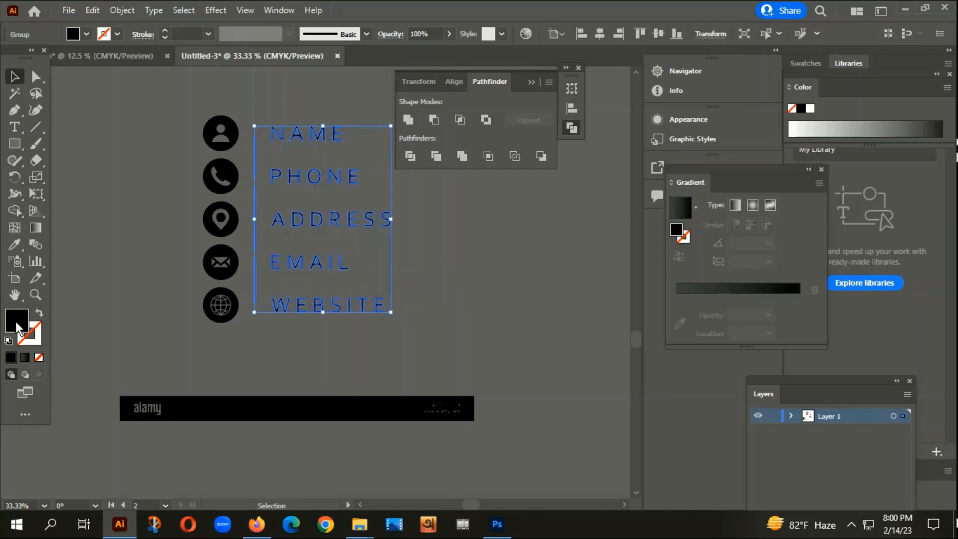
- Set the fill color of the label and divider group to the near-white FCFAFA
double_click(18, 327)
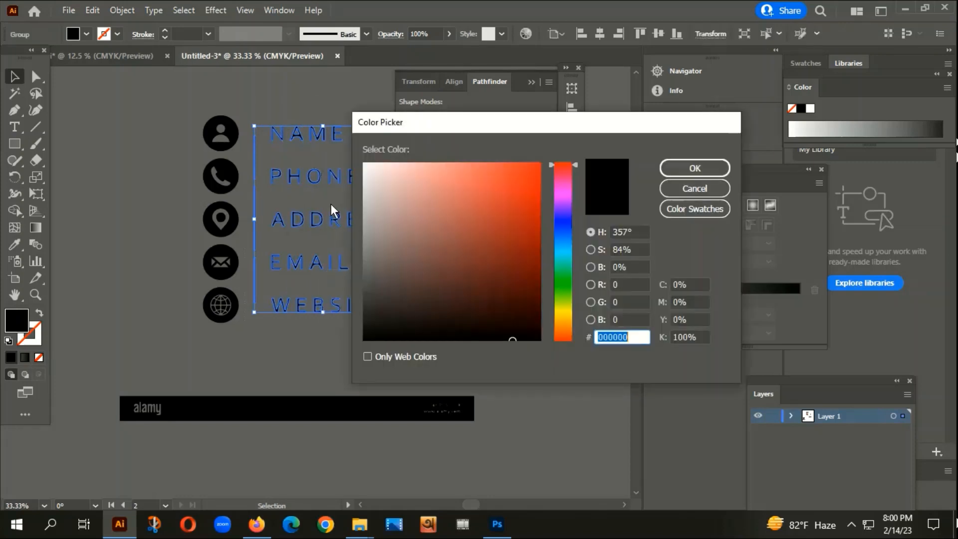
click(367, 166)
click(708, 168)
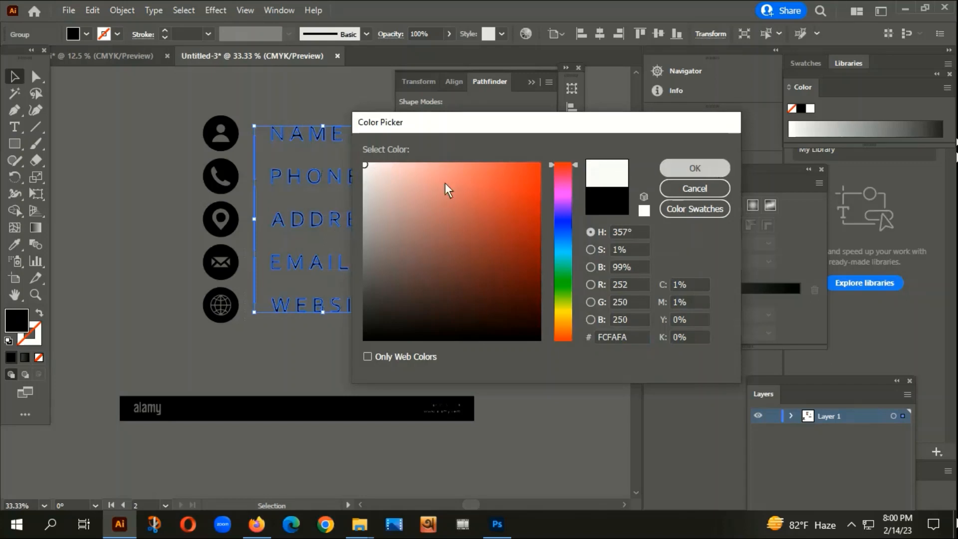
click(36, 109)
click(268, 252)
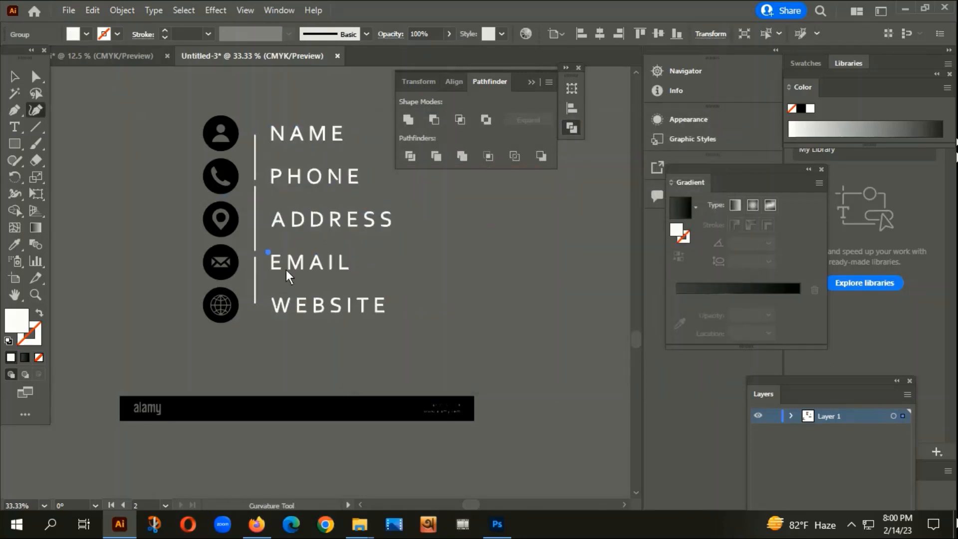
key(ctrl+z)
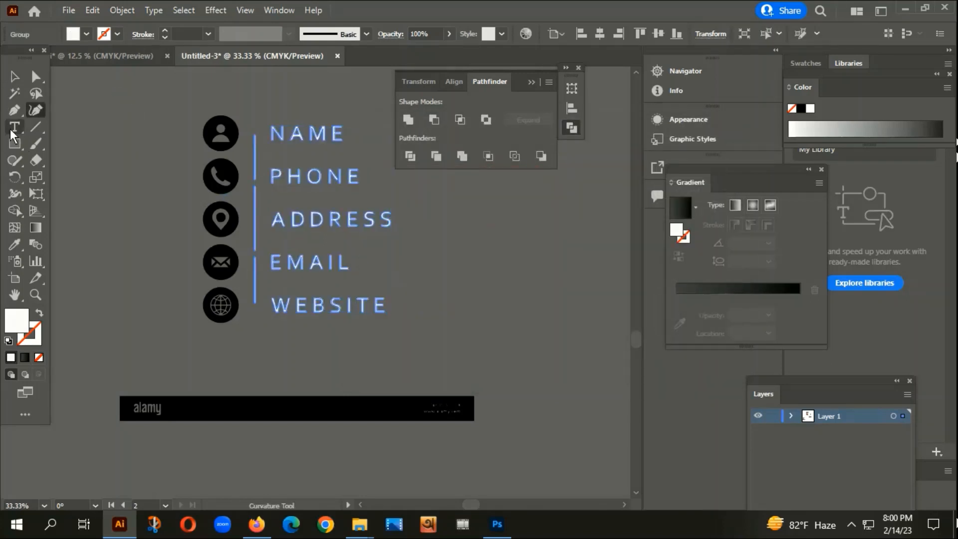
- Group the black icon column with the white labels and divider lines into one contact block, and deselect it
click(13, 75)
click(102, 102)
drag(395, 351, 379, 192)
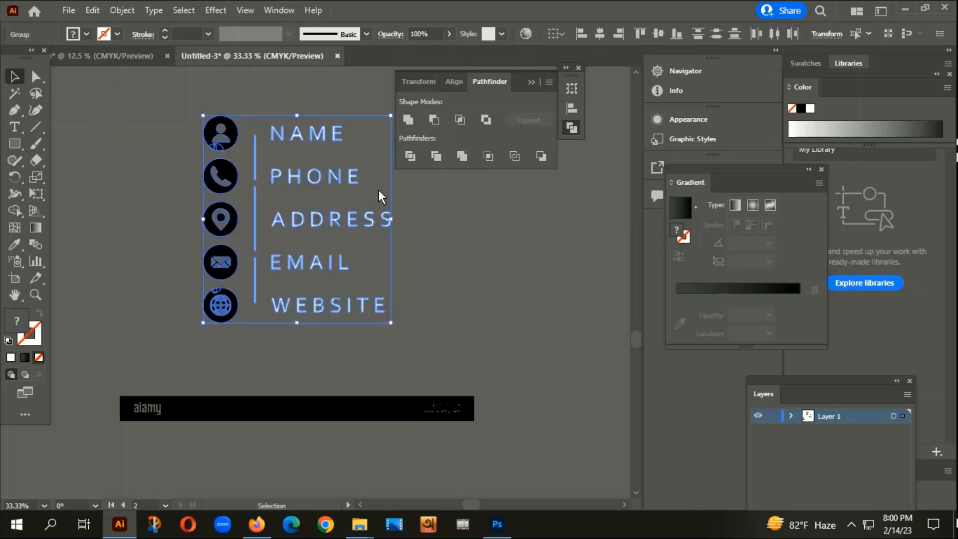
right_click(379, 192)
click(432, 298)
scroll(270, 307, down, 3)
drag(338, 318, 280, 408)
click(307, 296)
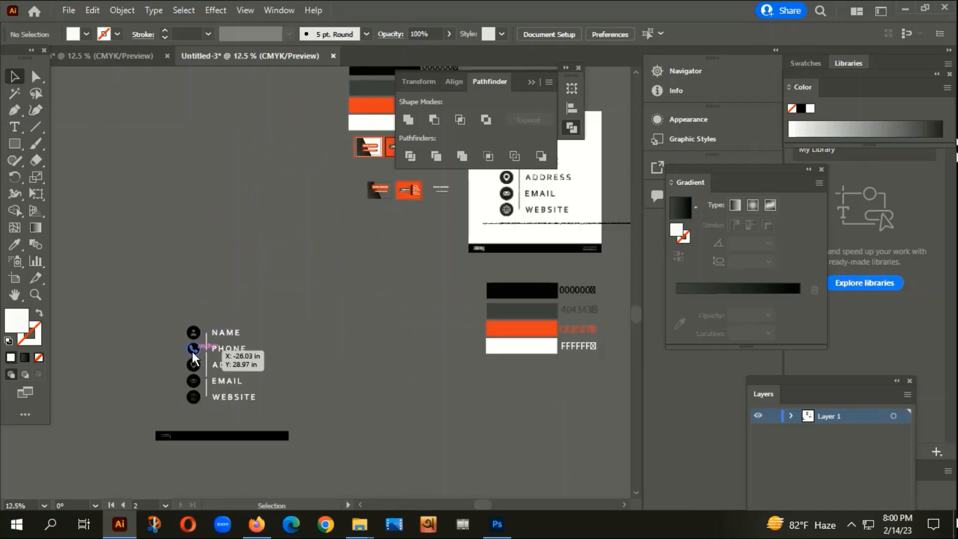
- Move the grouped contact block up onto the orange back card that has no contact details
drag(193, 346, 216, 122)
drag(294, 241, 188, 389)
drag(125, 279, 286, 291)
scroll(286, 292, up, 4)
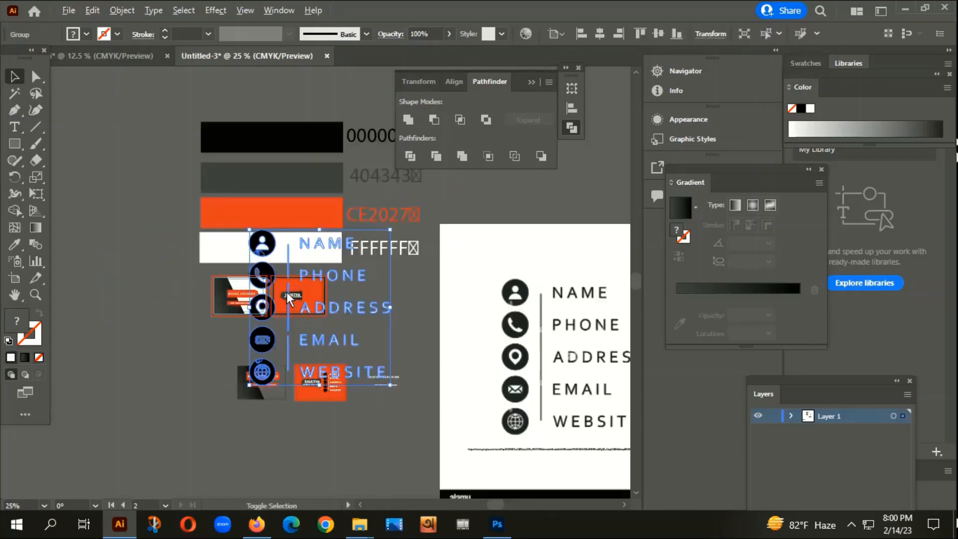
- Scale the contact block down to fit inside the orange back card's black border
drag(352, 168, 348, 336)
scroll(346, 292, up, 3)
scroll(321, 276, up, 2)
drag(343, 389, 303, 315)
- Center the contact block horizontally on the orange card, move it just right of the SHATHI badge, and deselect it
click(600, 34)
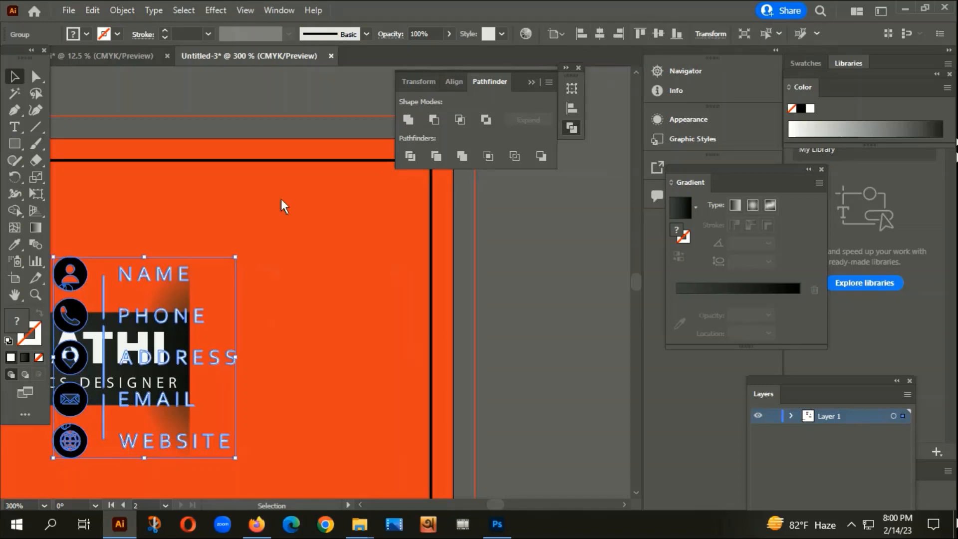
drag(341, 211, 366, 108)
drag(162, 215, 334, 211)
click(552, 282)
scroll(243, 367, down, 3)
scroll(244, 366, down, 1)
drag(396, 415, 474, 303)
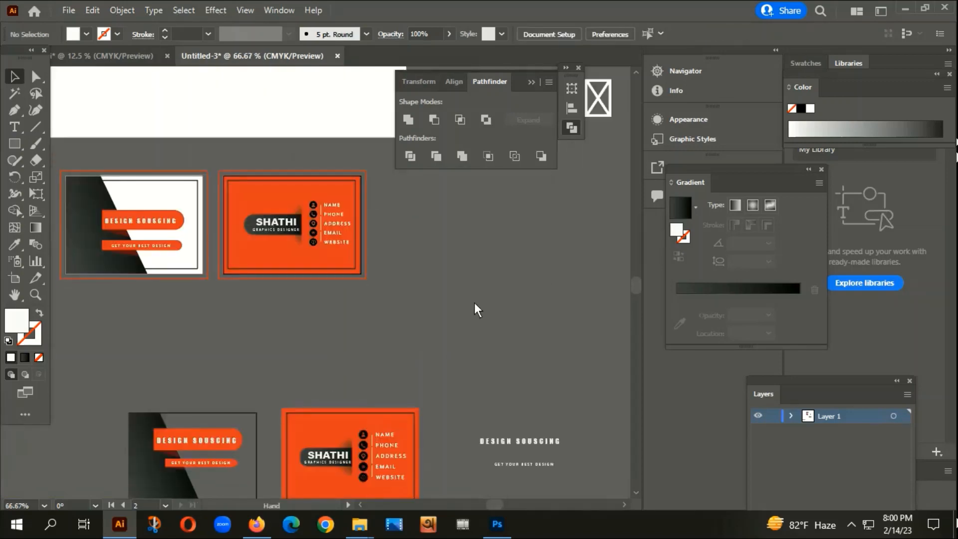